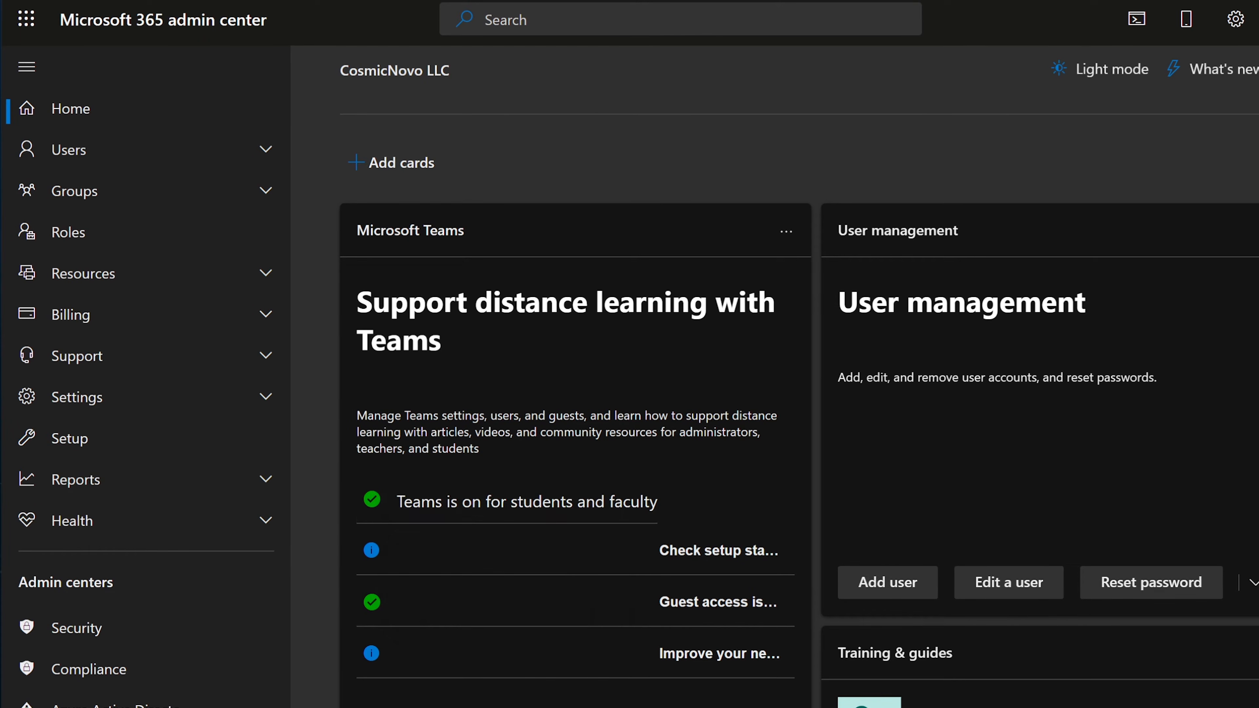
Expand Groups in the admin center navigation, after briefly expanding and collapsing Users
left_click(79, 149)
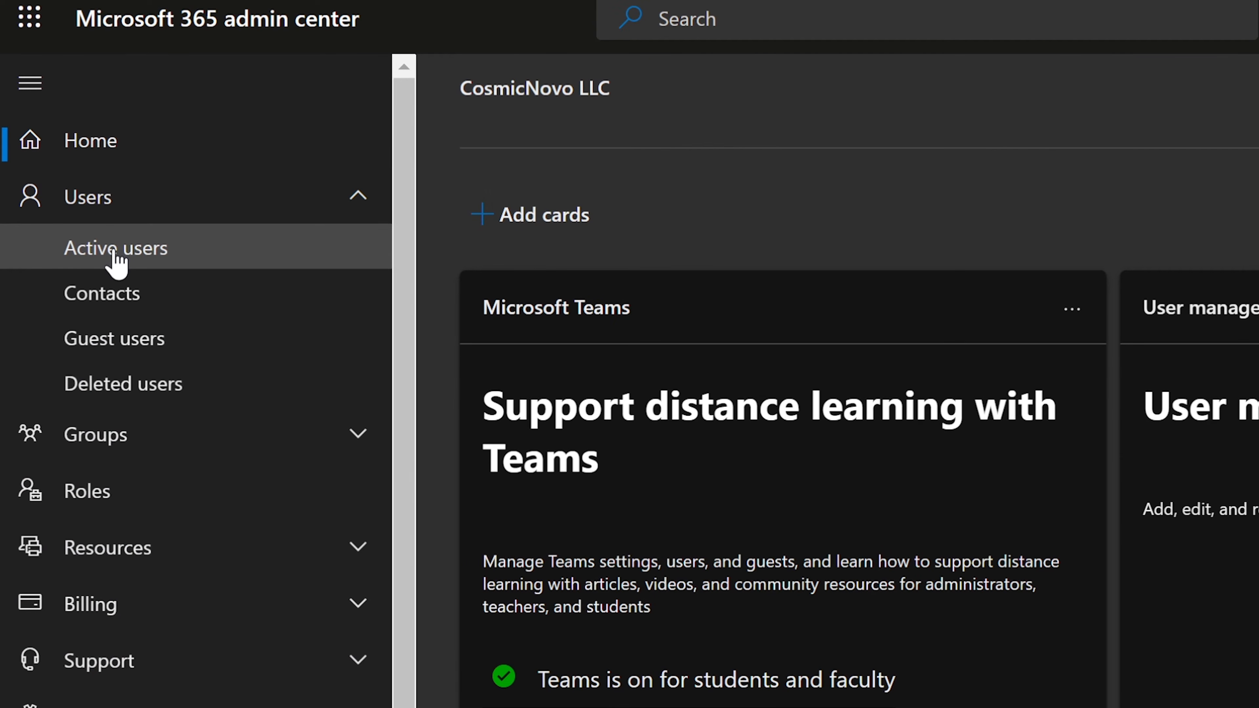
left_click(133, 211)
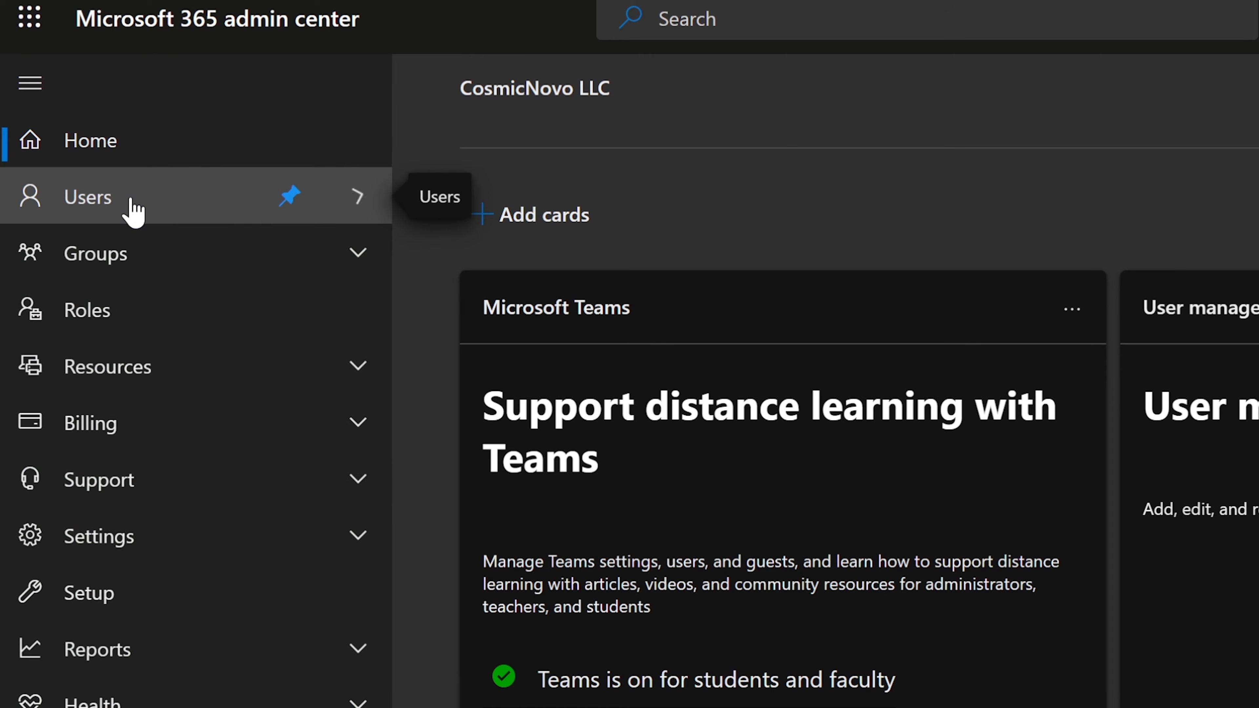
left_click(107, 263)
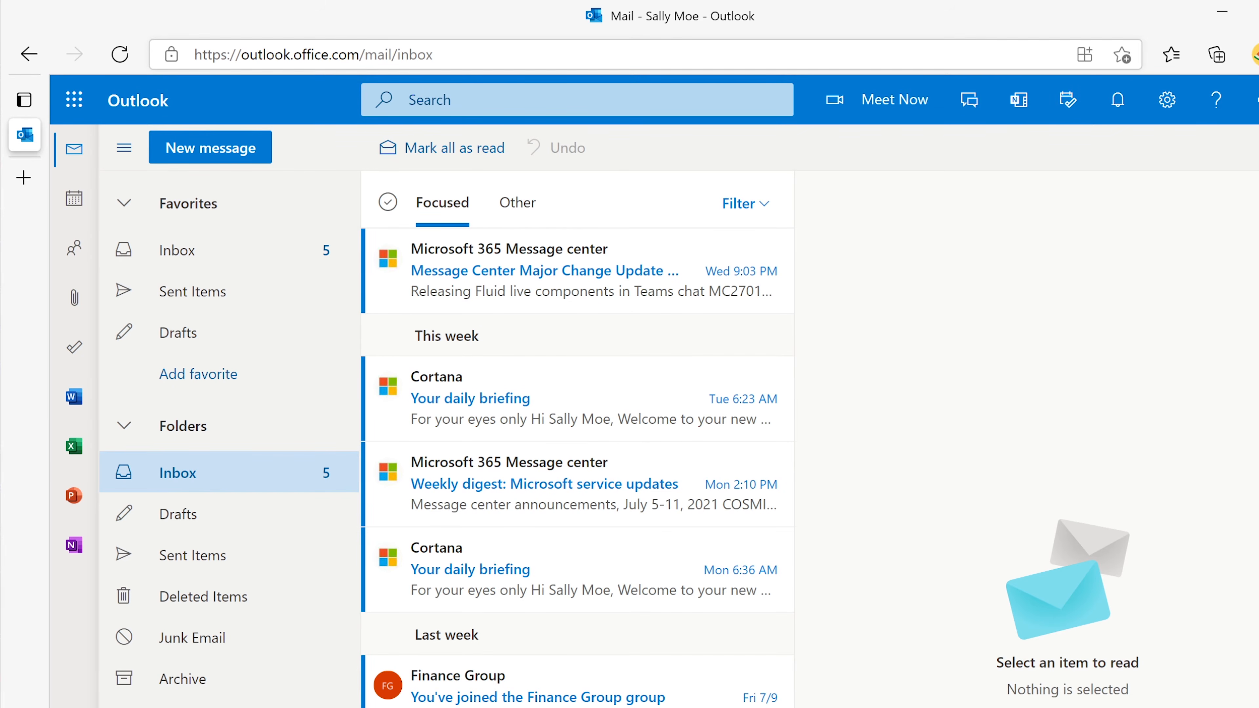
Go from the Excel start page to OneDrive's My files through the app launcher
left_click(70, 449)
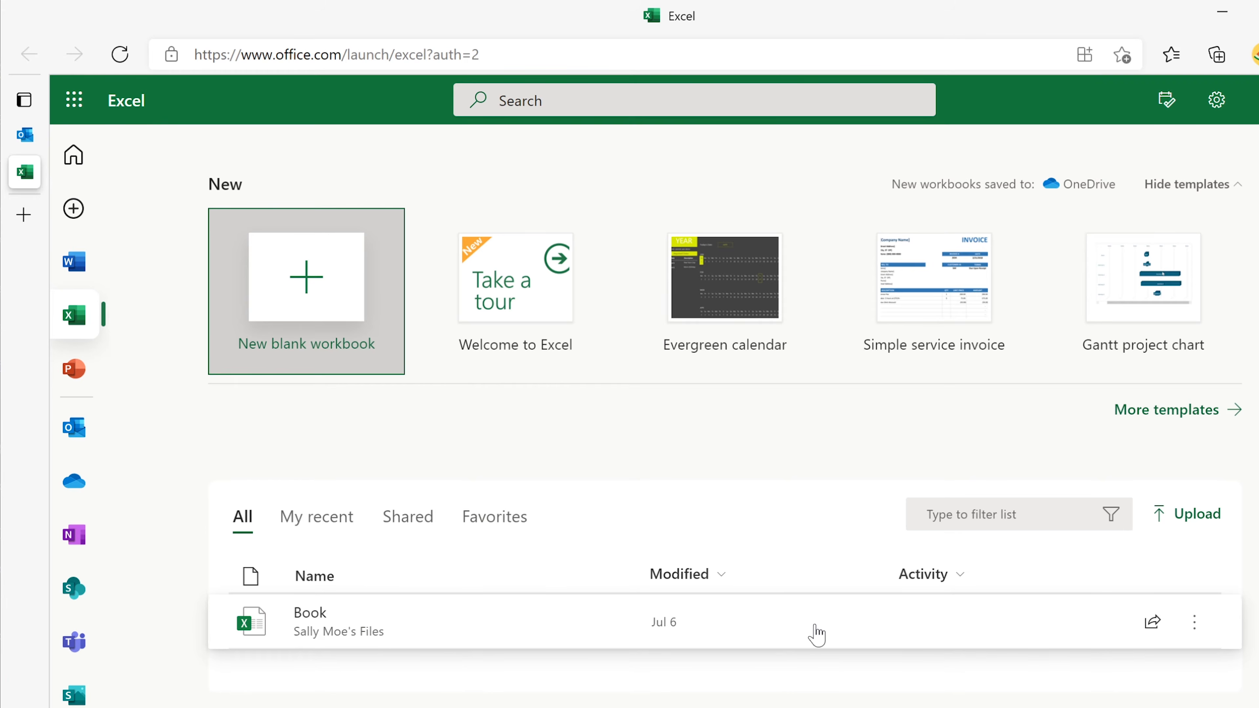
left_click(1194, 623)
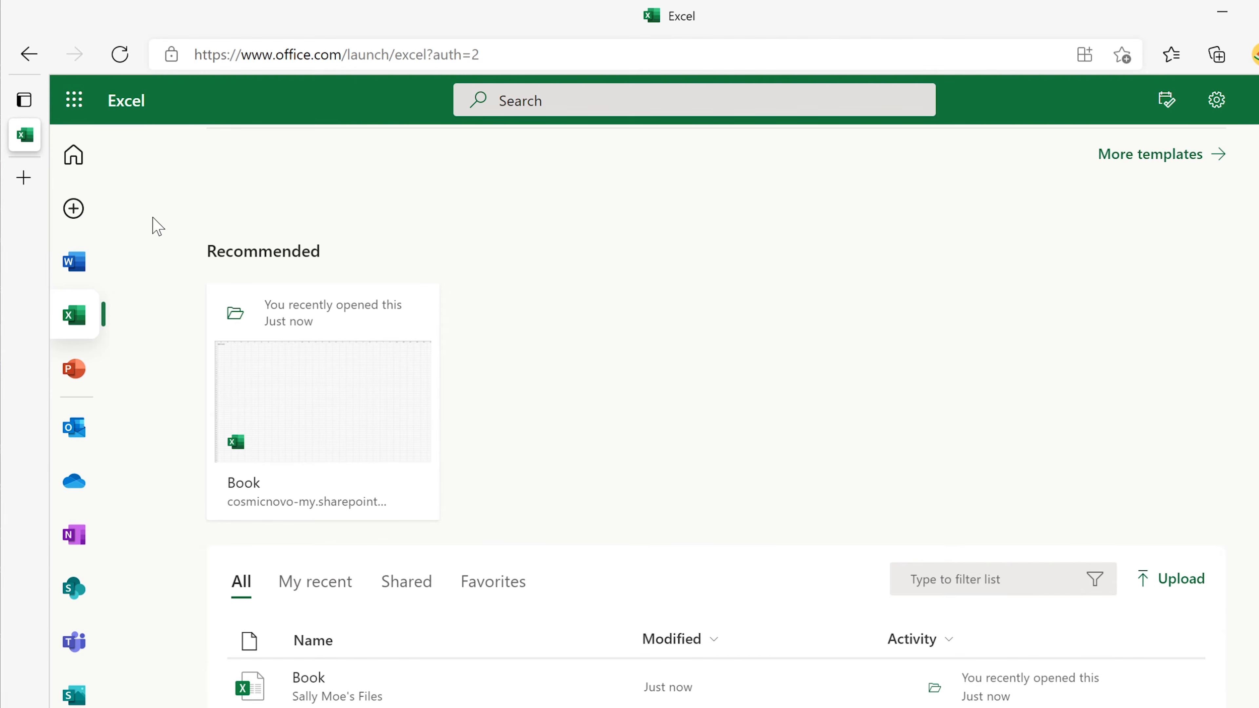
left_click(74, 101)
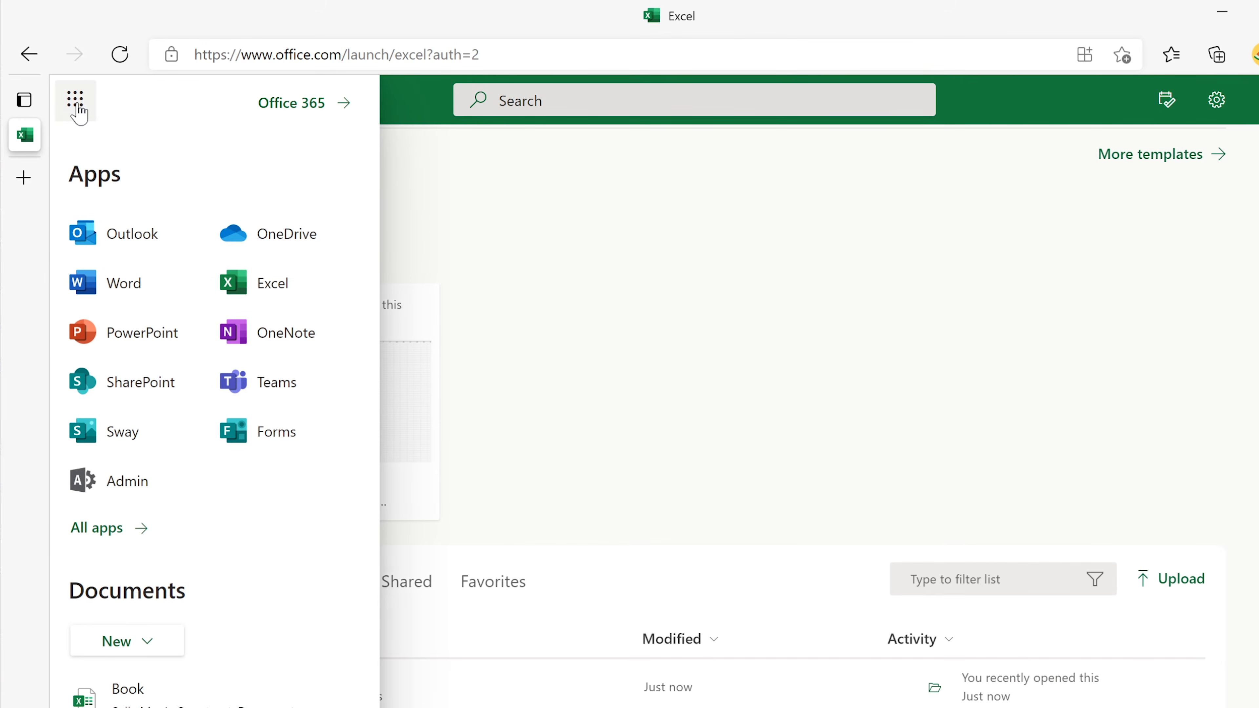
left_click(287, 242)
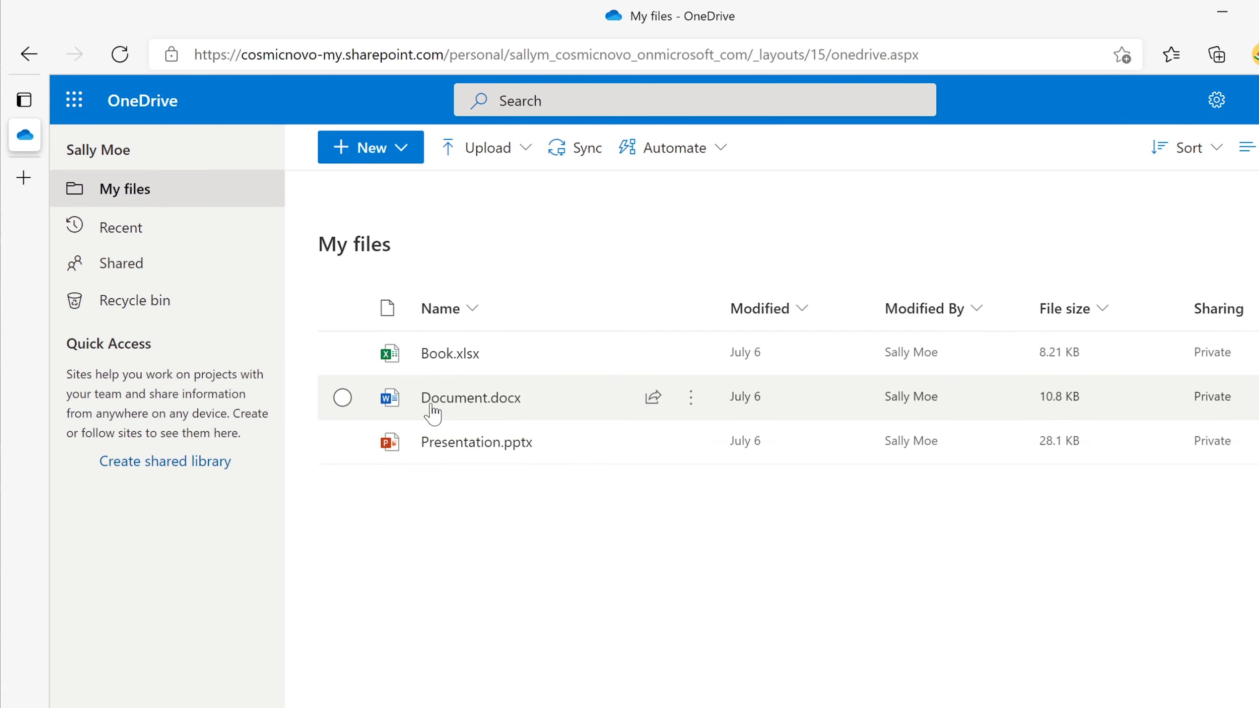
Dismiss both OneDrive teaching tips, select Book.xlsx and bring up its file-actions menu
left_click(497, 192)
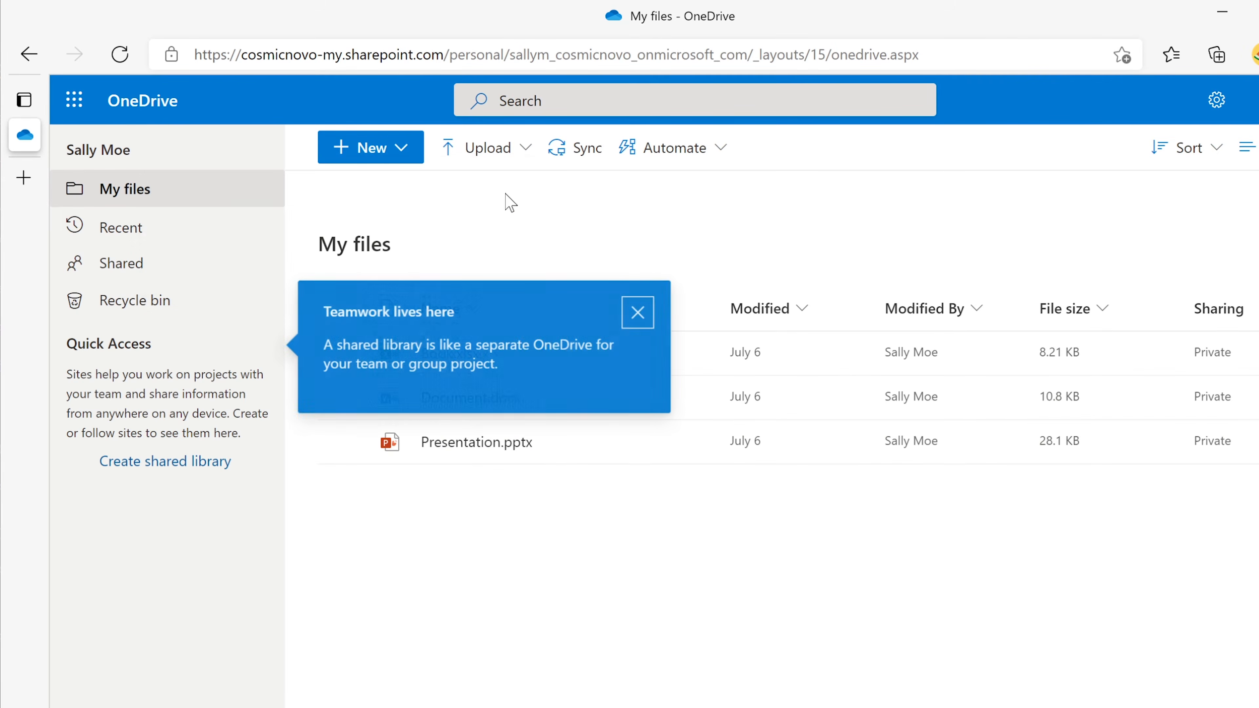
left_click(639, 311)
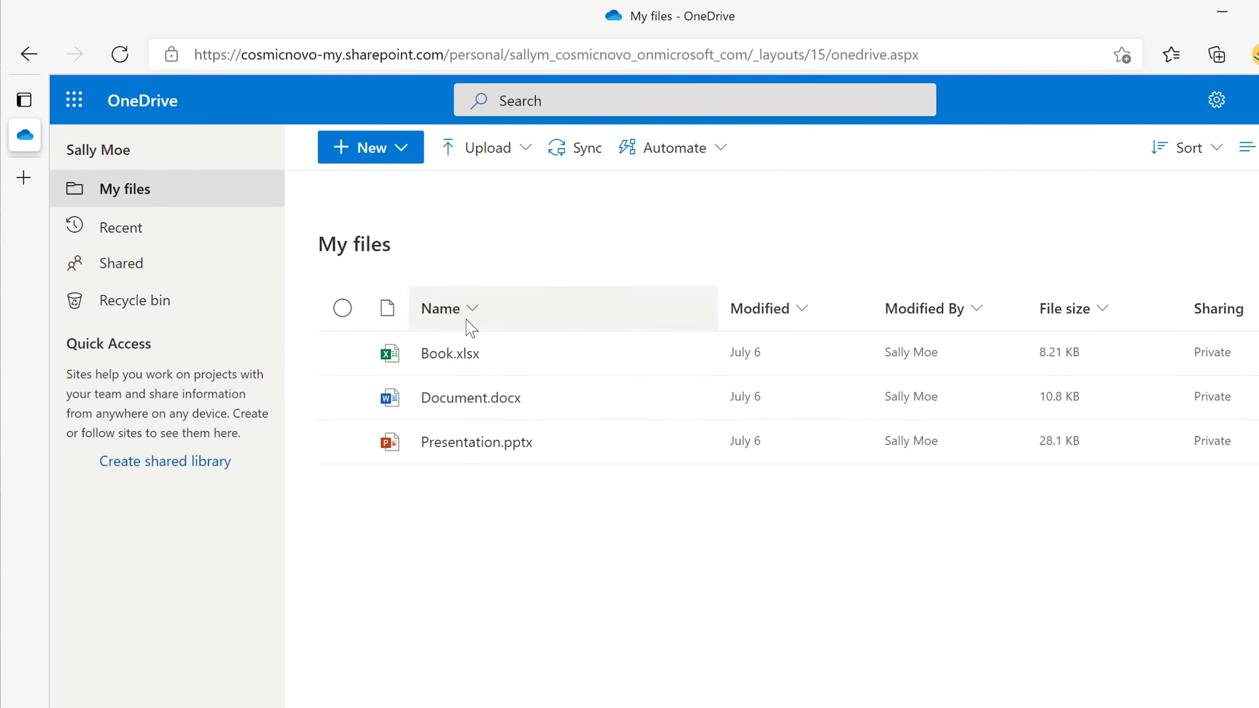
mouse_move(462, 400)
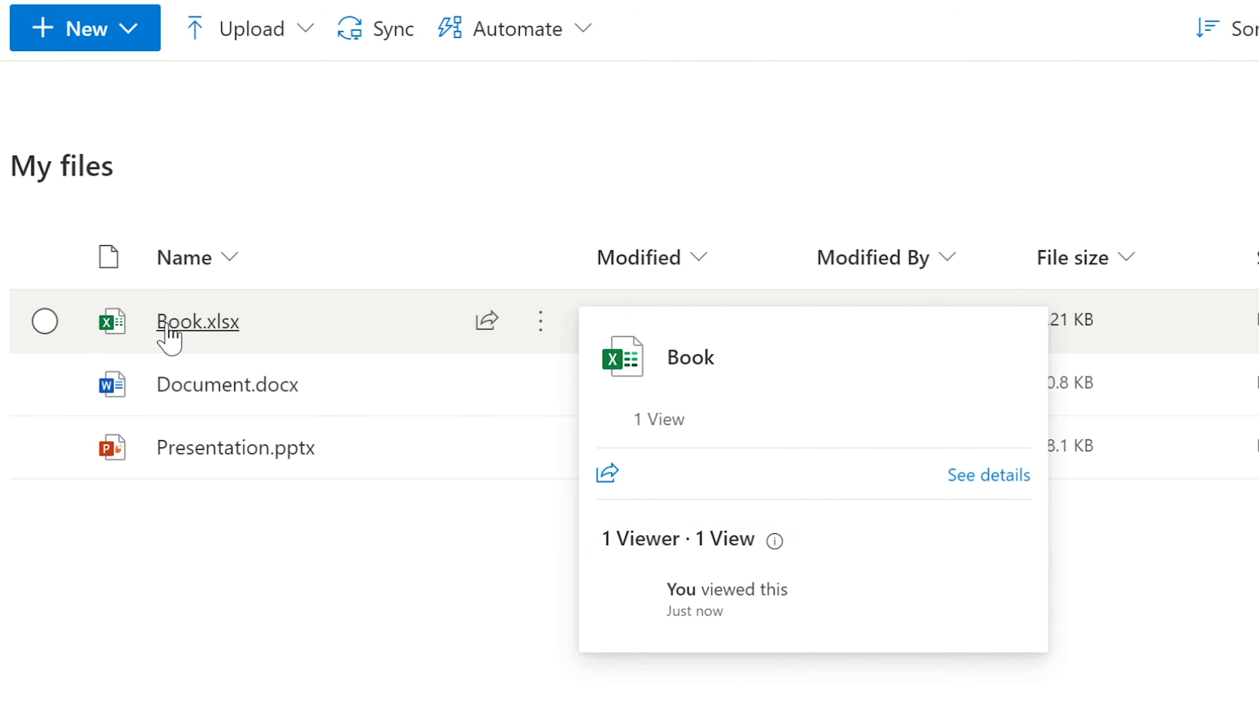
left_click(45, 321)
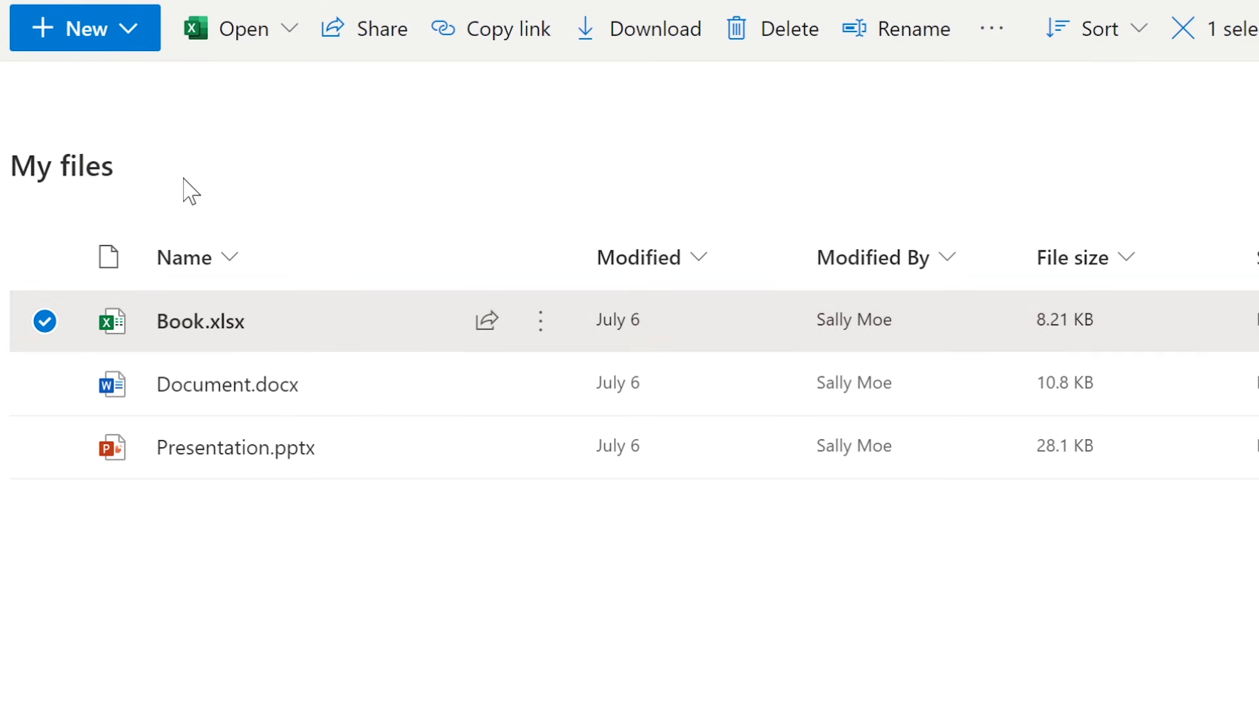
mouse_move(226, 329)
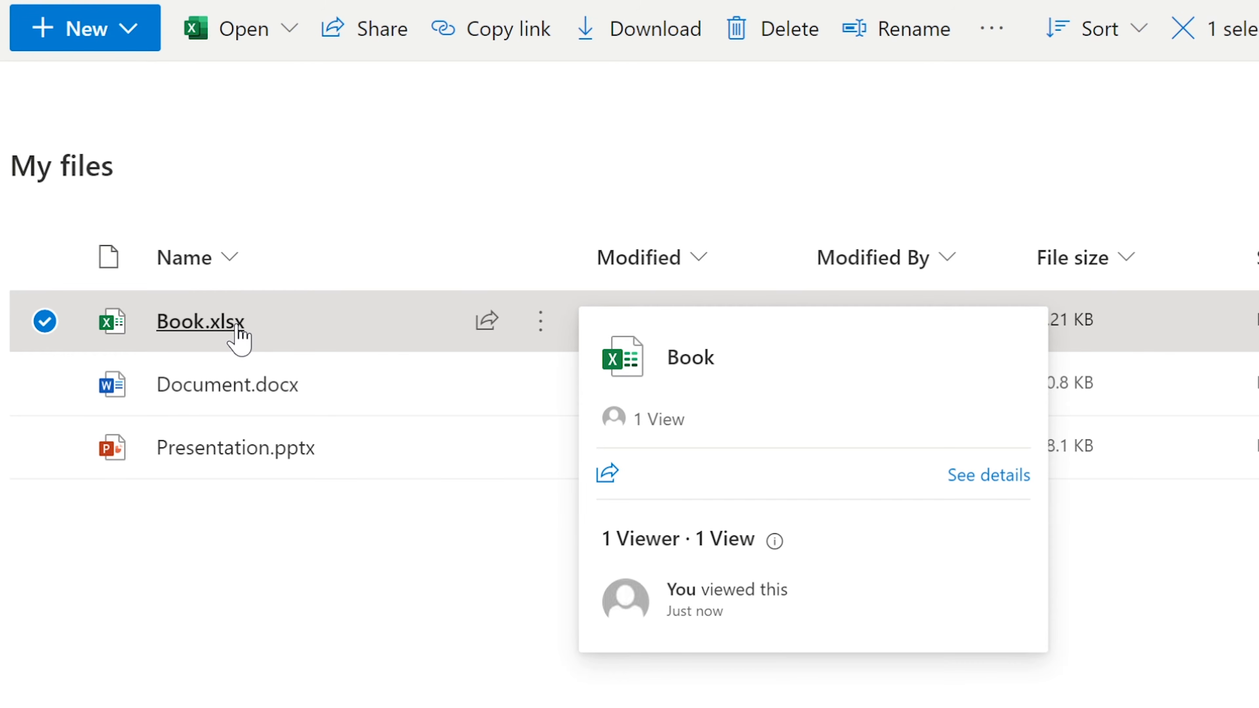
right_click(169, 321)
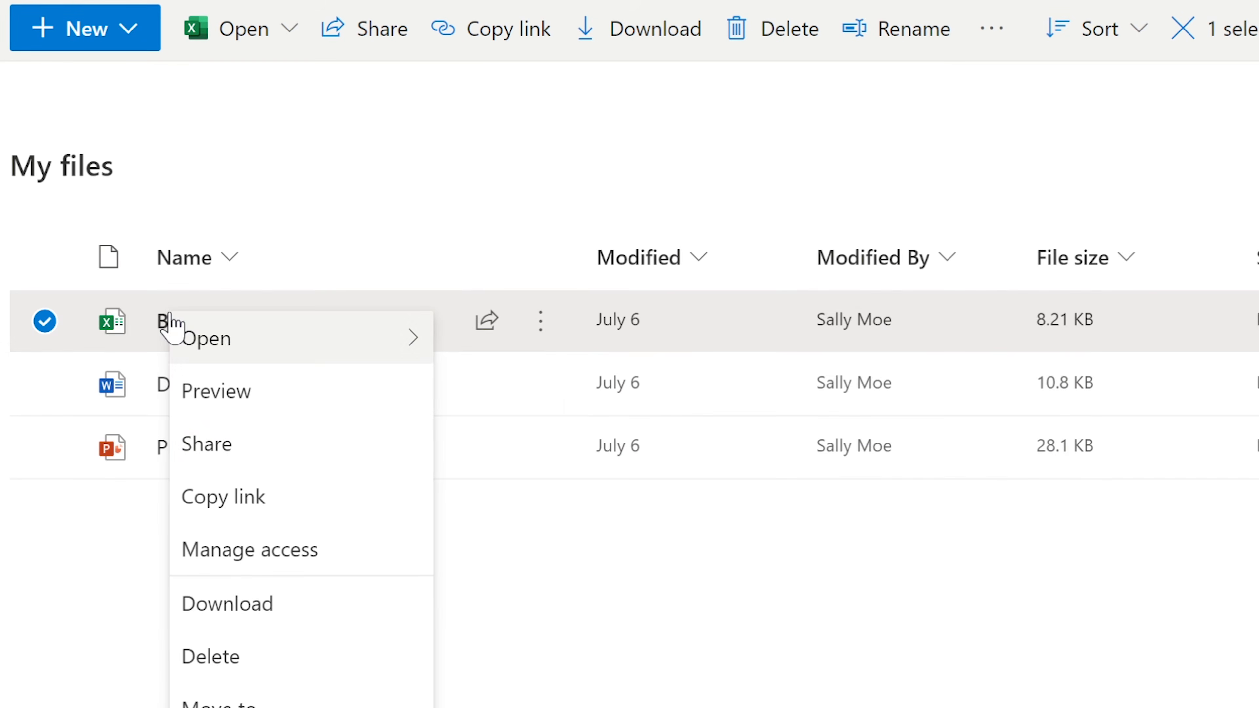
Rename Book.xlsx to 'Filewearegoingtodelete', keeping the .xlsx extension
left_click(214, 707)
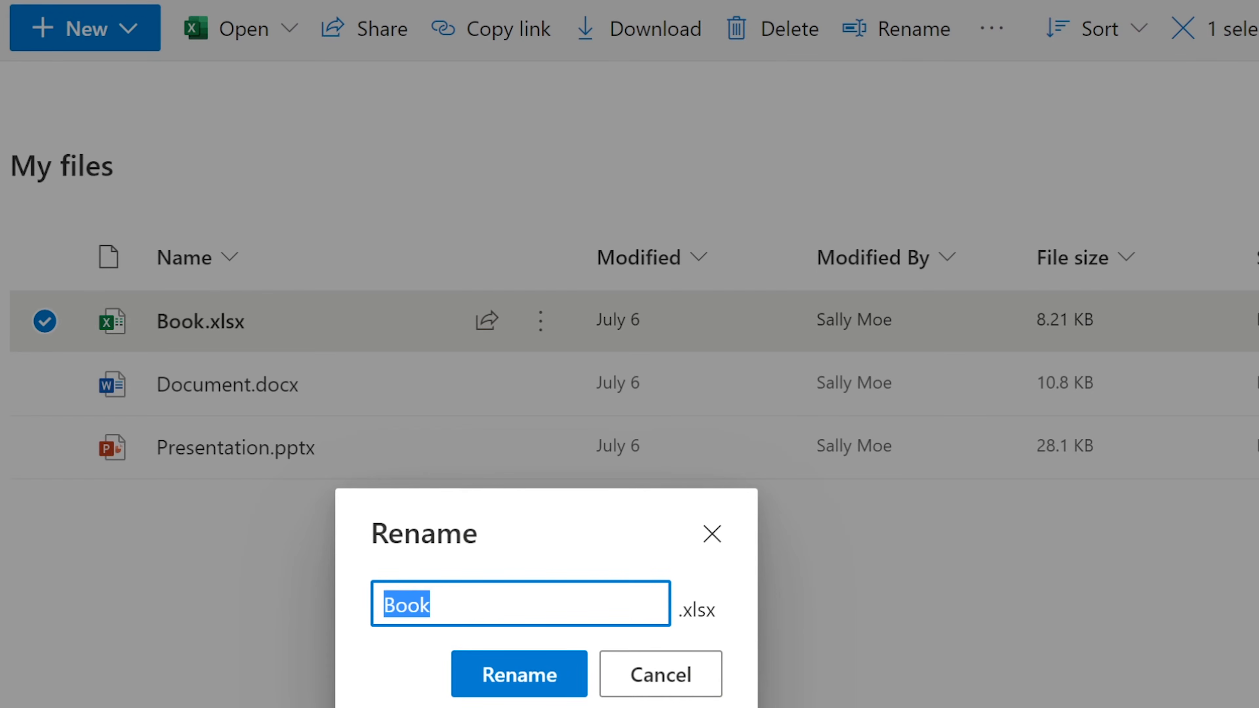
type("File")
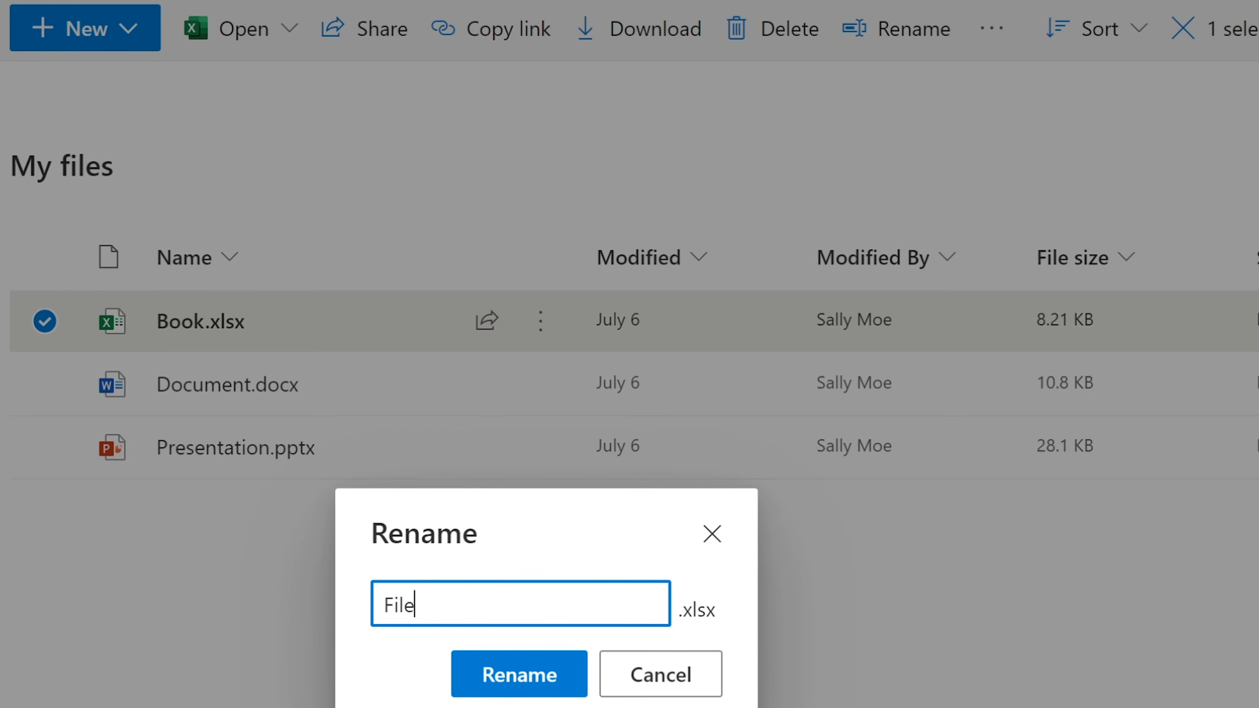
type("wearegoingtodelete")
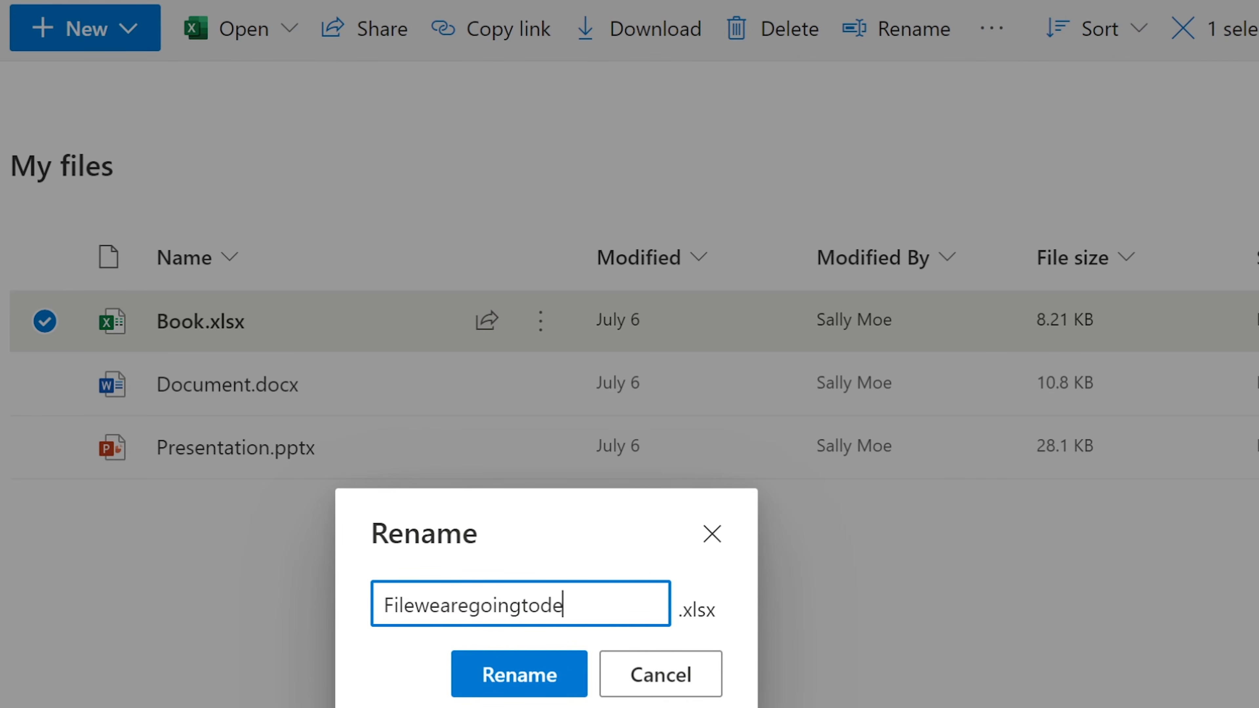
left_click(550, 674)
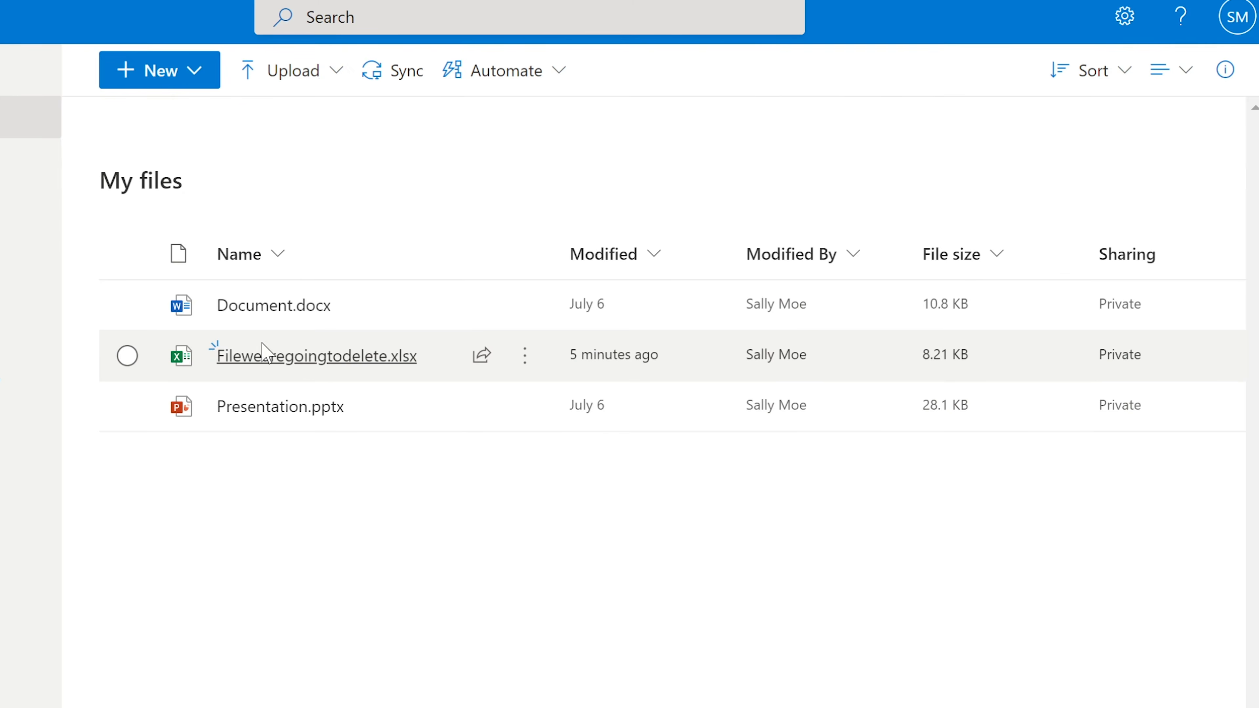
Delete Filewearegoingtodelete.xlsx, confirming, and choose to delete it anyway while it's open
left_click(130, 357)
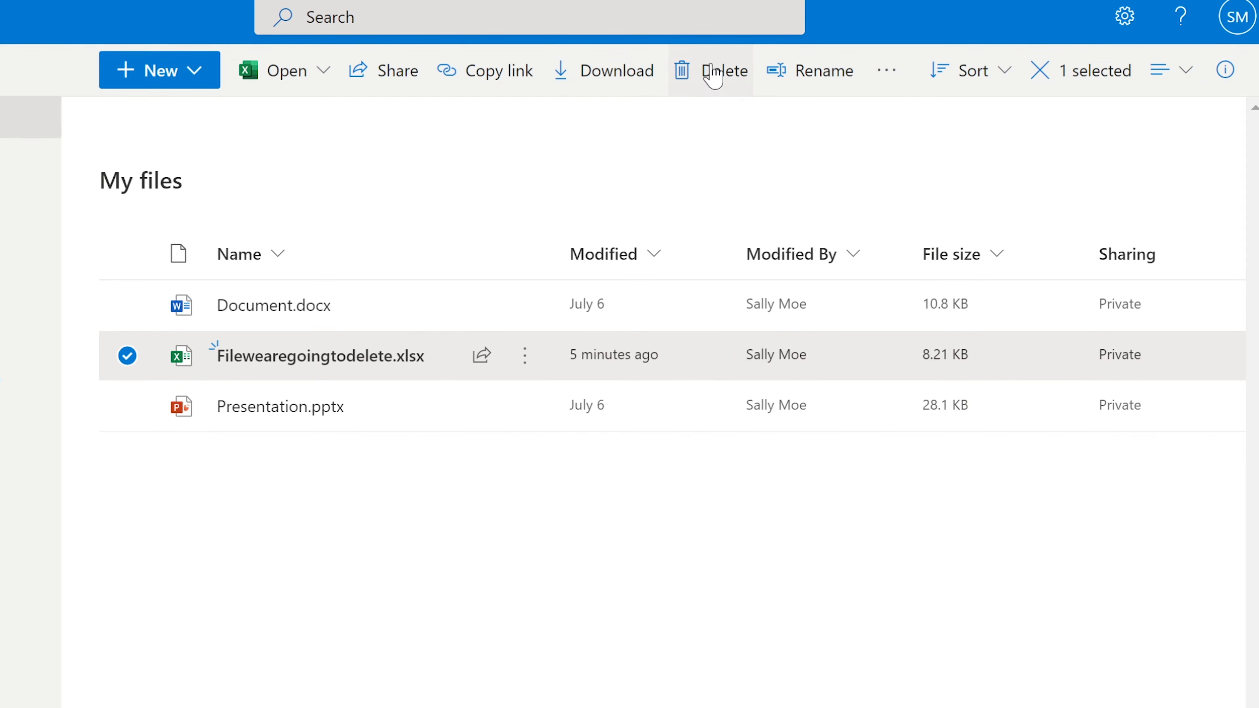
left_click(714, 74)
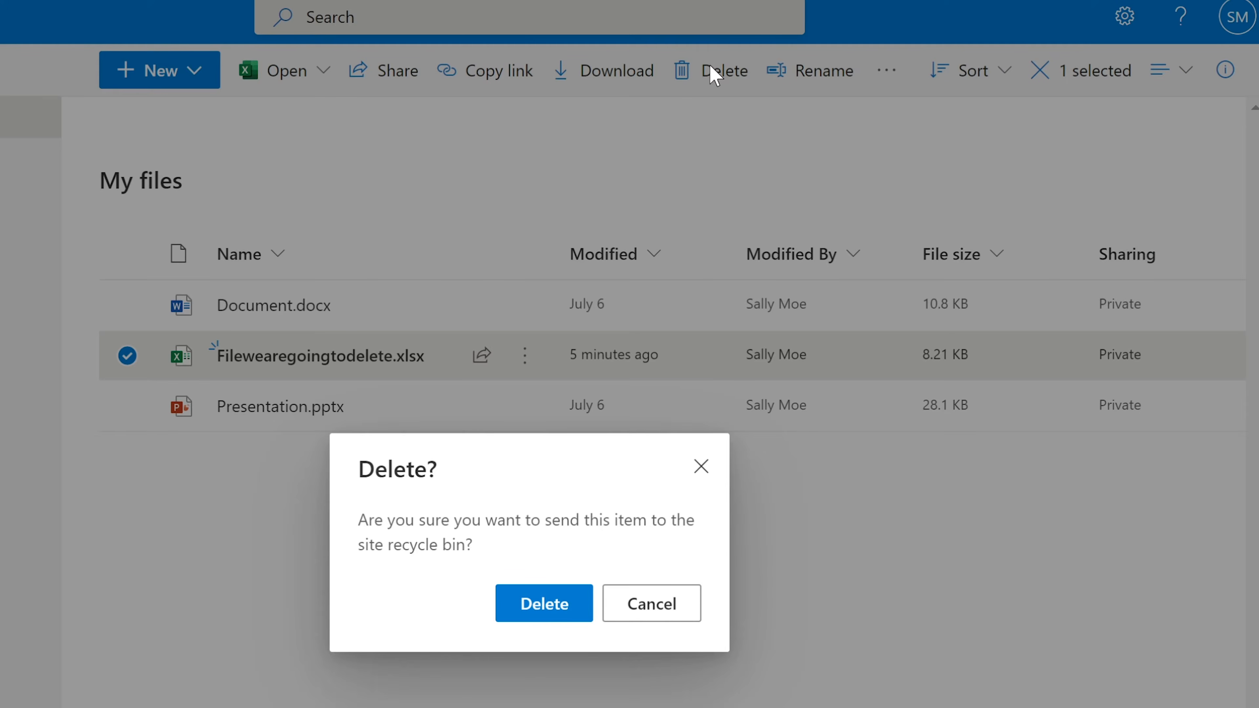
left_click(545, 604)
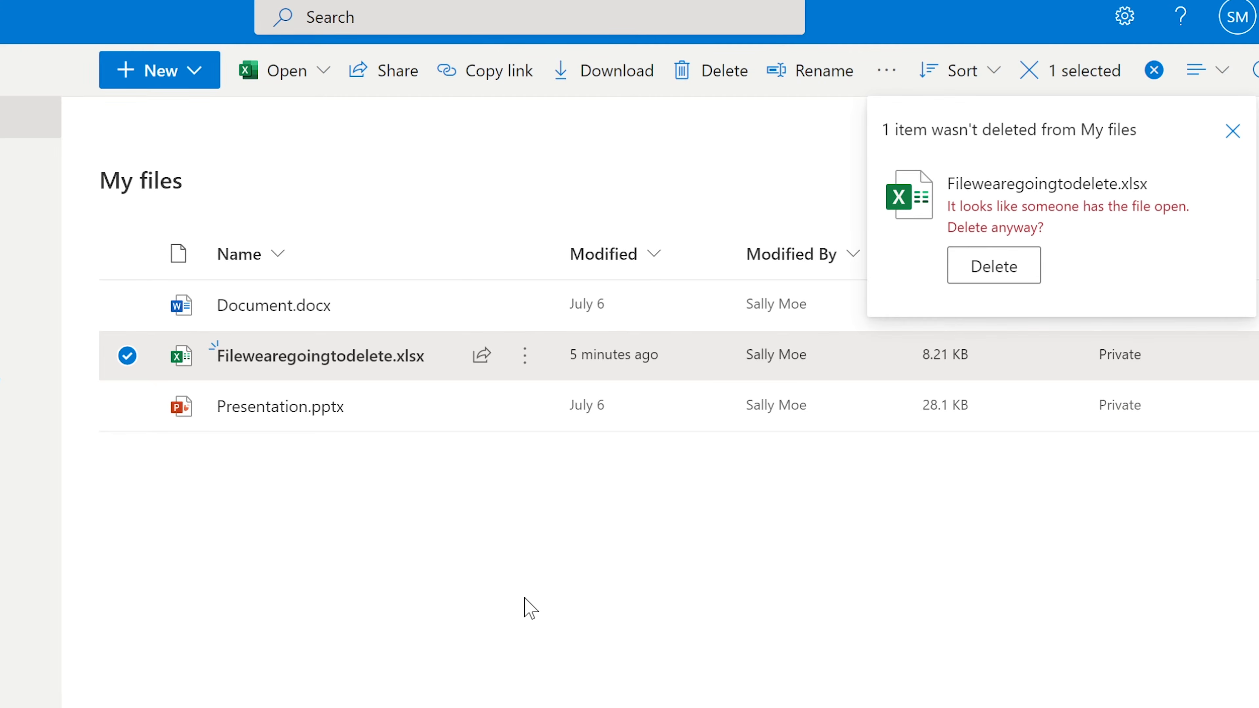
left_click(996, 263)
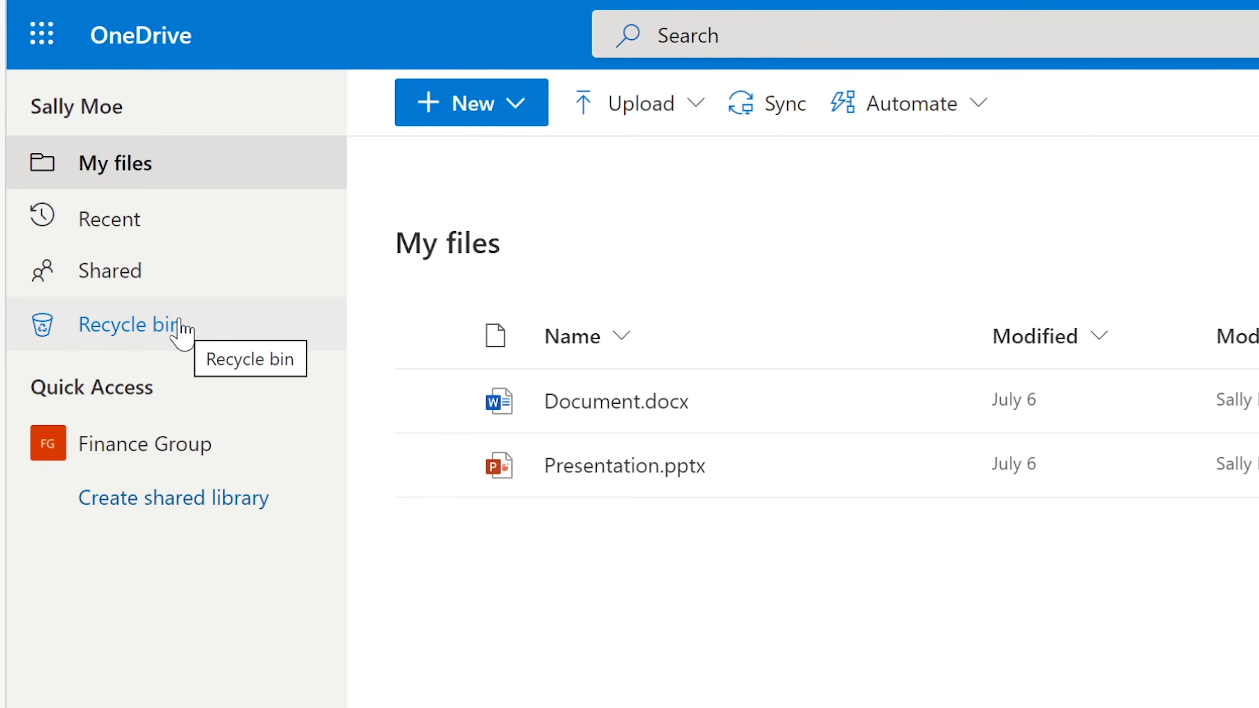
left_click(168, 321)
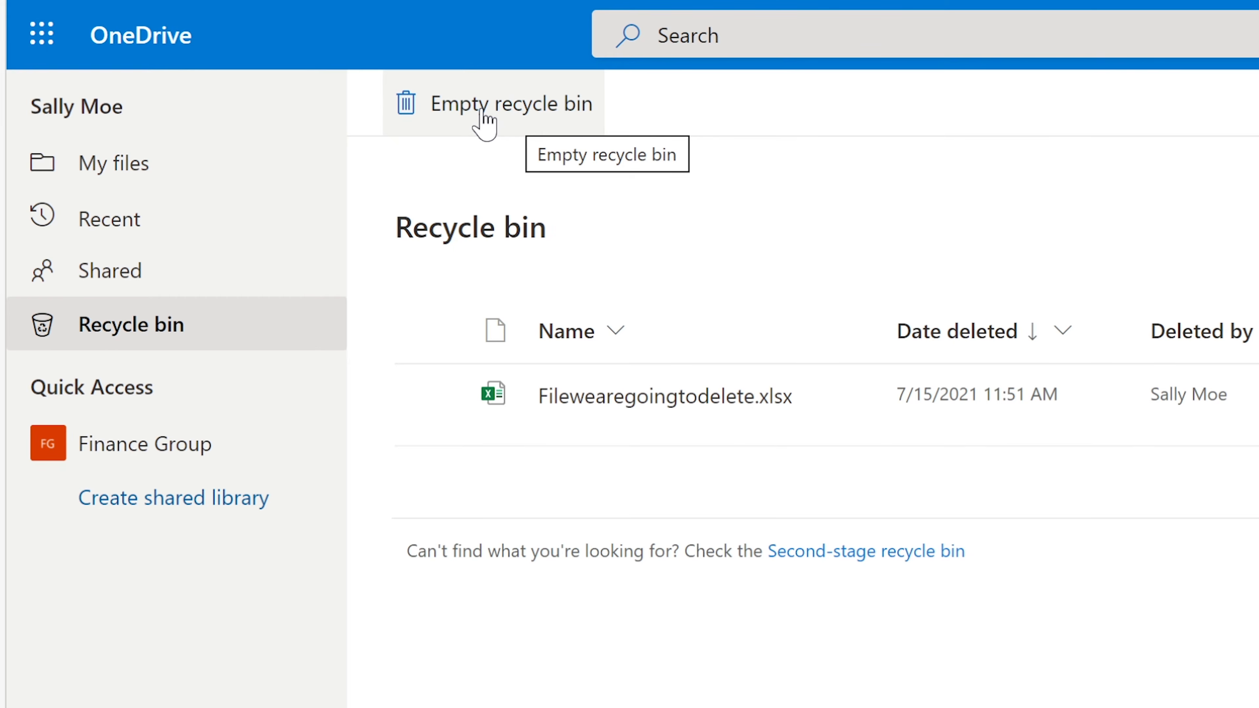
left_click(132, 170)
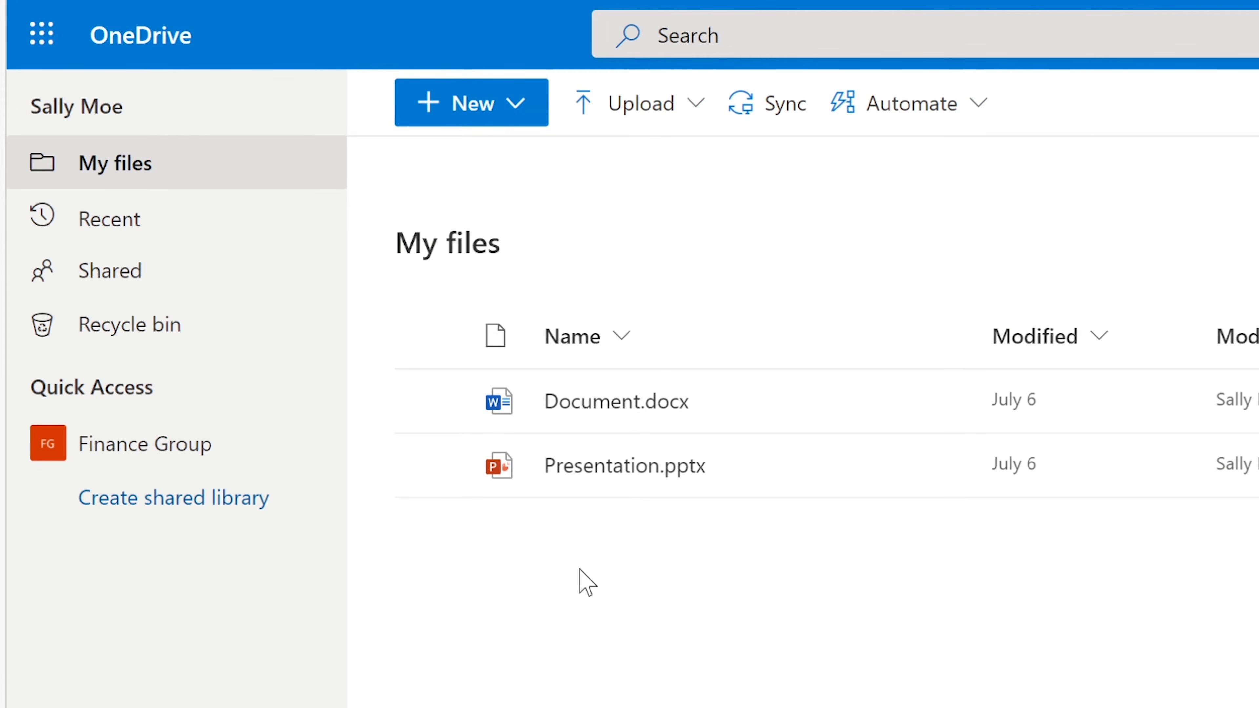
Switch to the admin center's Active users list, filtered to a single user
mouse_move(694, 468)
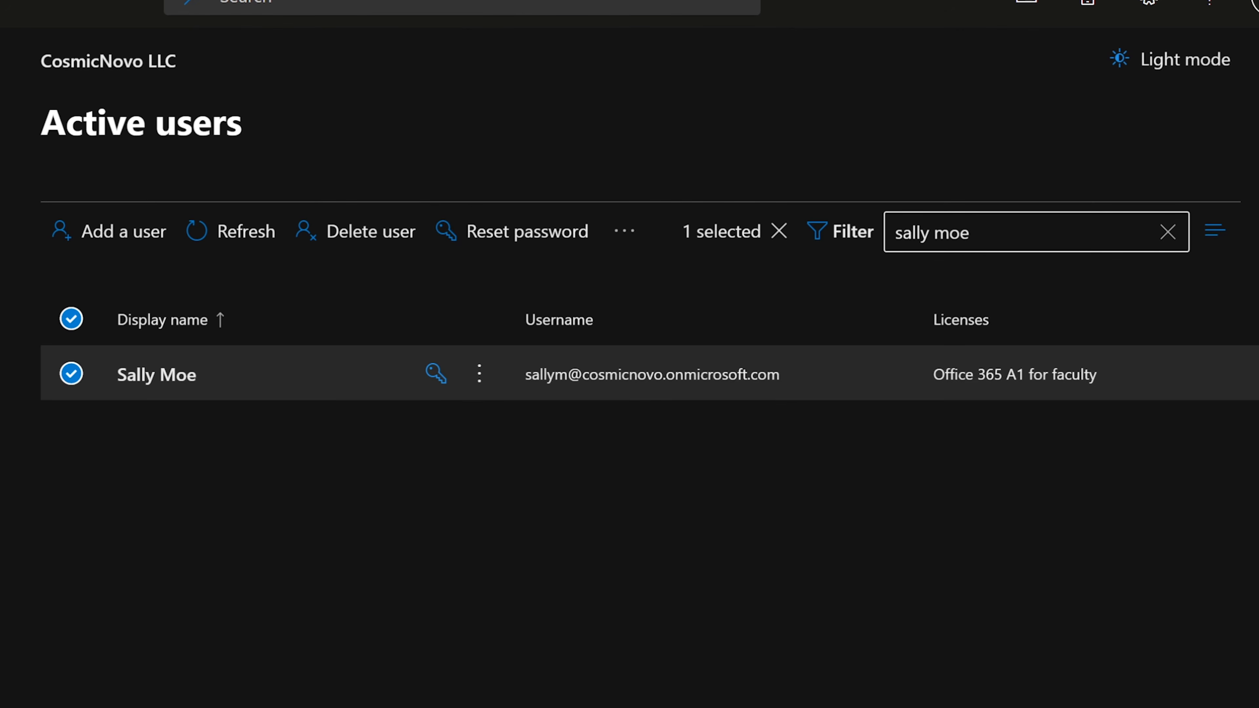
Clear the user filter, open the user's details and show their OneDrive settings
left_click(1167, 232)
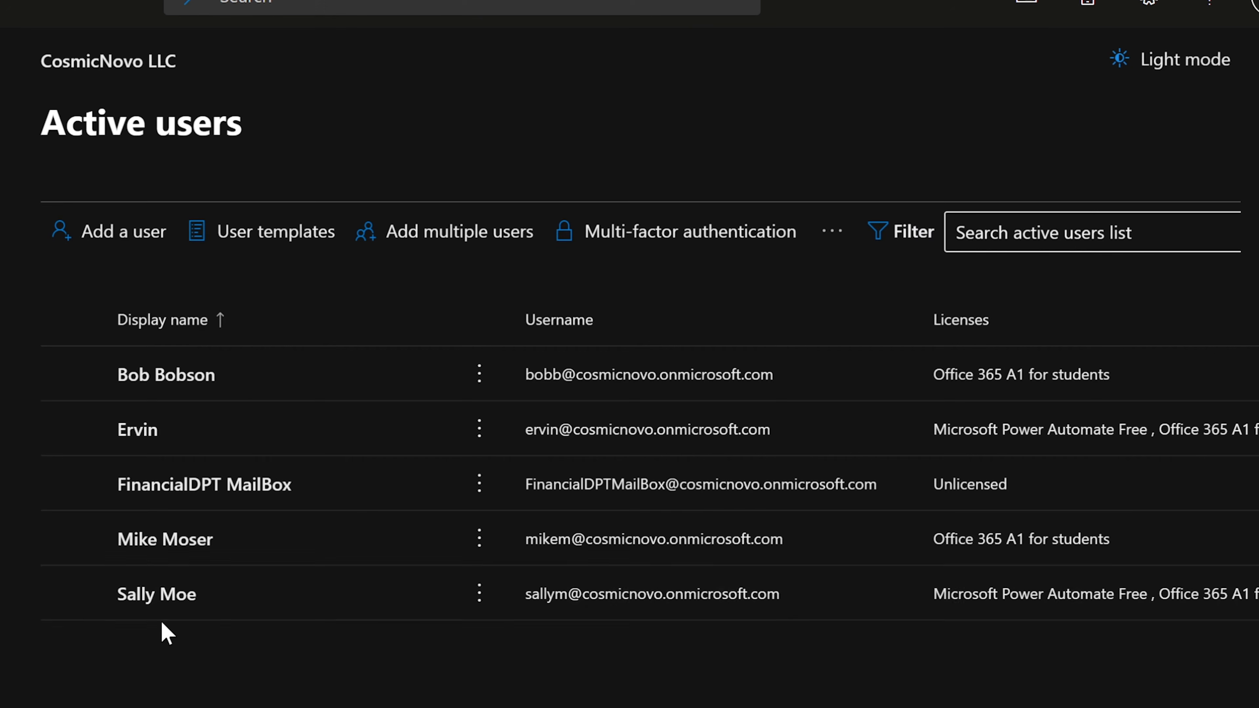
left_click(168, 600)
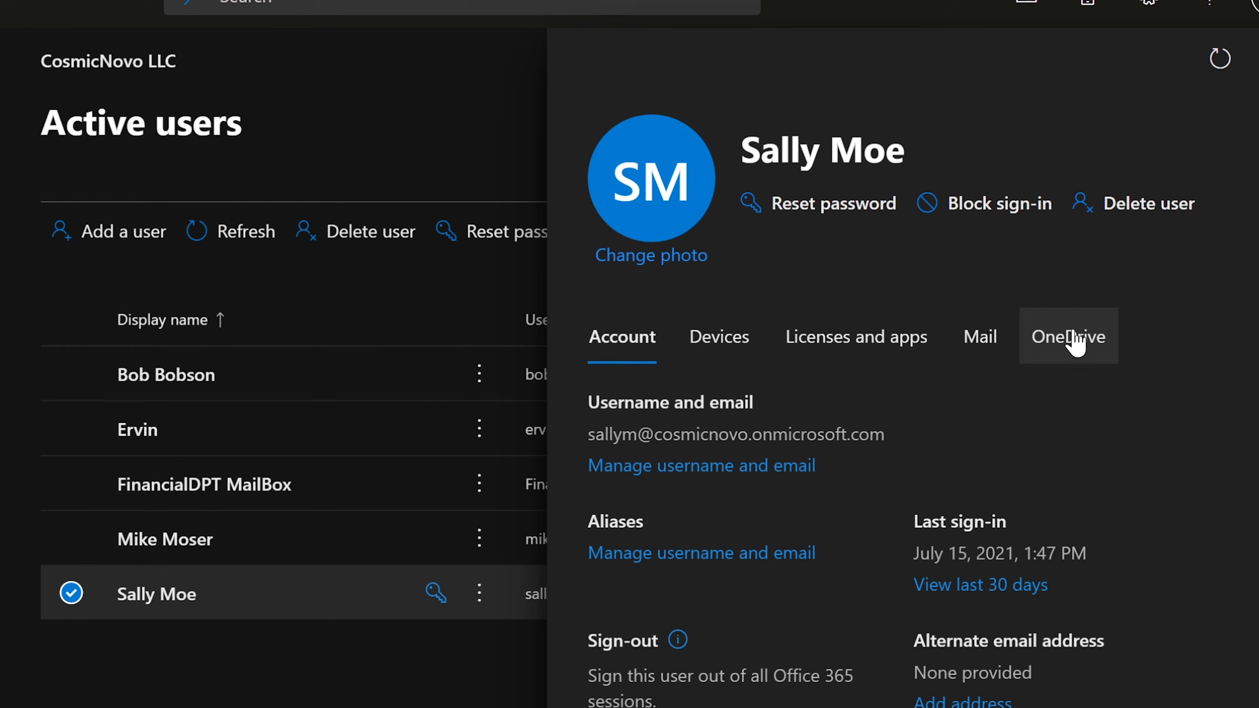
left_click(1074, 344)
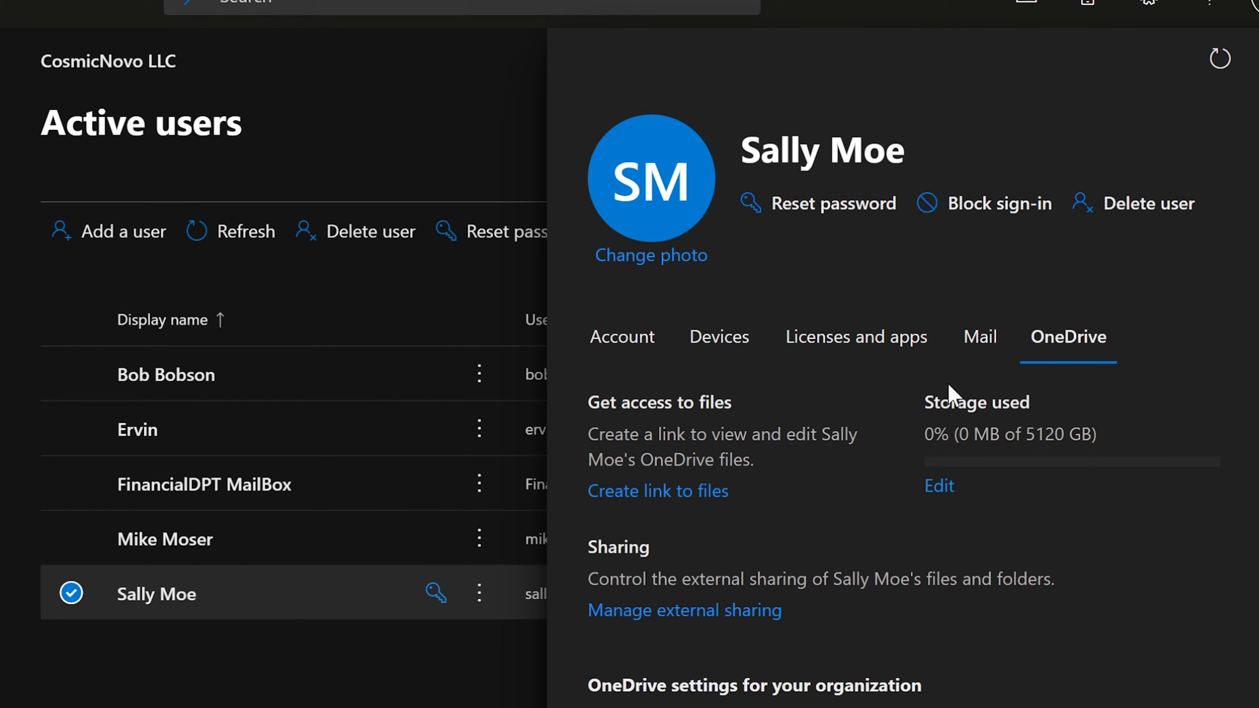
Review the 'Get access to files' text and create a link to the user's OneDrive files
left_click_drag(589, 405, 761, 413)
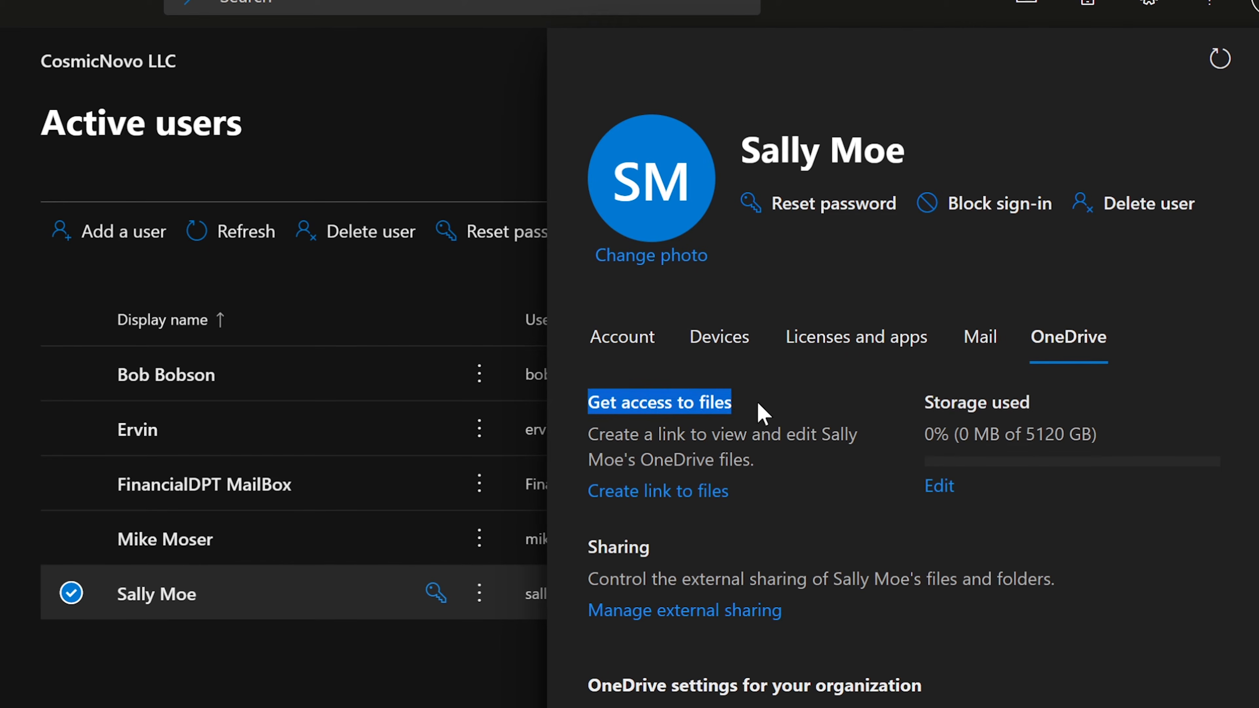
left_click(763, 414)
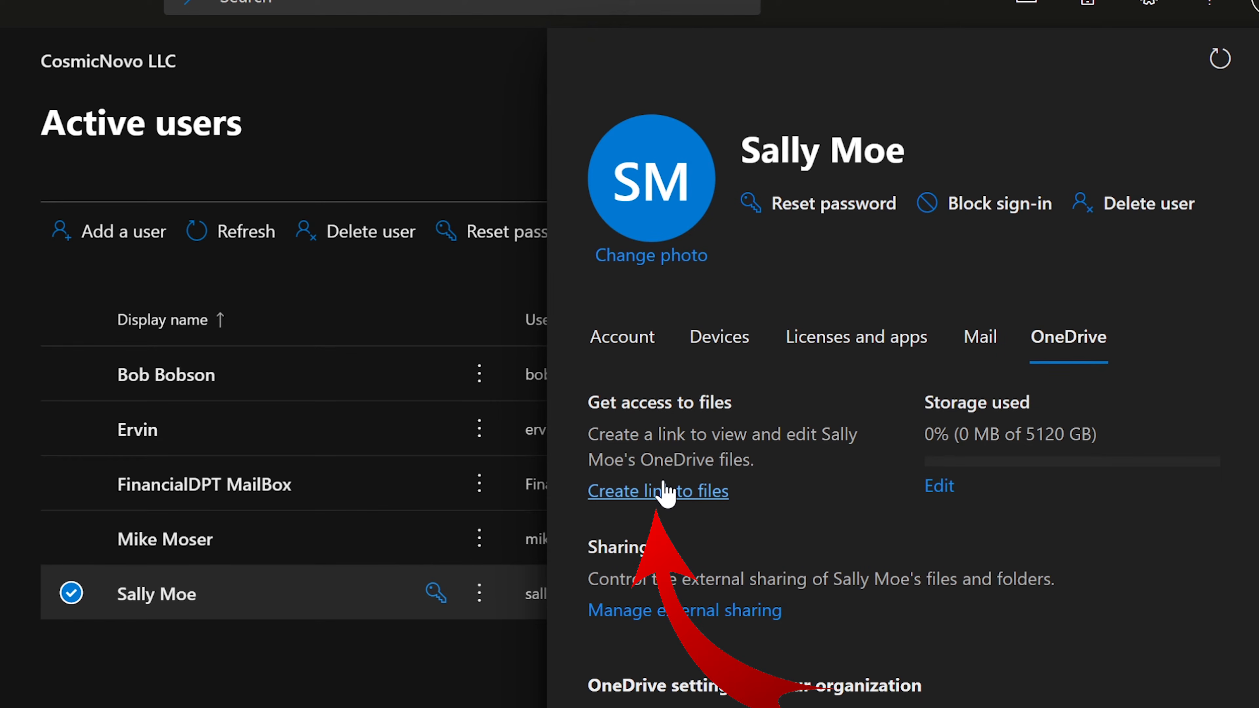
left_click_drag(588, 434, 720, 434)
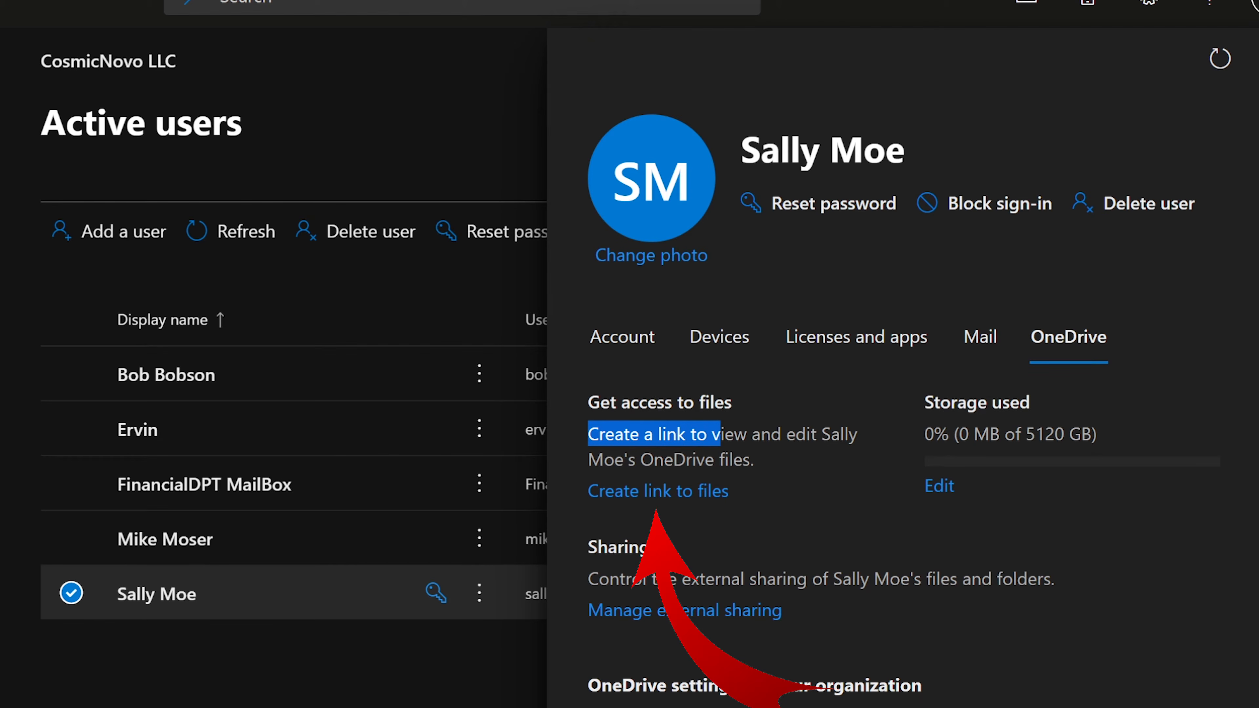
left_click(590, 428)
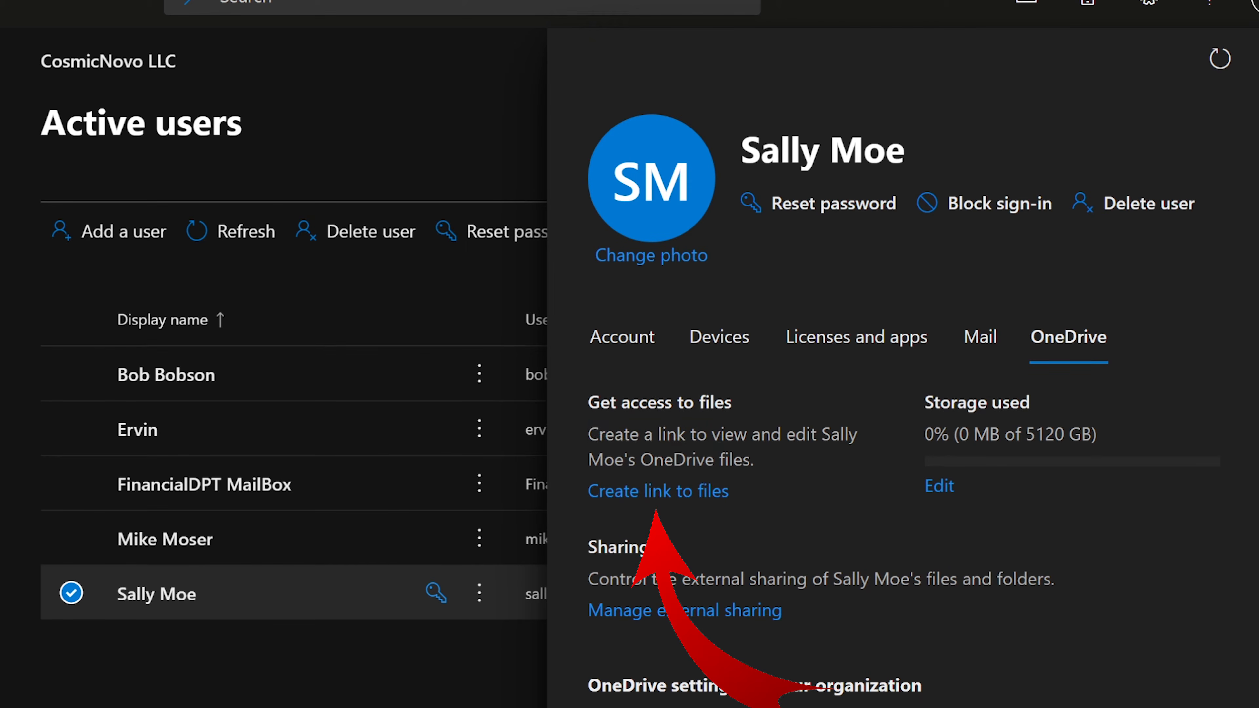
left_click_drag(588, 434, 776, 464)
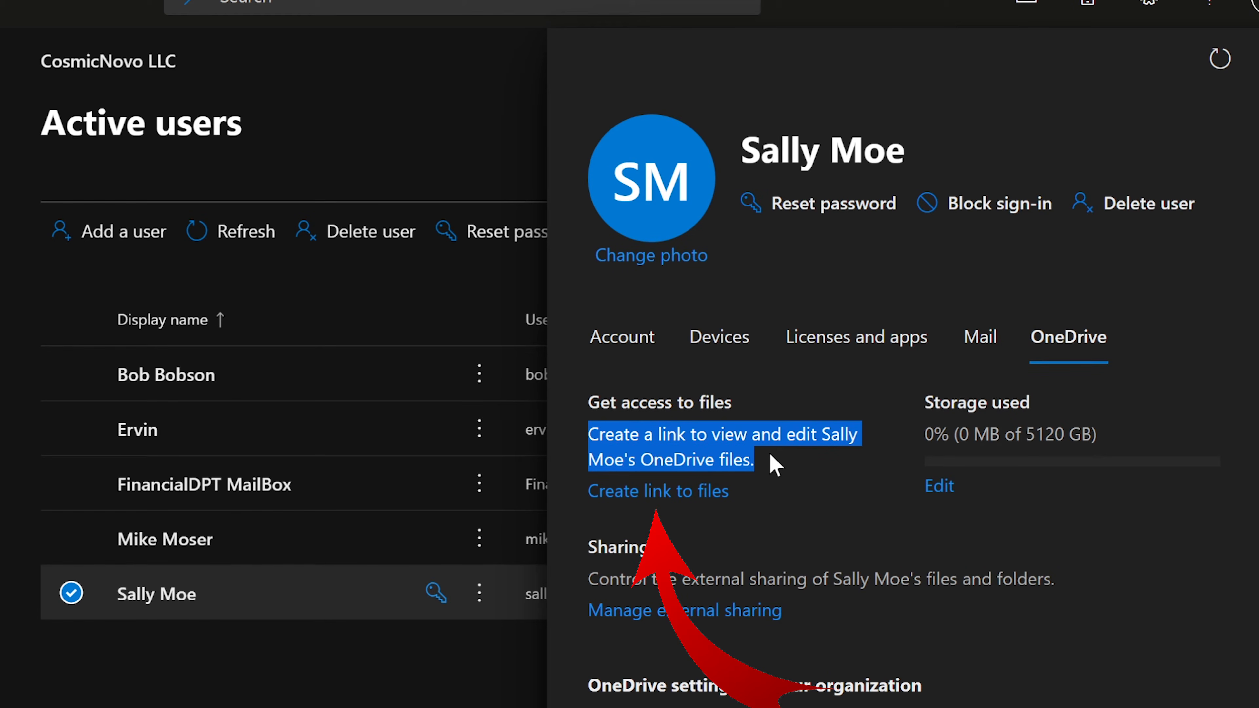
left_click(776, 465)
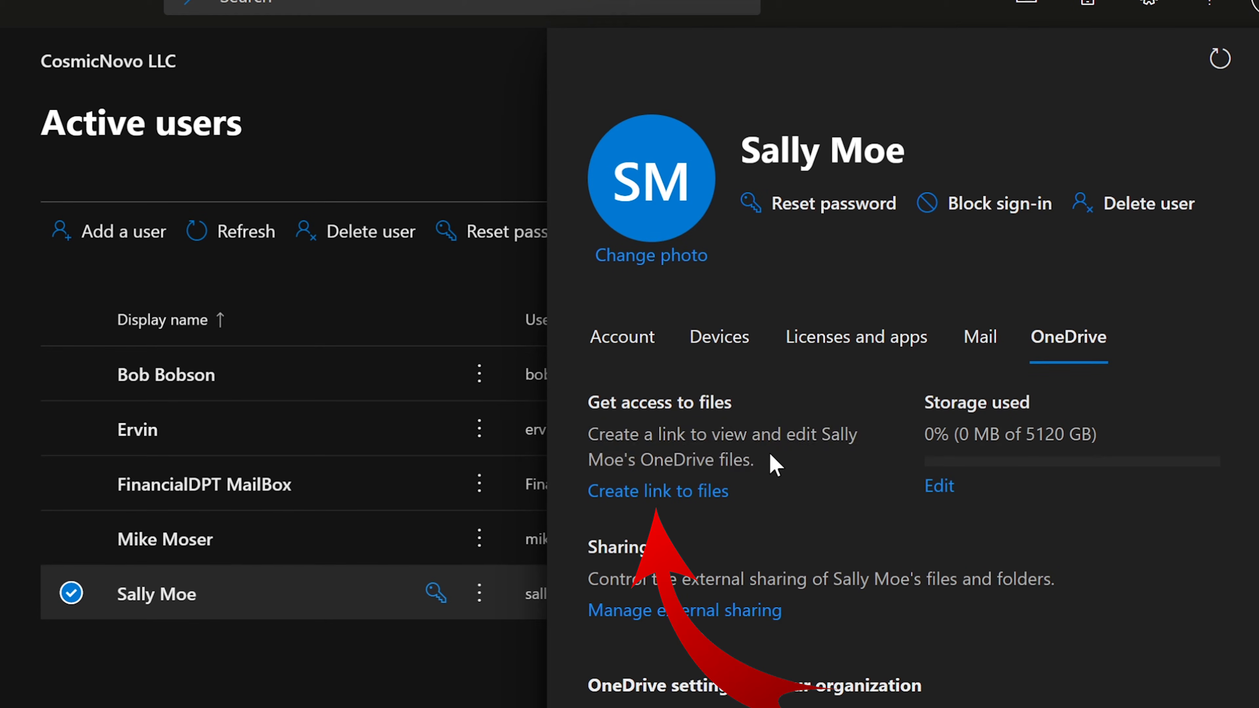
left_click(664, 490)
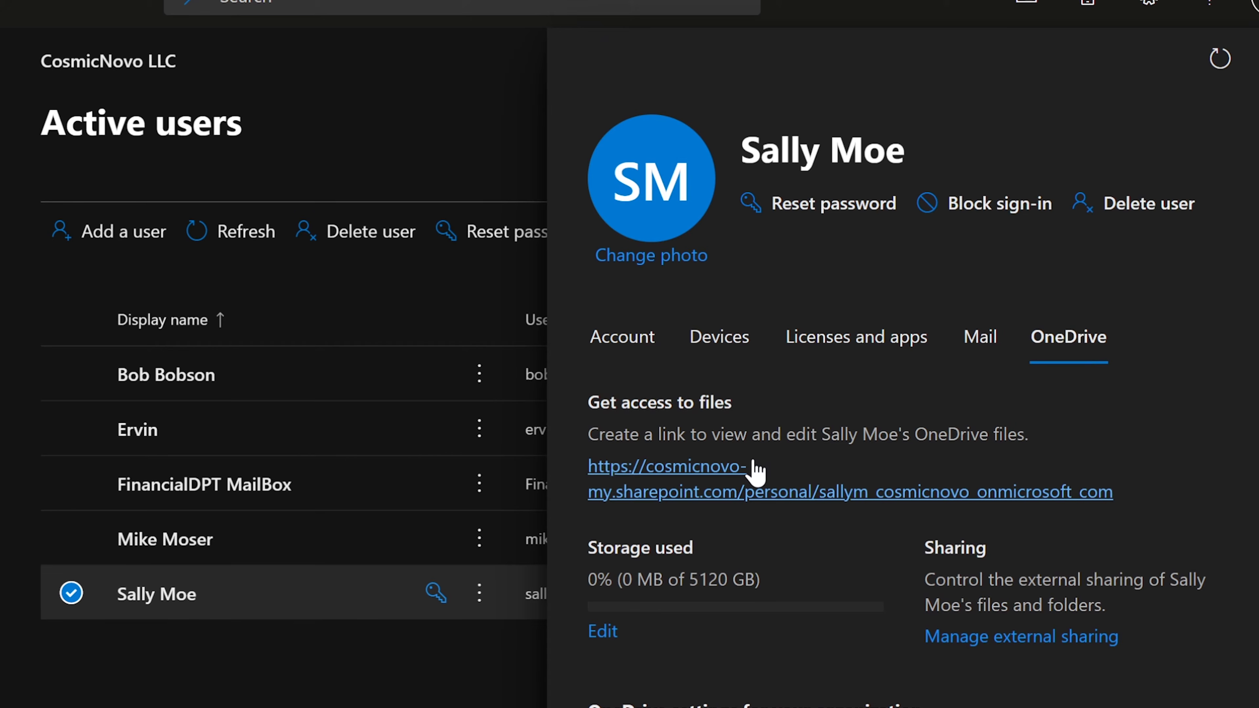
Follow the generated access link to the user's OneDrive files
left_click(679, 469)
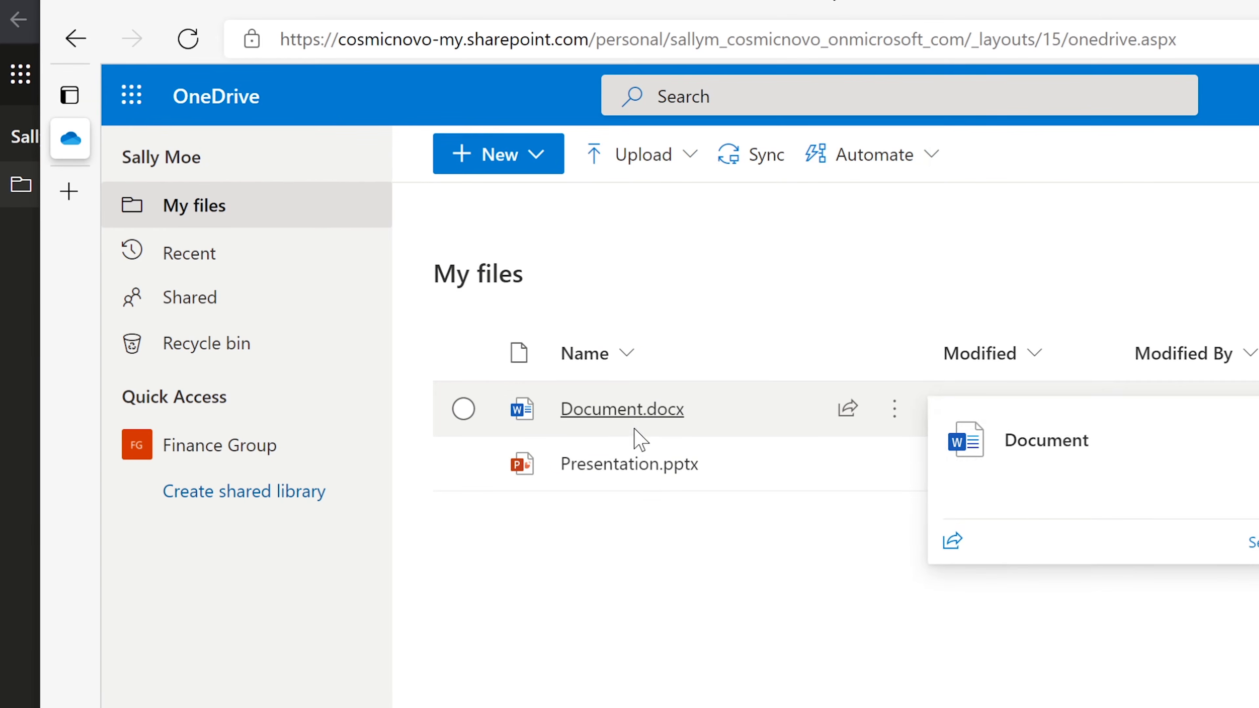
mouse_move(621, 474)
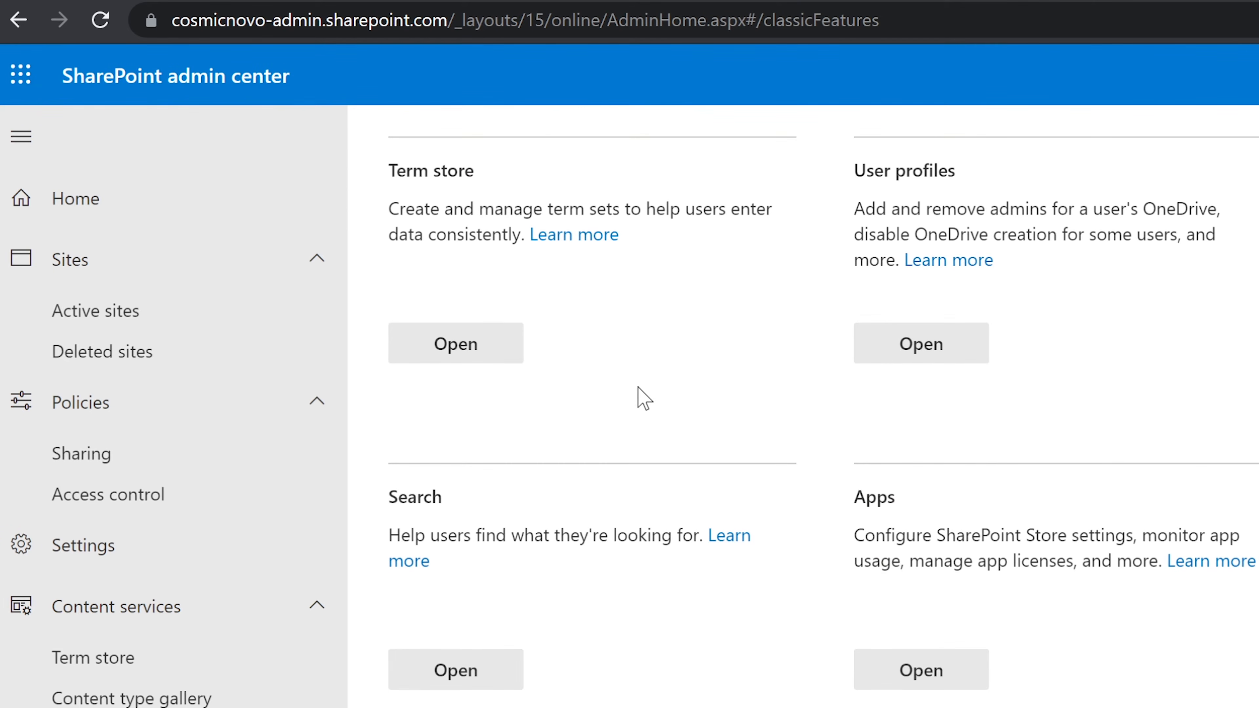
Return to the SharePoint admin center home and collapse the Content services and Policies groups
left_click(104, 257)
left_click(99, 210)
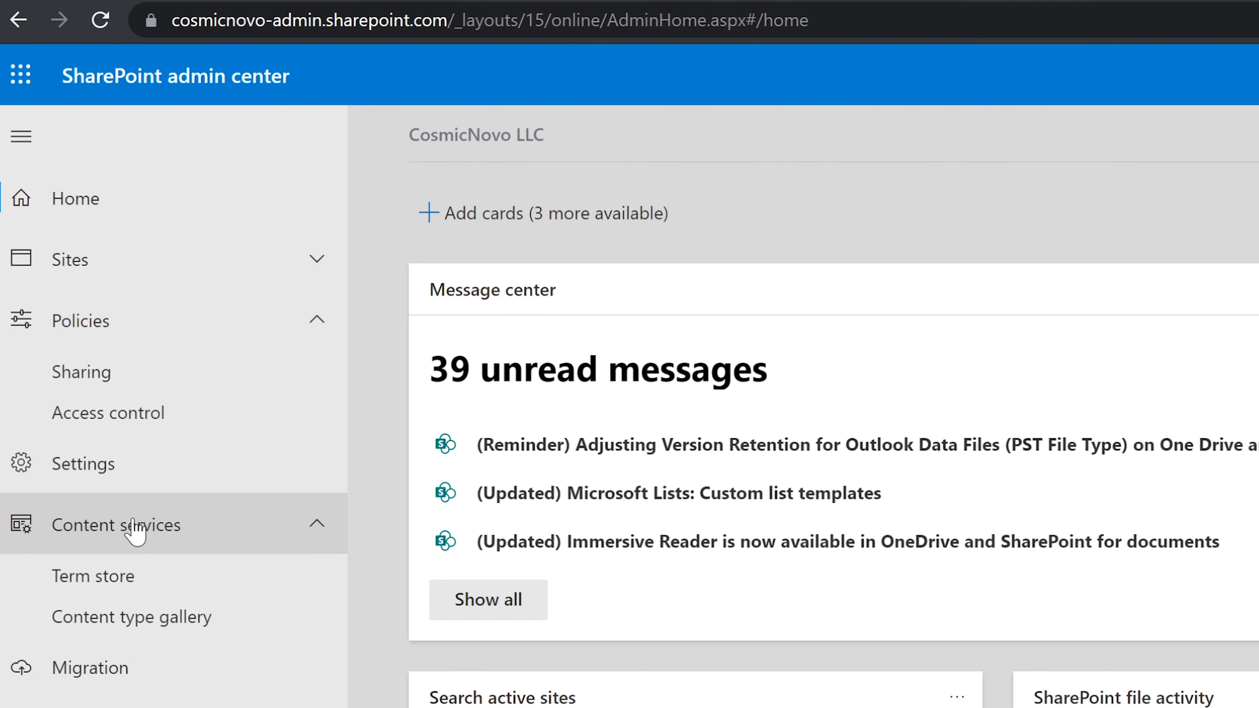
left_click(134, 529)
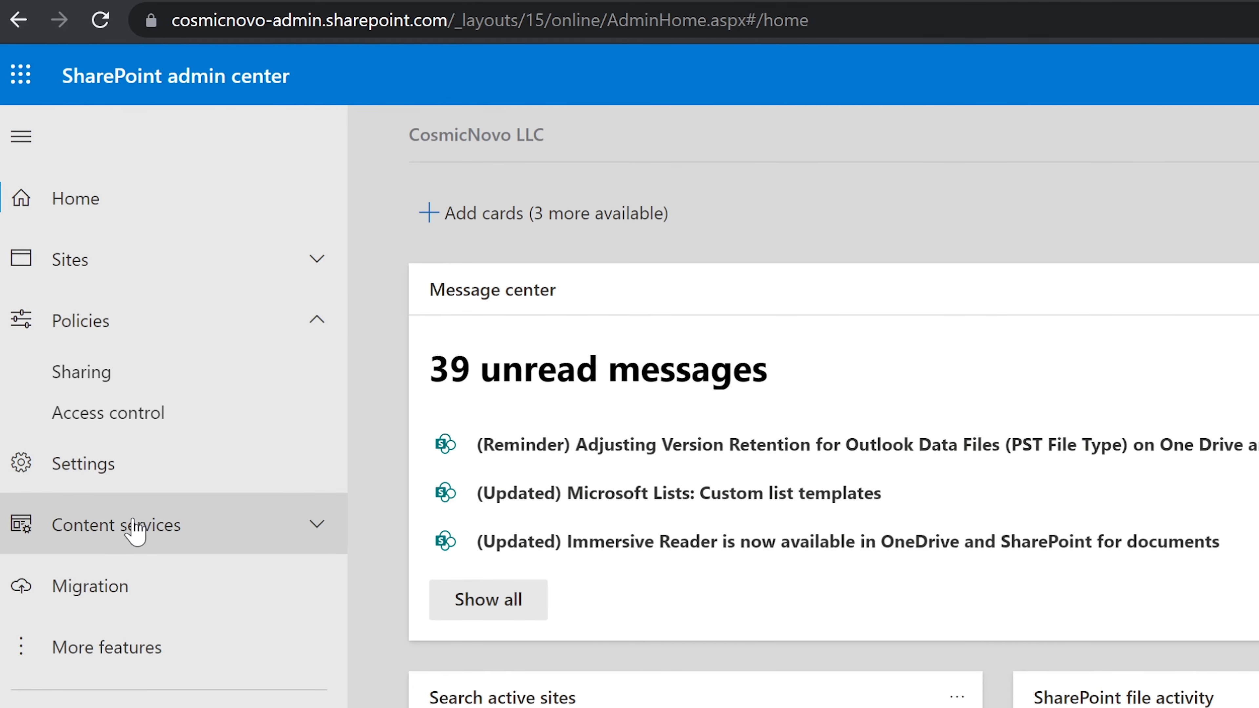
left_click(130, 331)
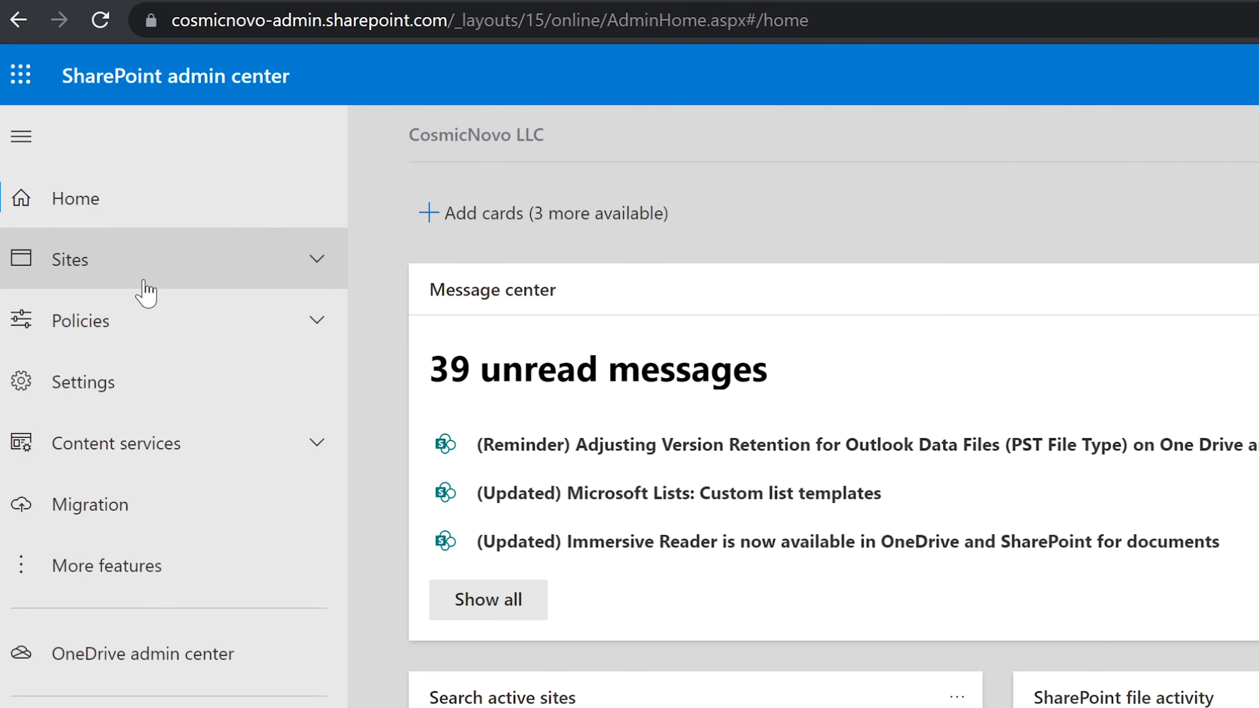
Open User profiles under More features and go to Manage User Profiles
left_click(128, 566)
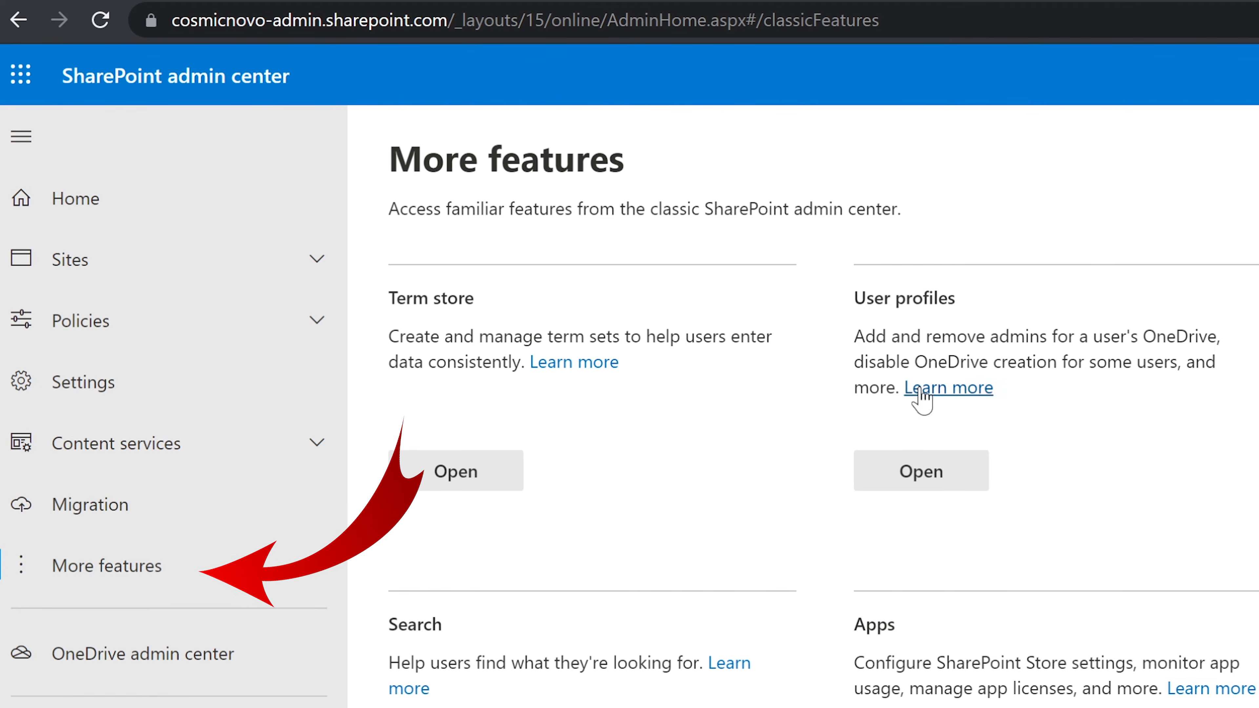
left_click(943, 469)
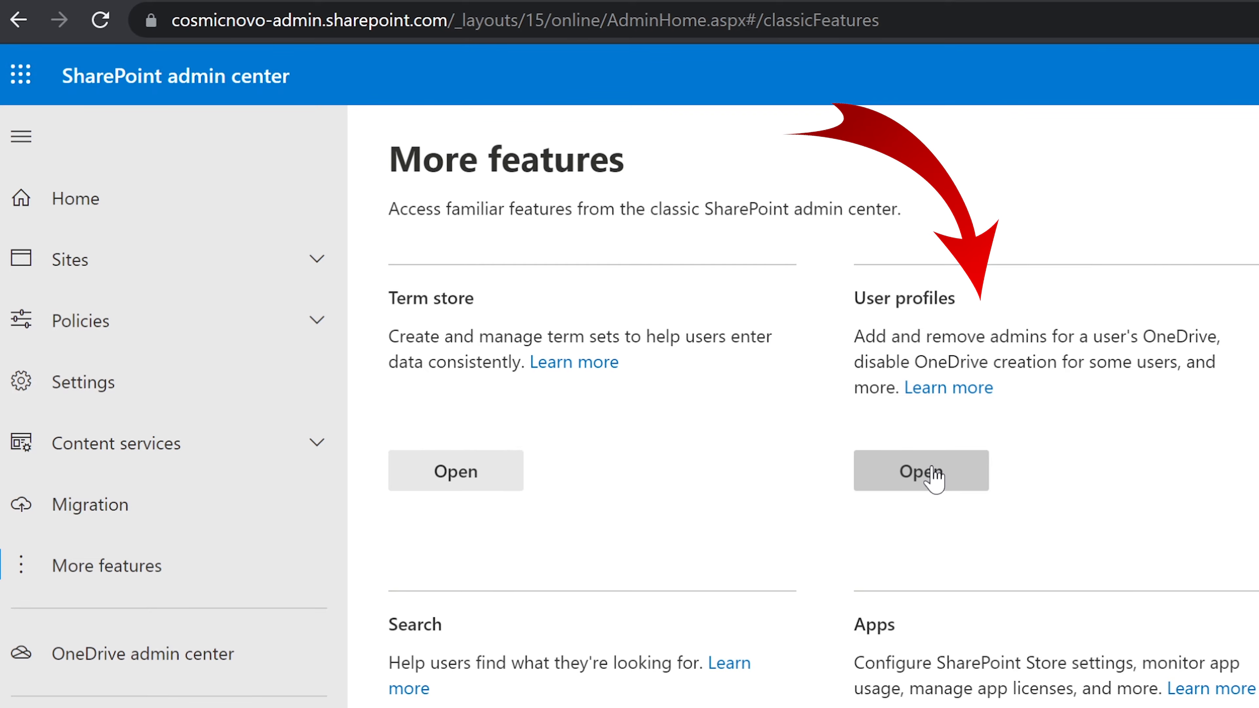
left_click(932, 469)
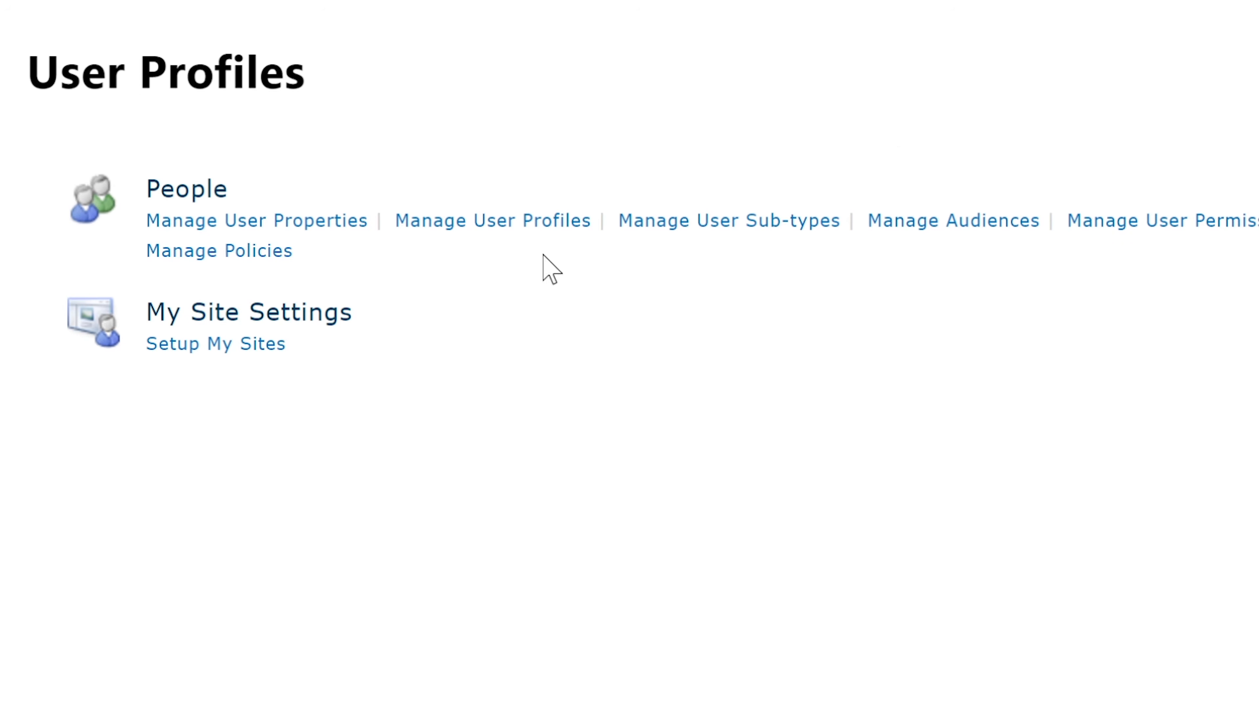
left_click(477, 226)
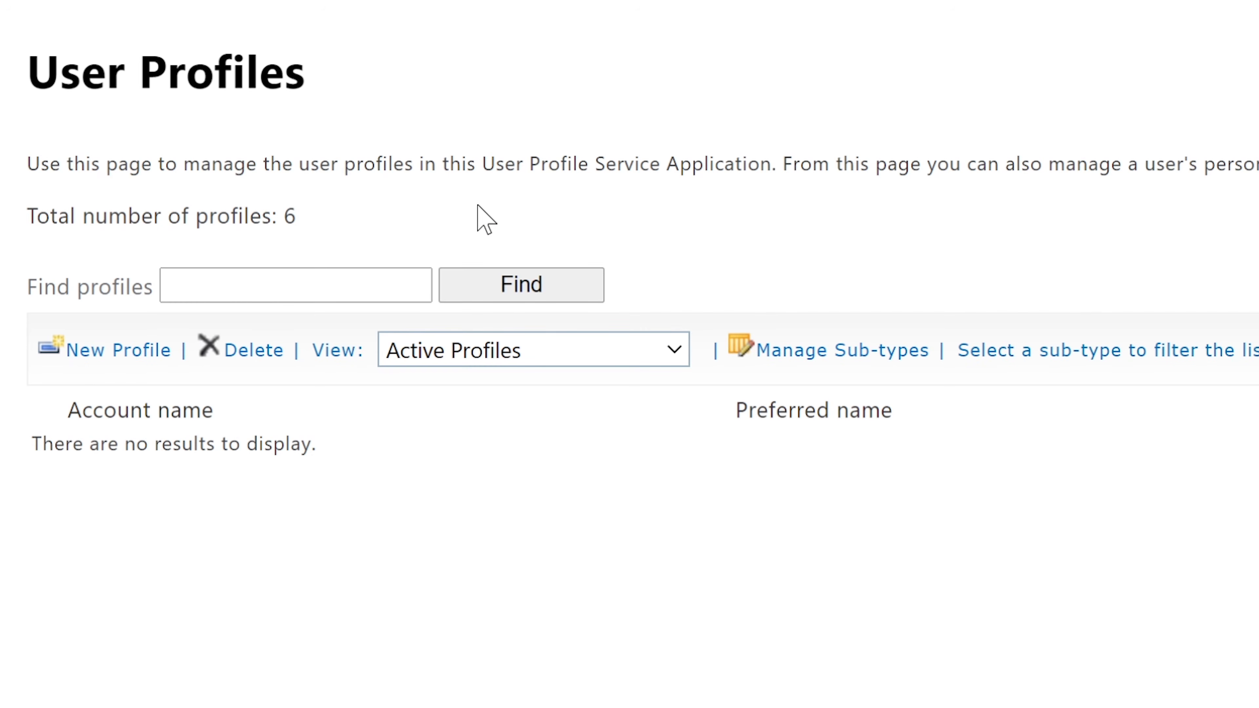
Search the user profiles for the user's name
left_click(364, 280)
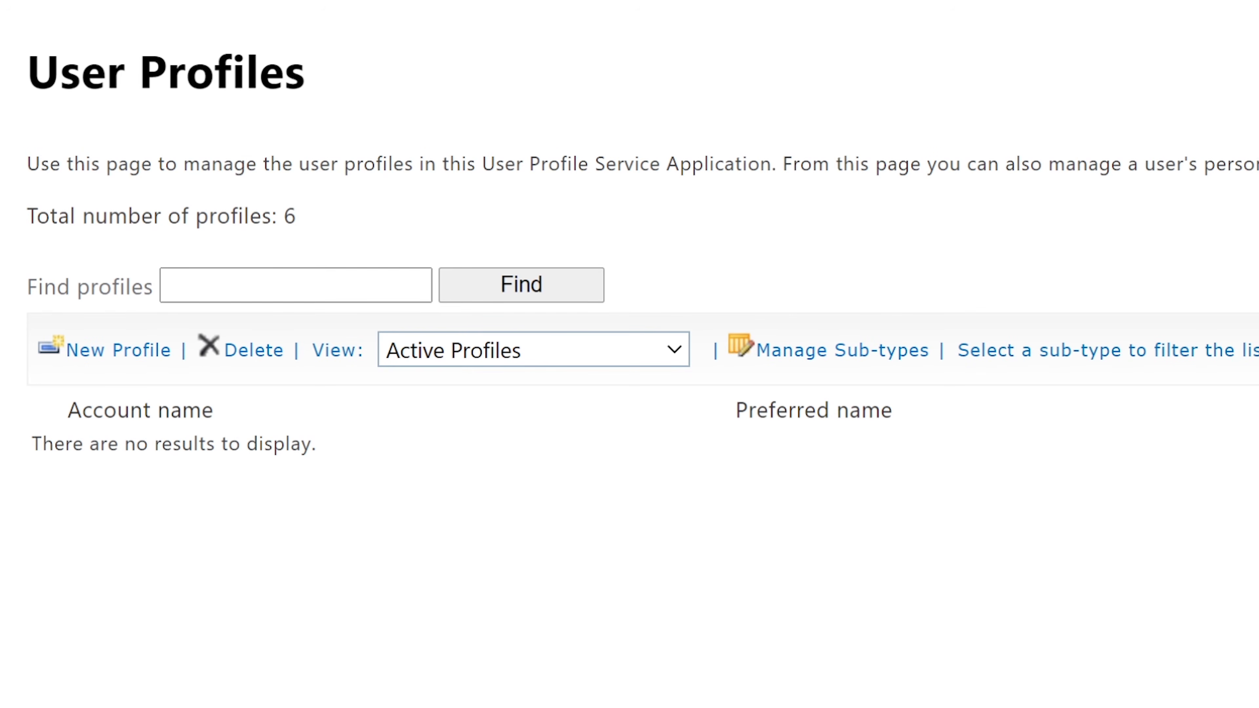
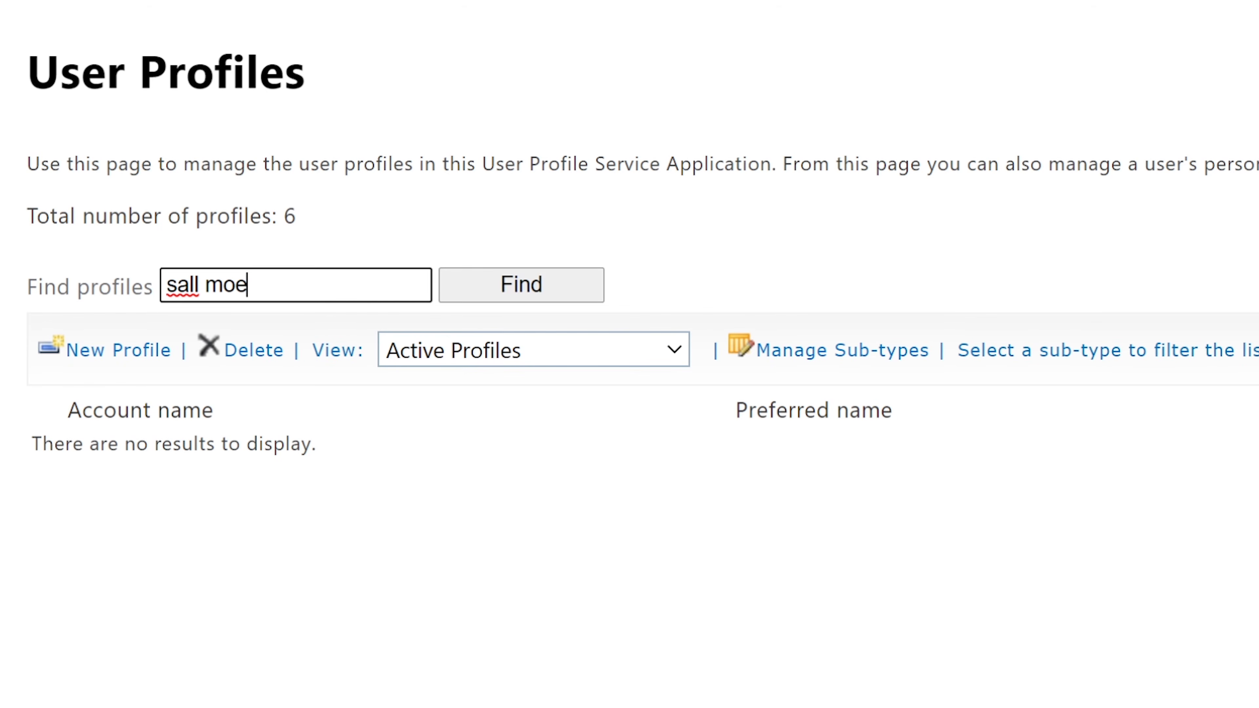
left_click(541, 285)
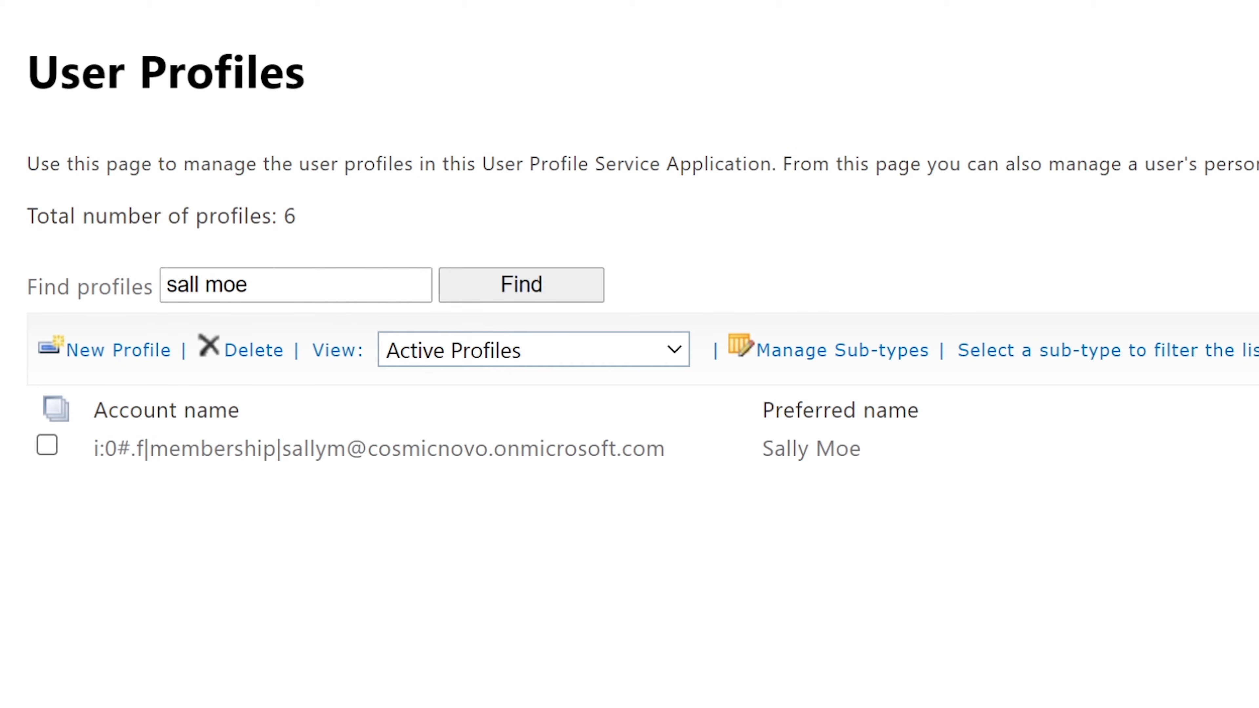
Select the found profile and choose Manage Personal Site from its actions menu
mouse_move(476, 448)
left_click(47, 446)
left_click(727, 450)
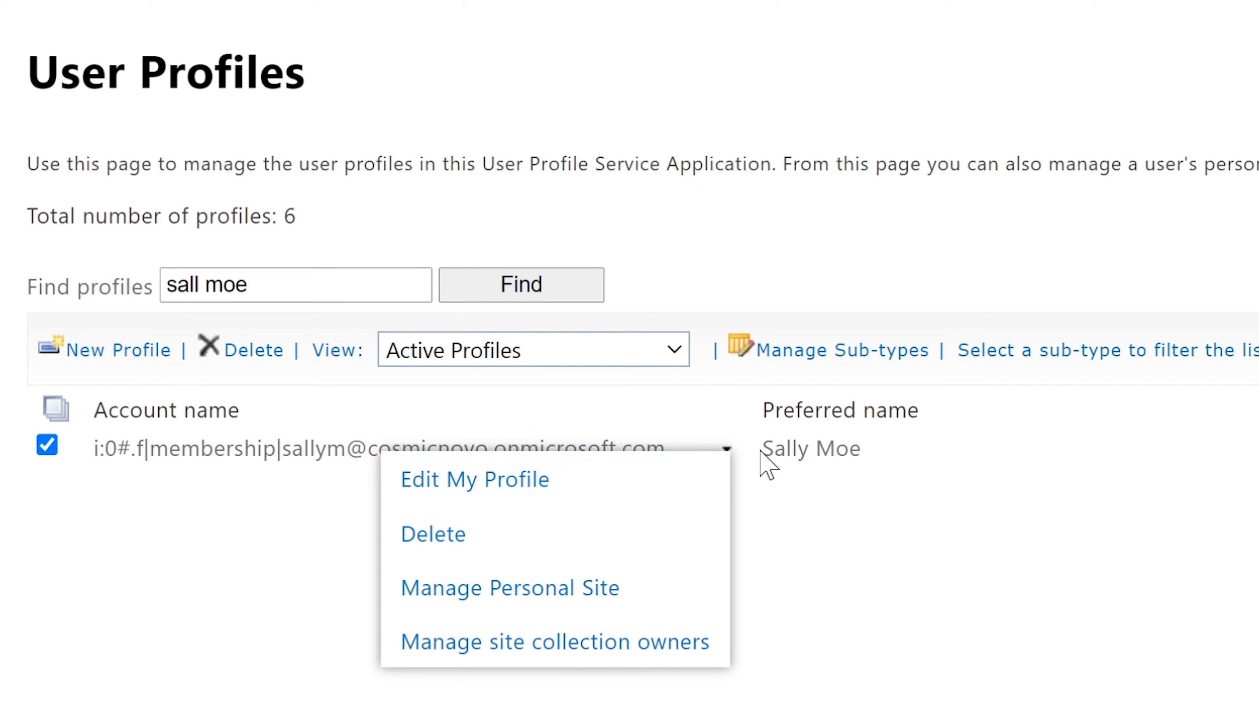
left_click(813, 524)
left_click(726, 449)
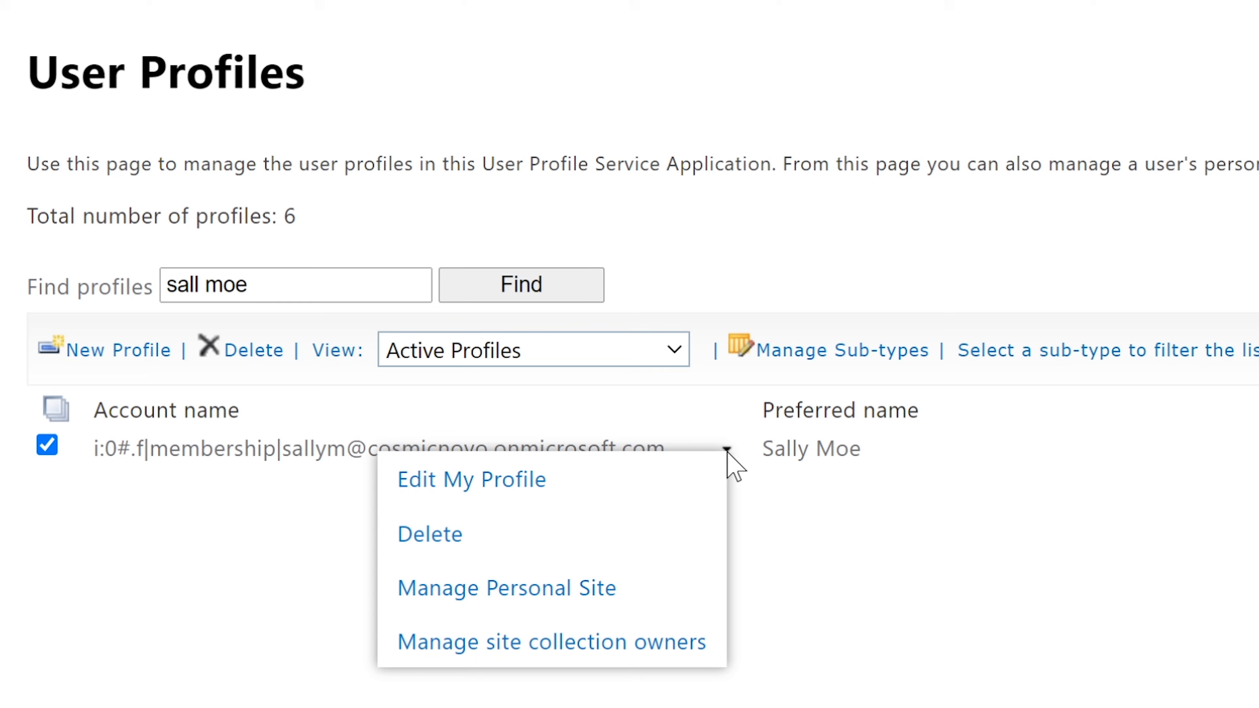
left_click(868, 548)
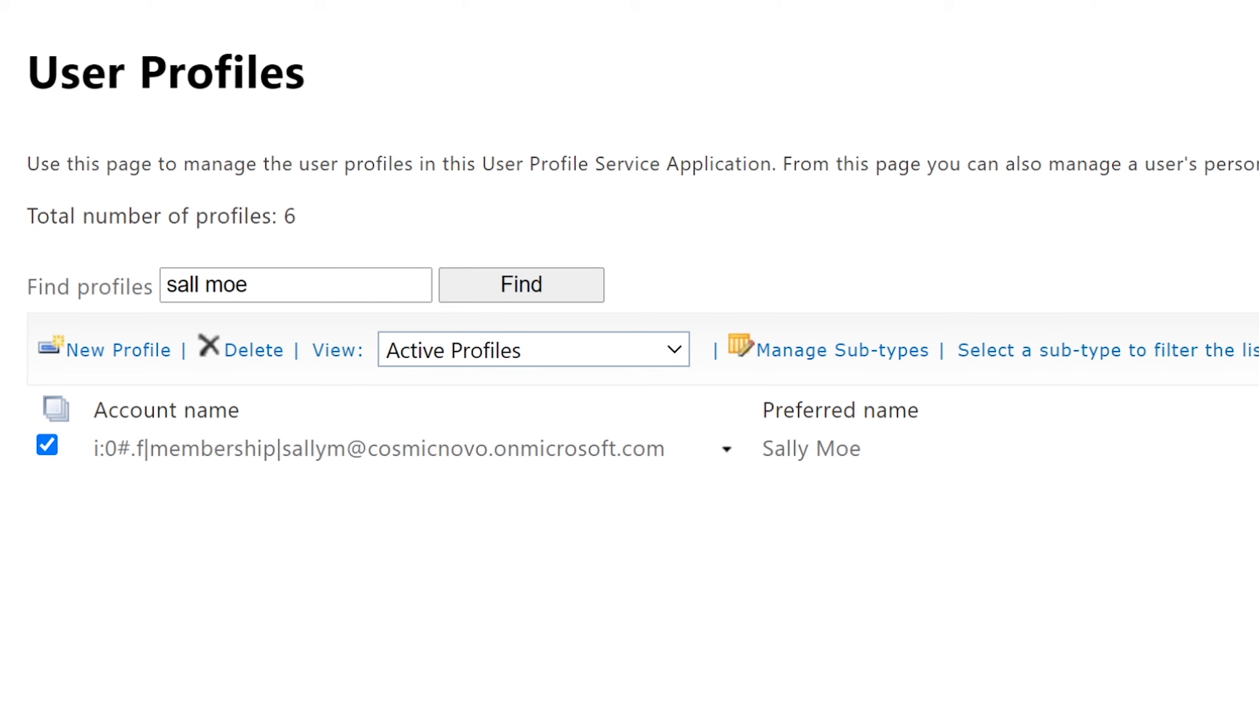
left_click(727, 449)
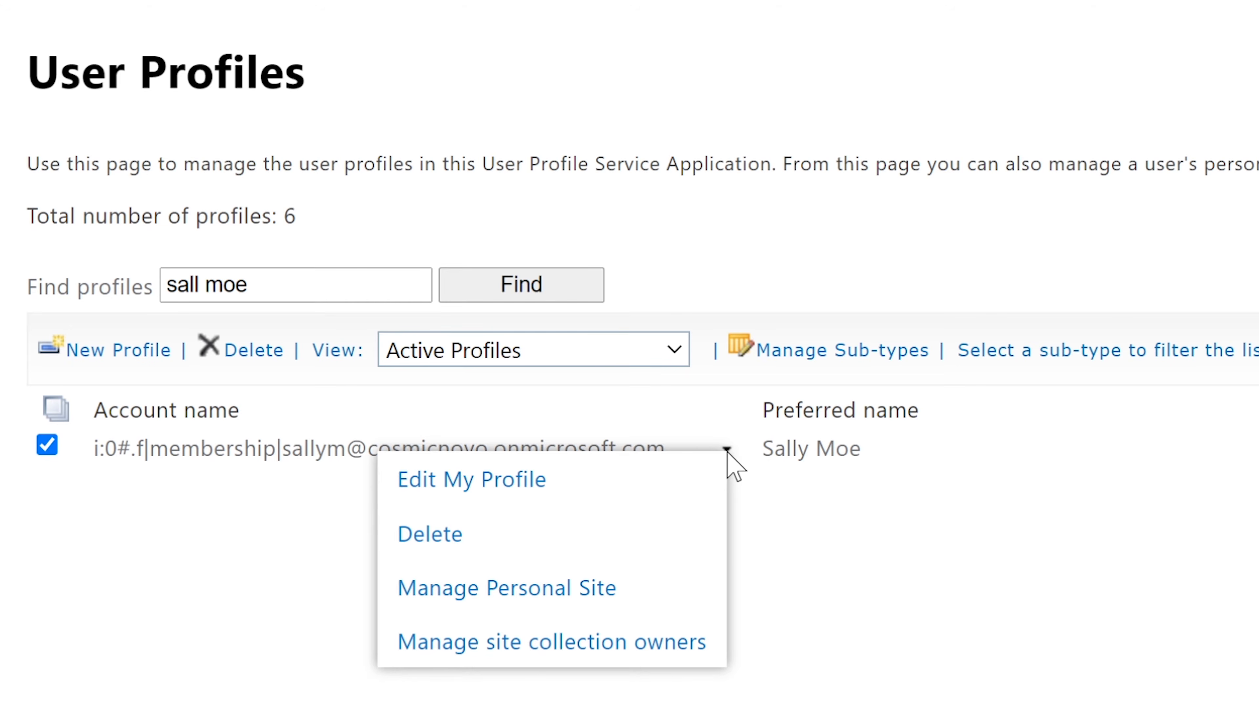
left_click(593, 595)
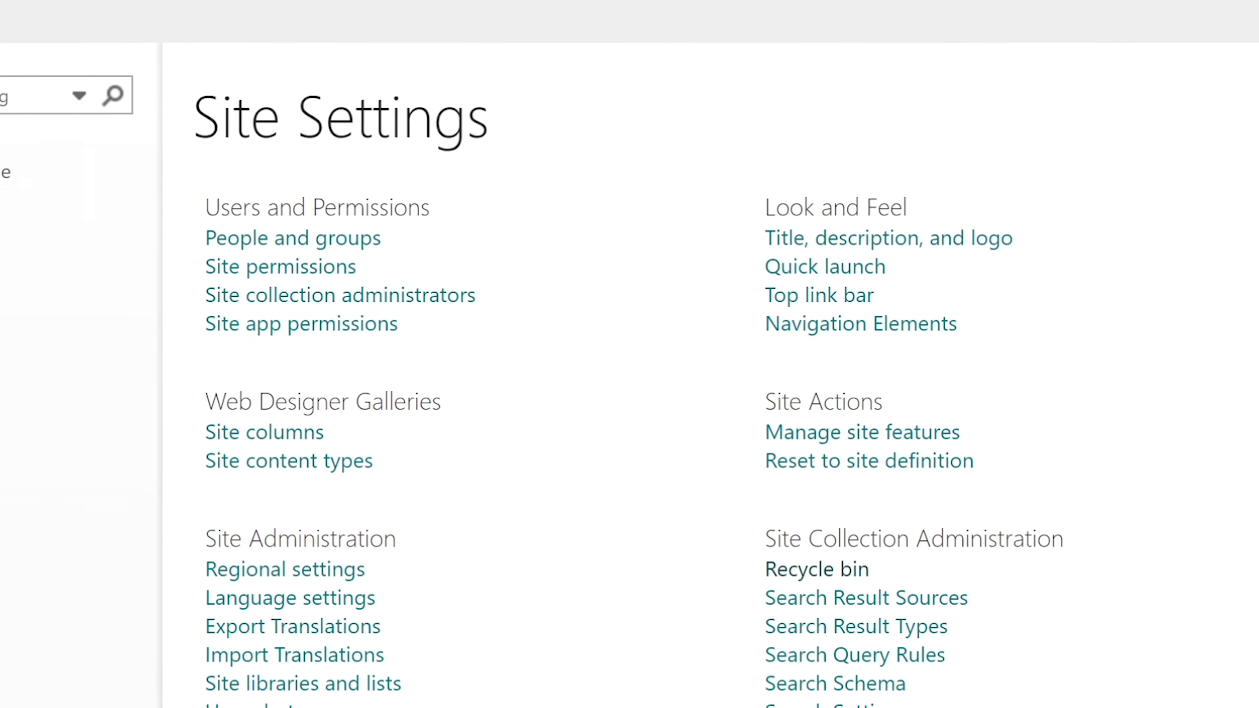
Restore Filewearegoingtodelete.xlsx from the personal site's recycle bin via Site Settings
left_click_drag(928, 620, 986, 619)
left_click_drag(742, 498, 998, 494)
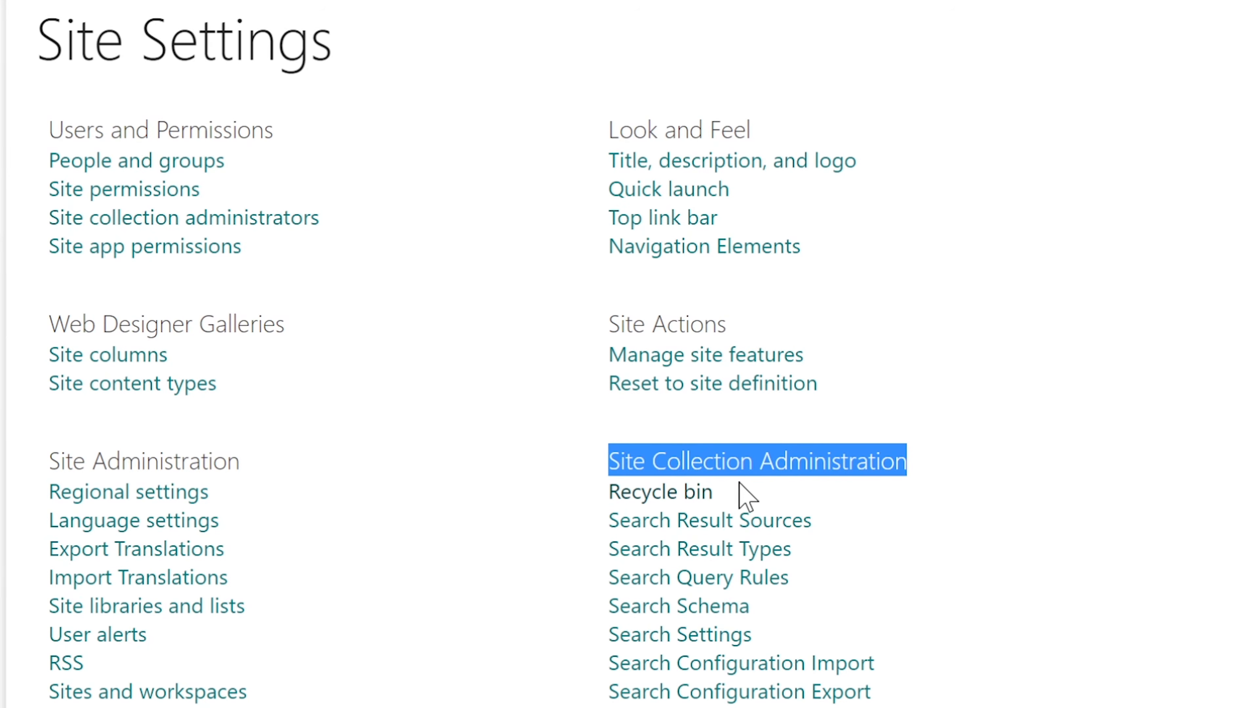
left_click(807, 519)
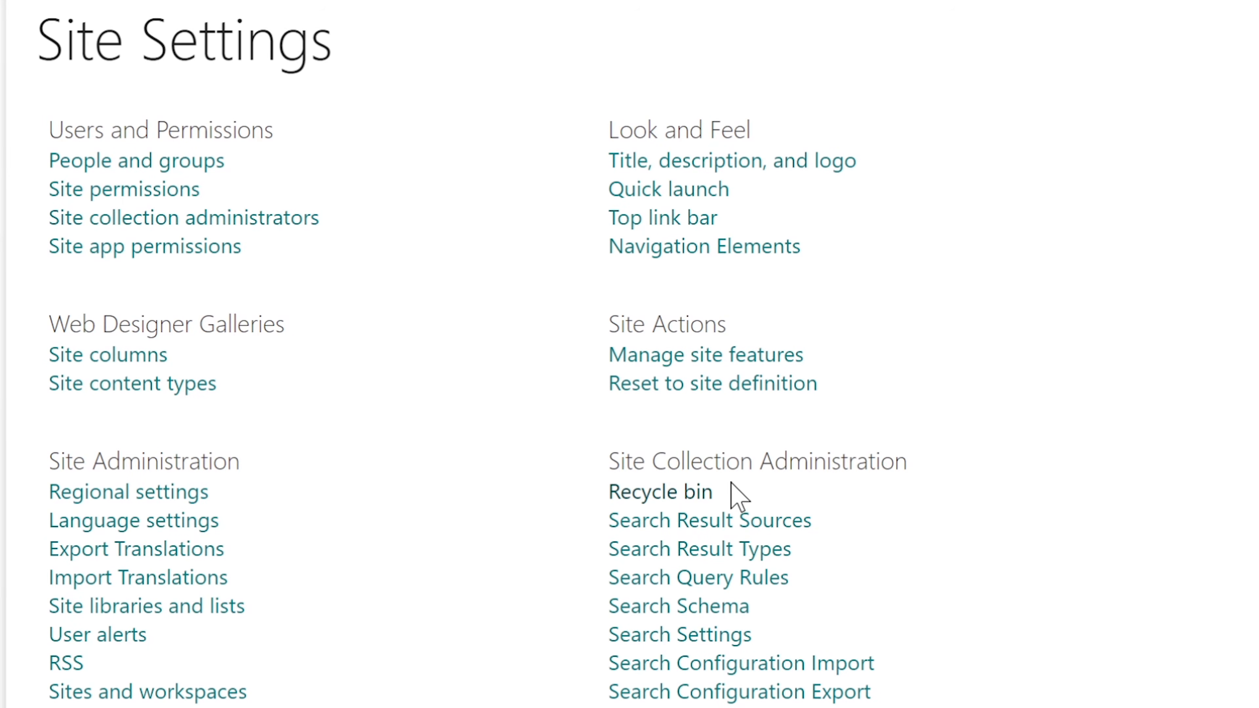
left_click(651, 492)
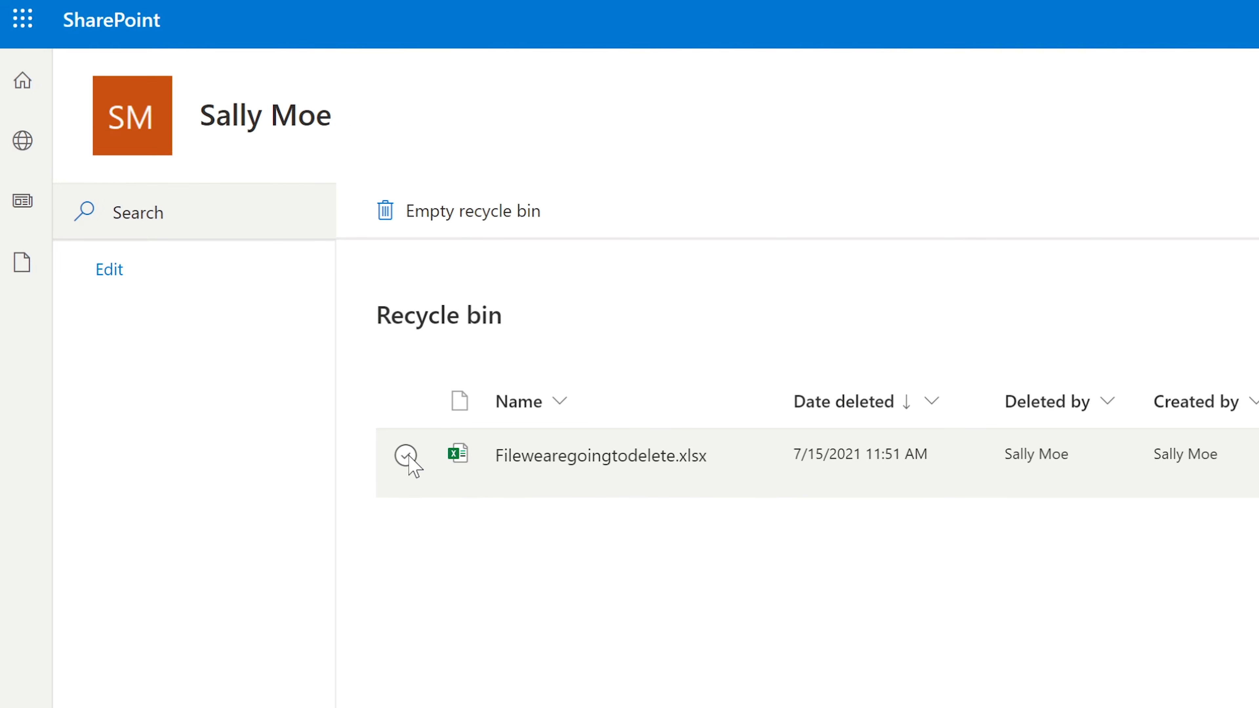
left_click(406, 455)
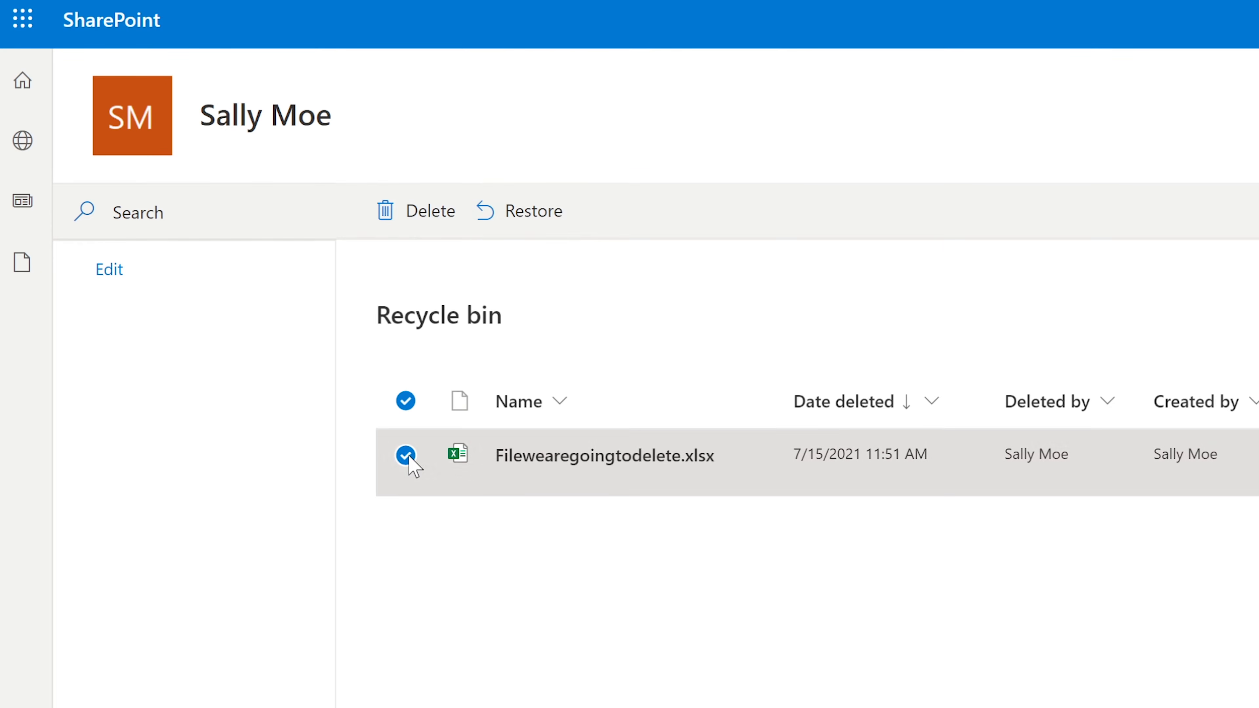
left_click(521, 211)
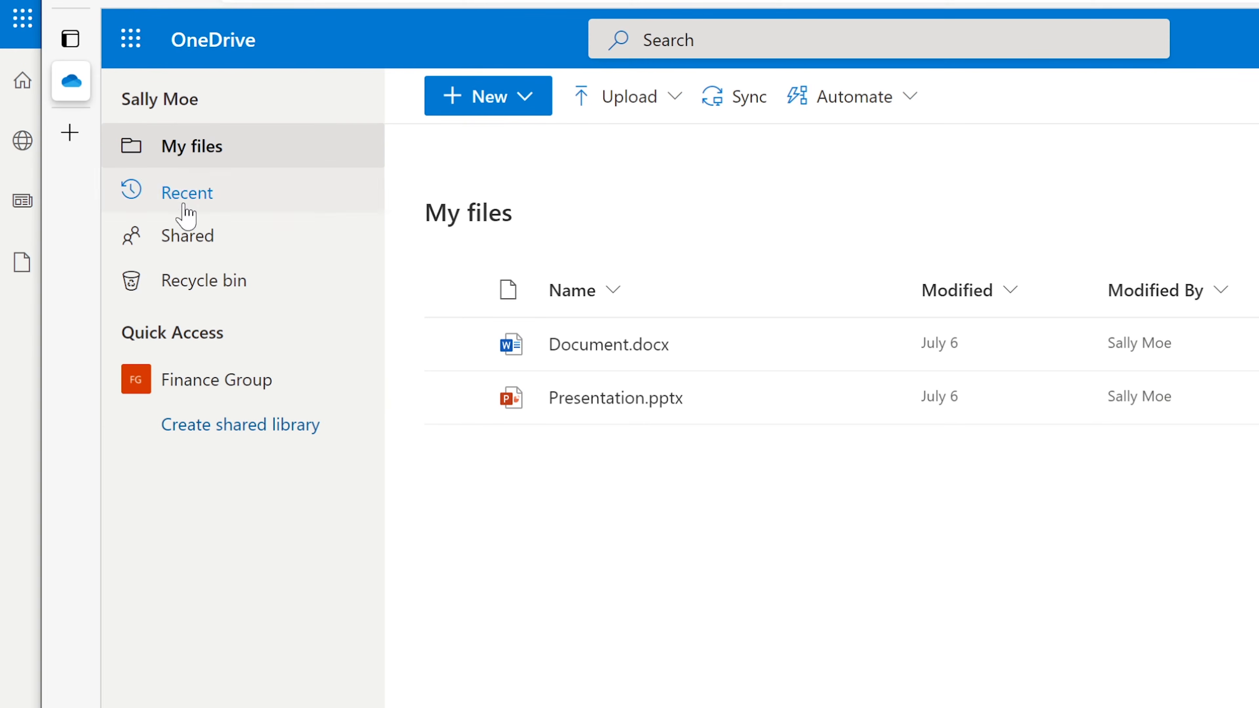
Confirm the recycle bin is empty, then select Filewearegoingtodelete.xlsx in My files
left_click(188, 145)
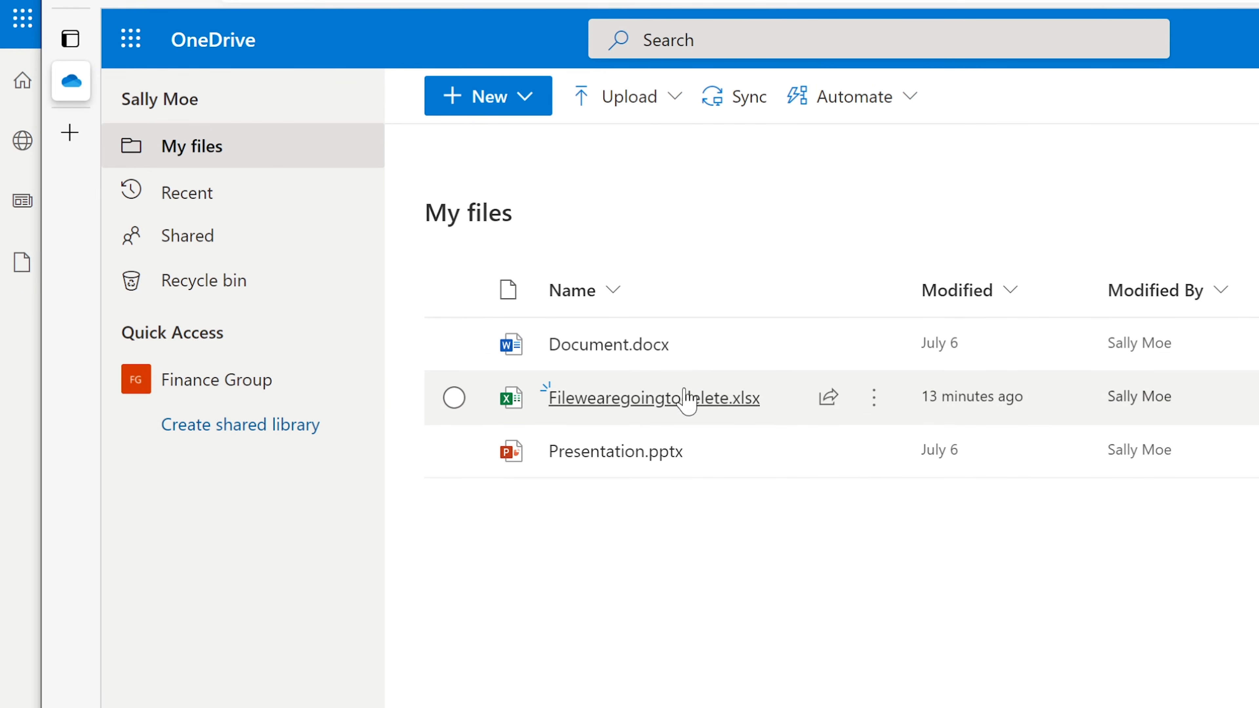
mouse_move(647, 416)
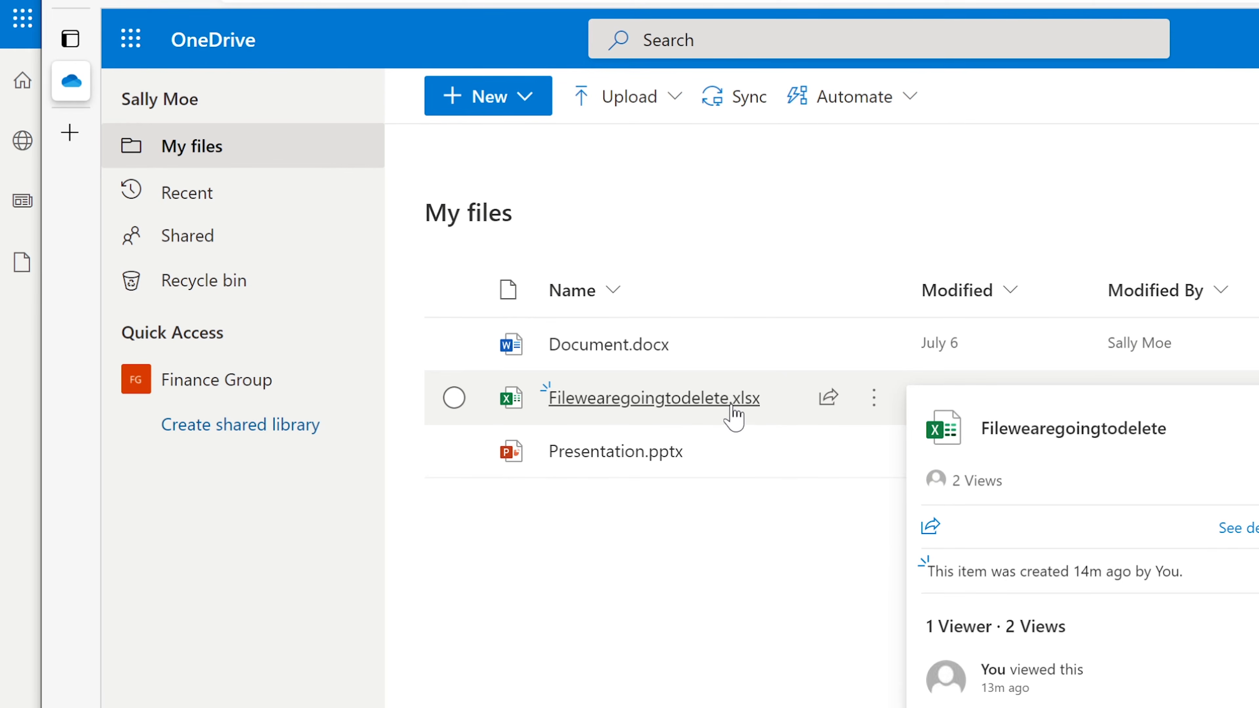
mouse_move(713, 412)
left_click(232, 293)
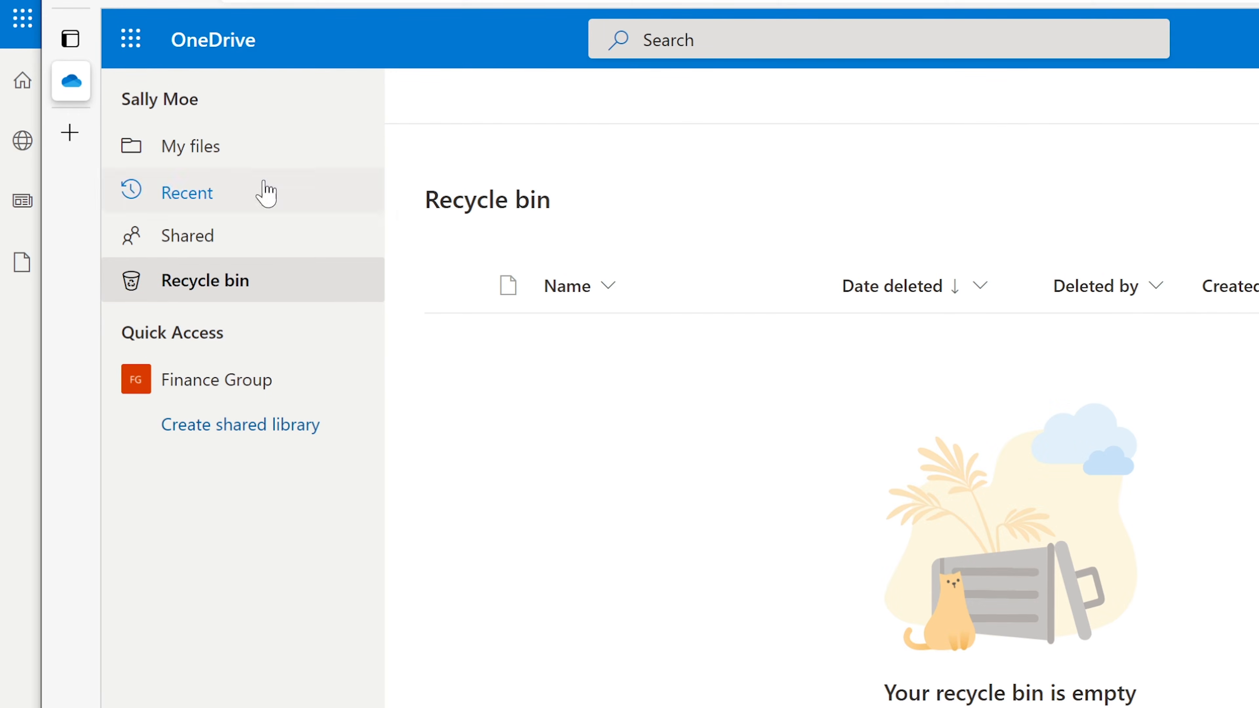
left_click(204, 148)
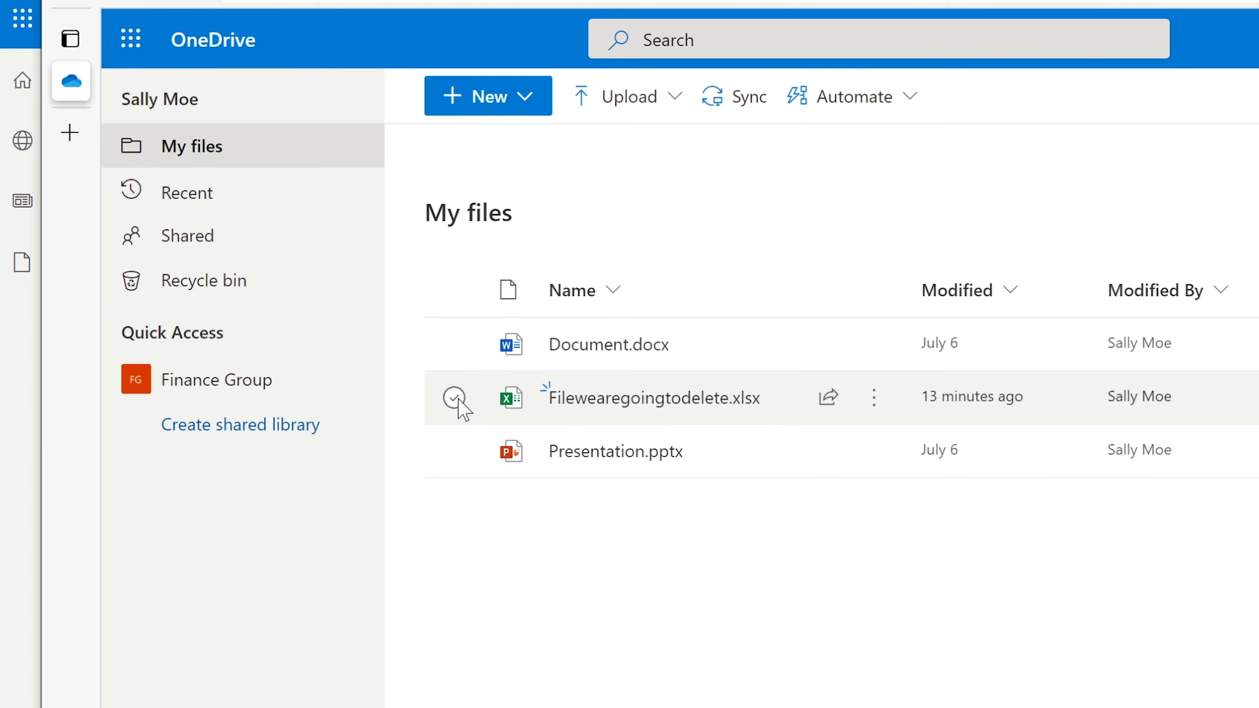
left_click(454, 398)
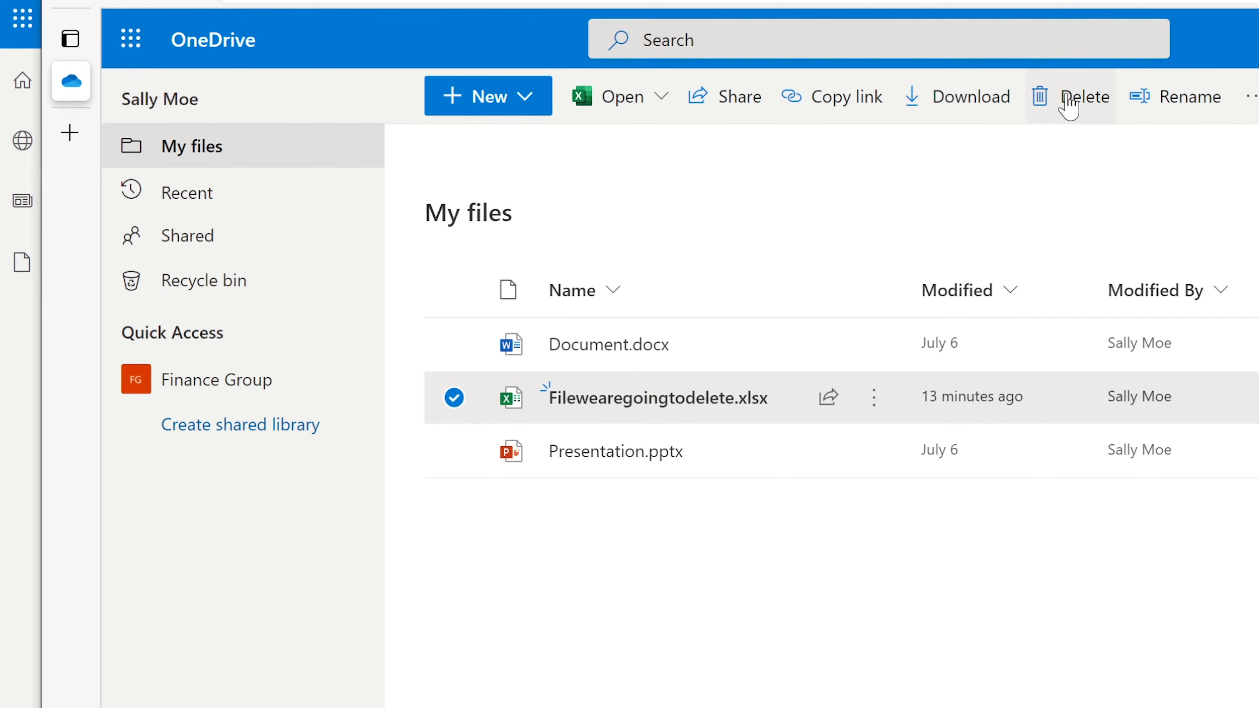
Delete Filewearegoingtodelete.xlsx and check the recycle bin for it
left_click(1070, 102)
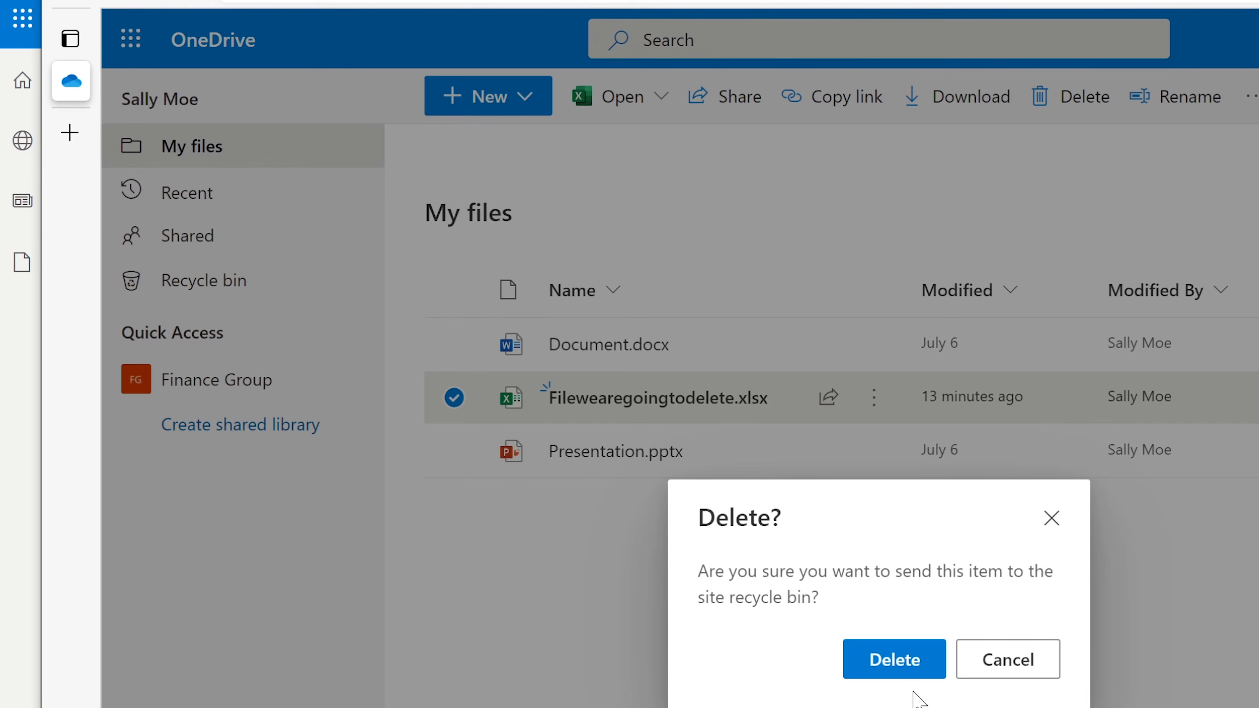
left_click(914, 670)
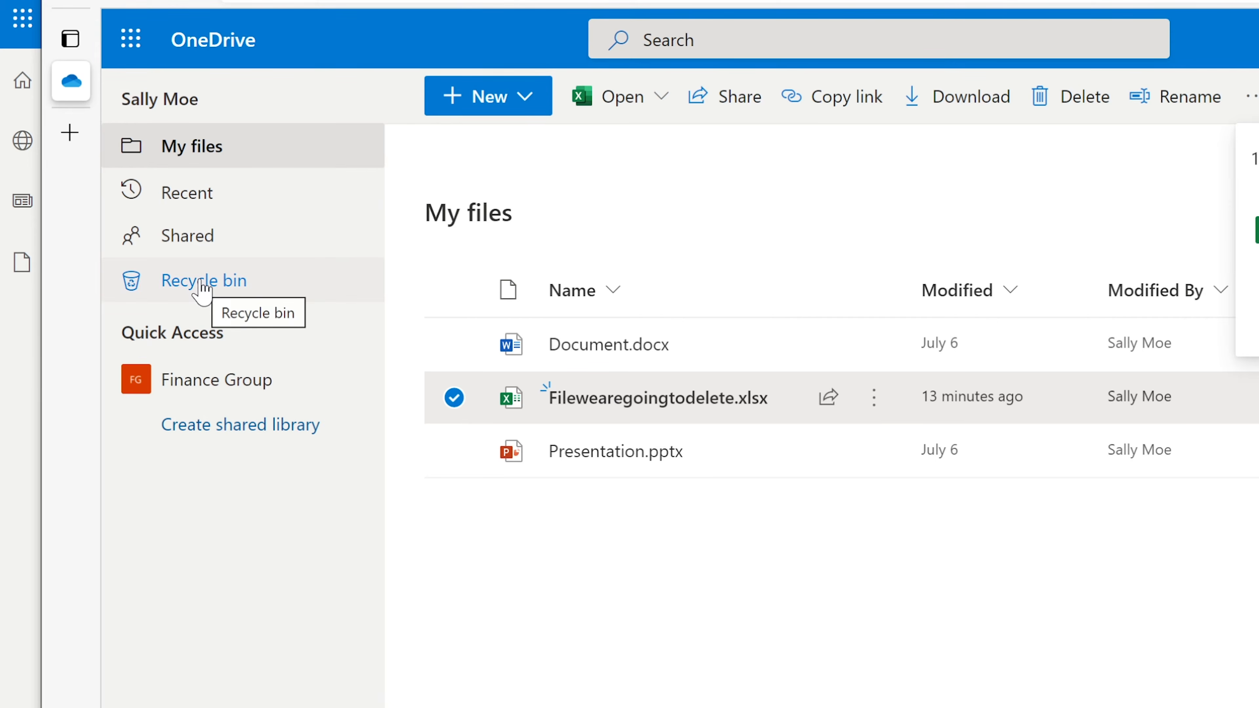
left_click(203, 286)
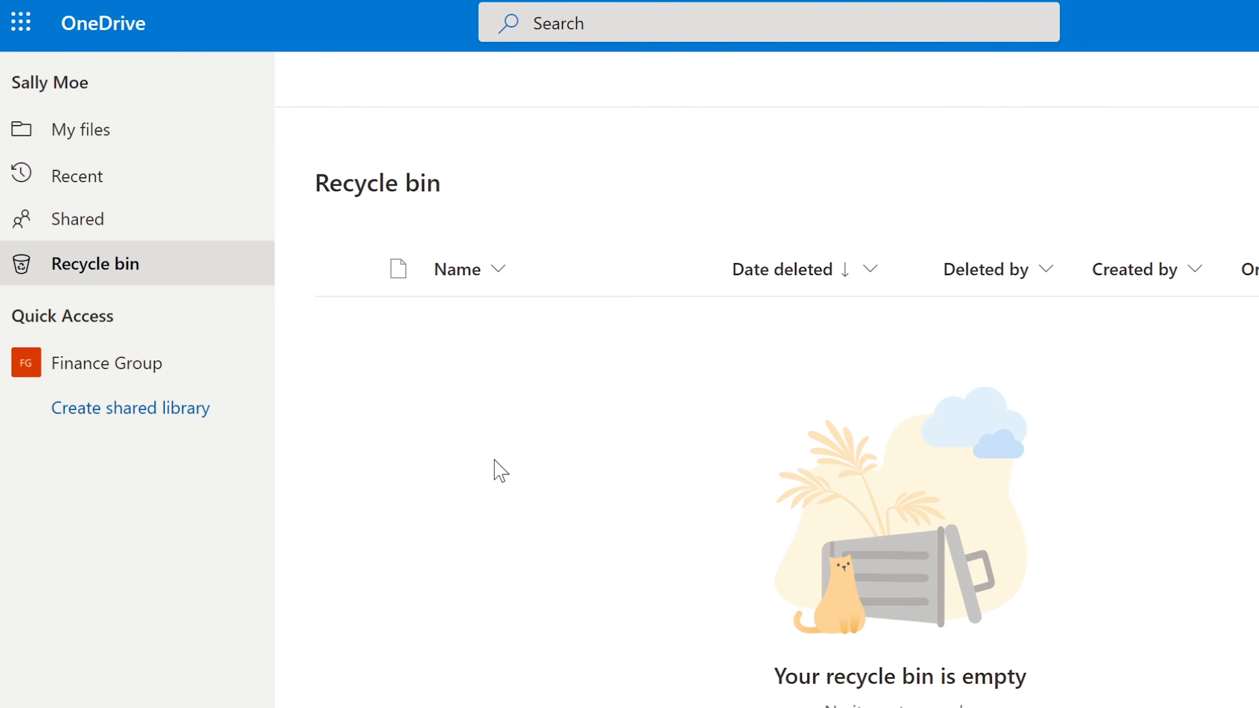
Delete Filewearegoingtodelete.xlsx again past the warning and view it in the recycle bin
left_click(136, 127)
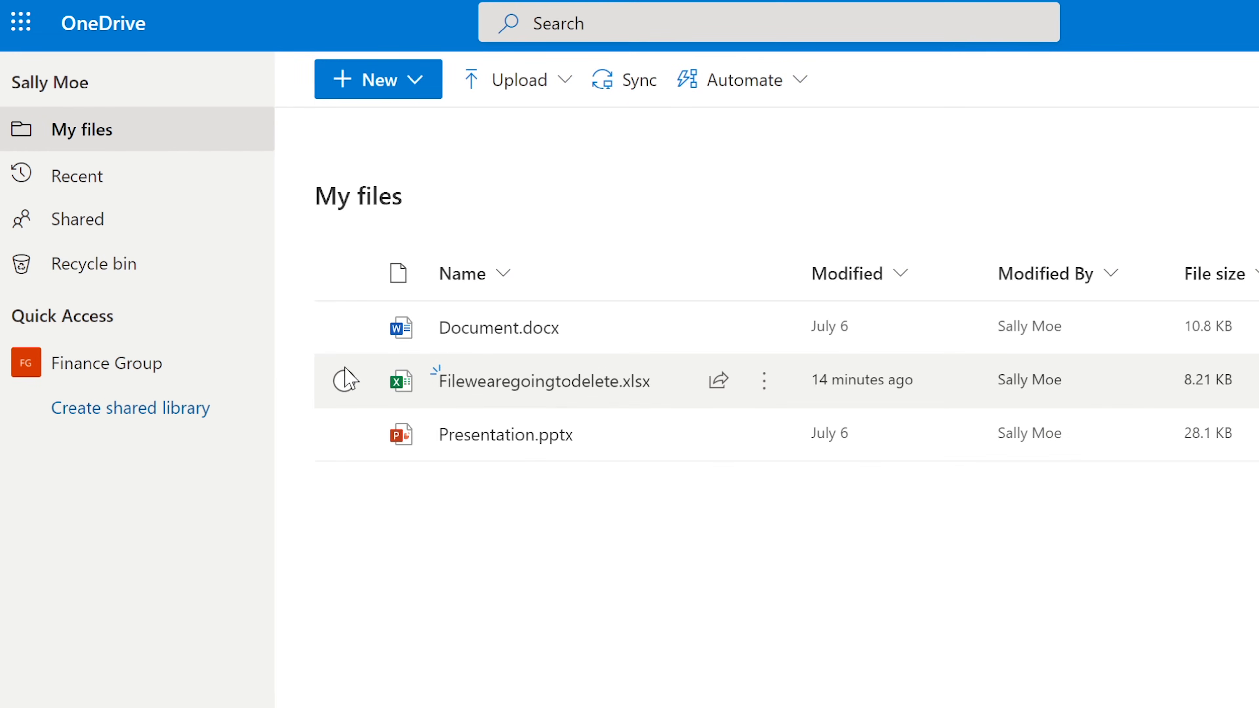
left_click(343, 381)
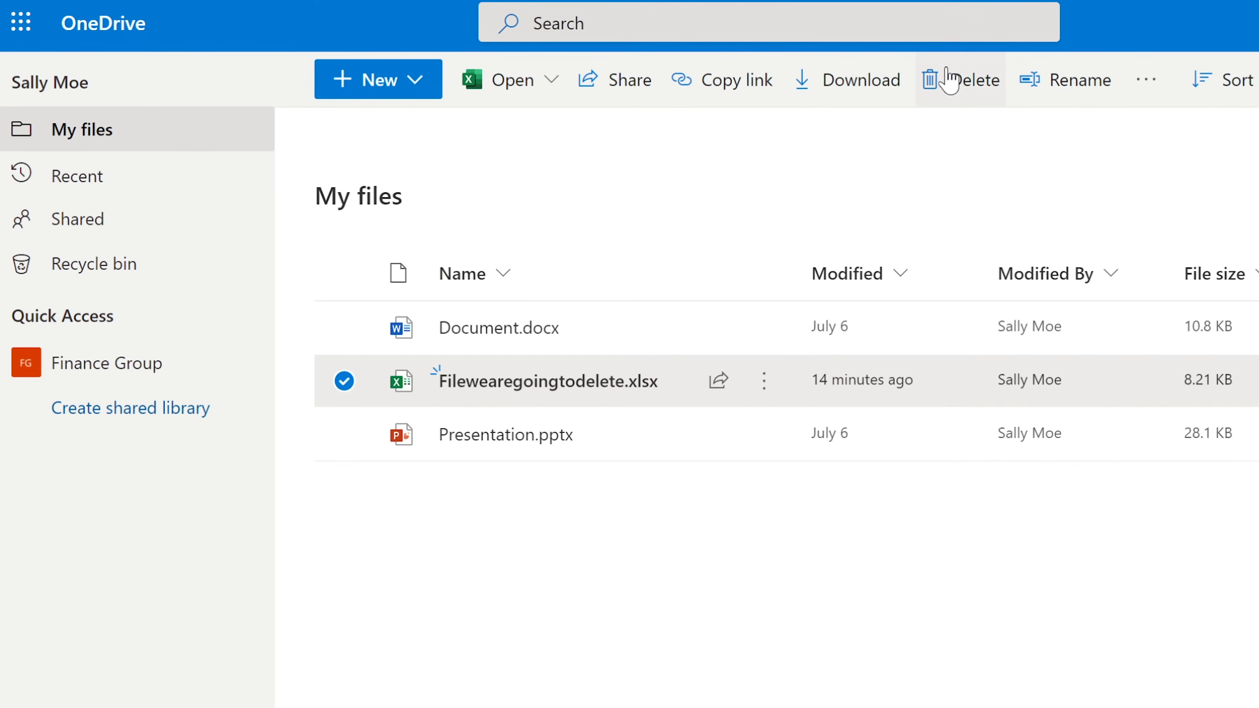
left_click(949, 79)
left_click(788, 643)
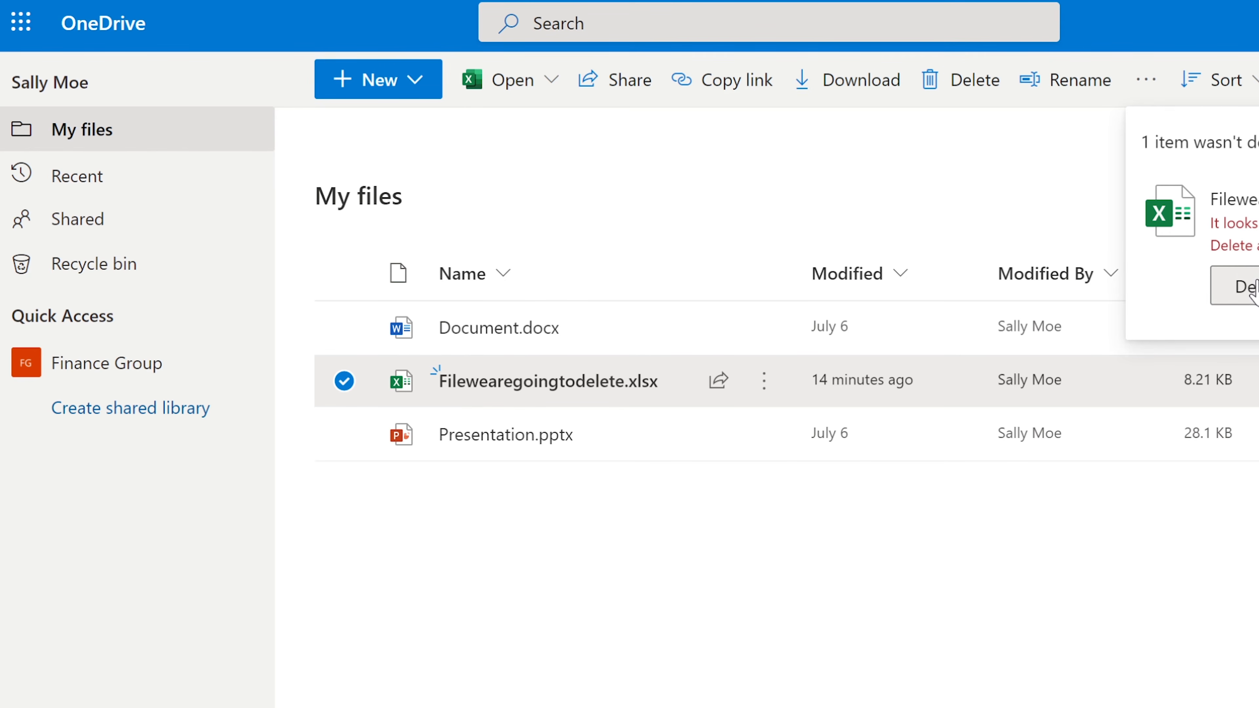
left_click(1249, 288)
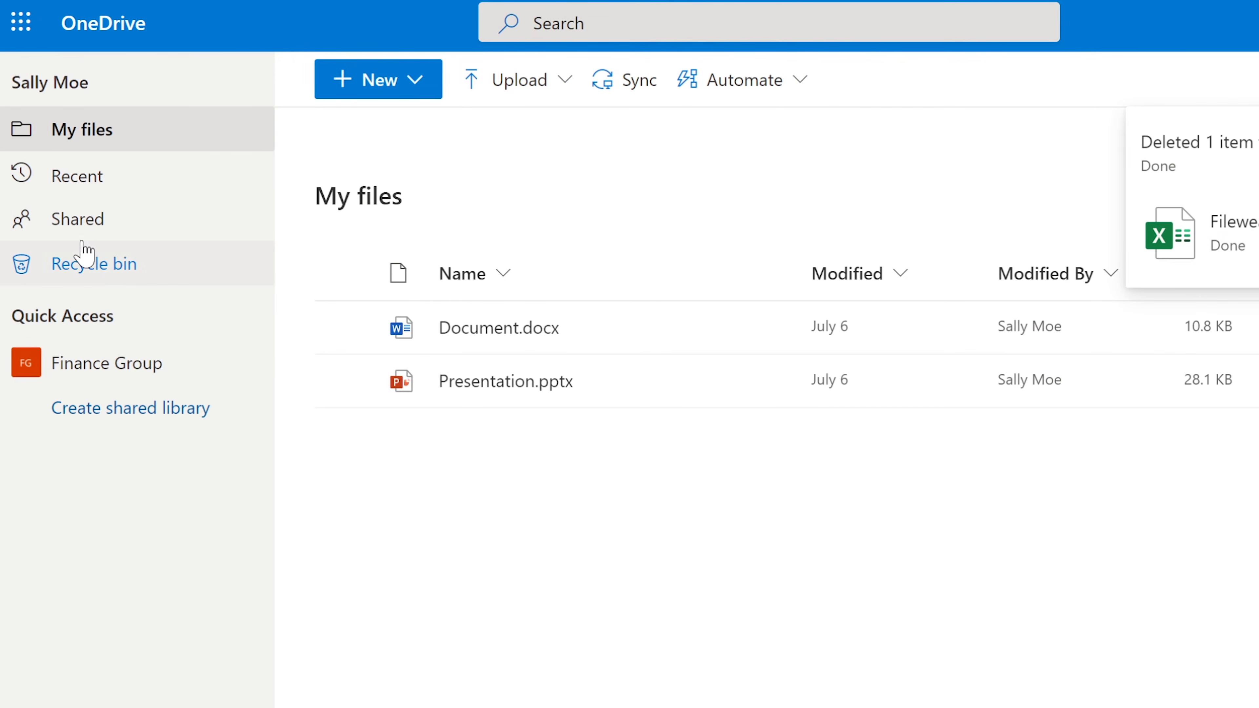
left_click(99, 262)
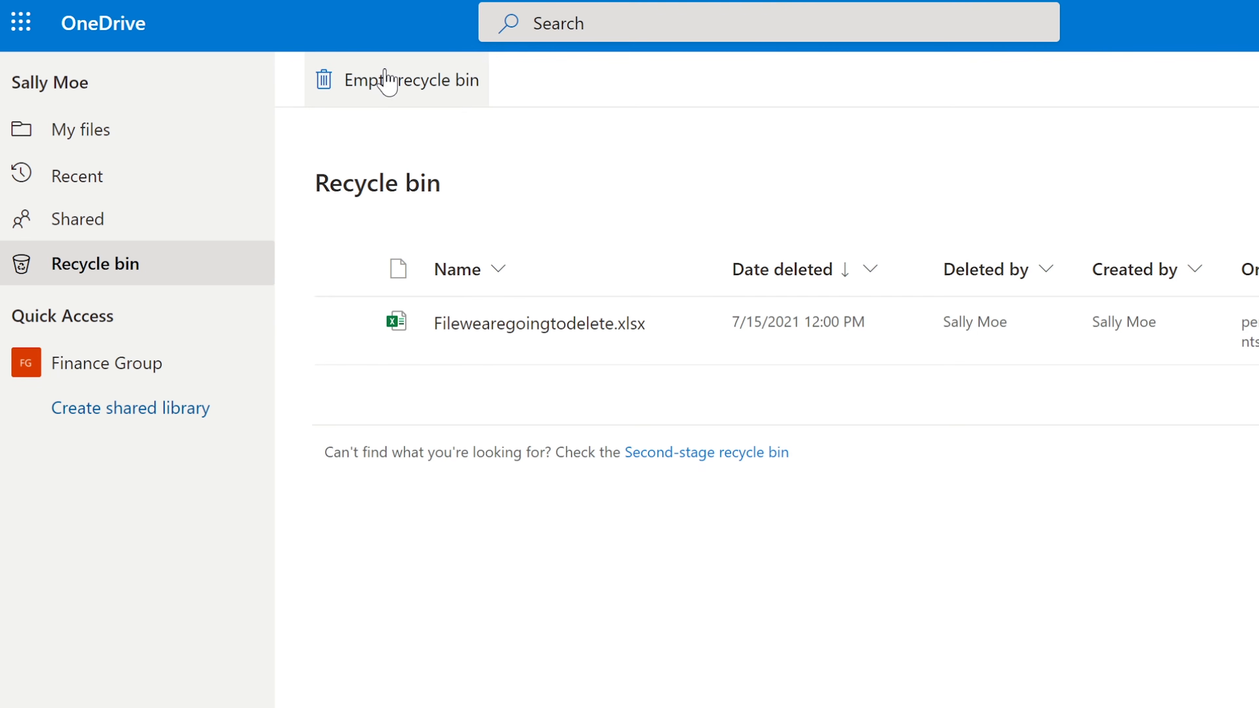
Empty the OneDrive recycle bin, confirming with Yes
left_click(380, 86)
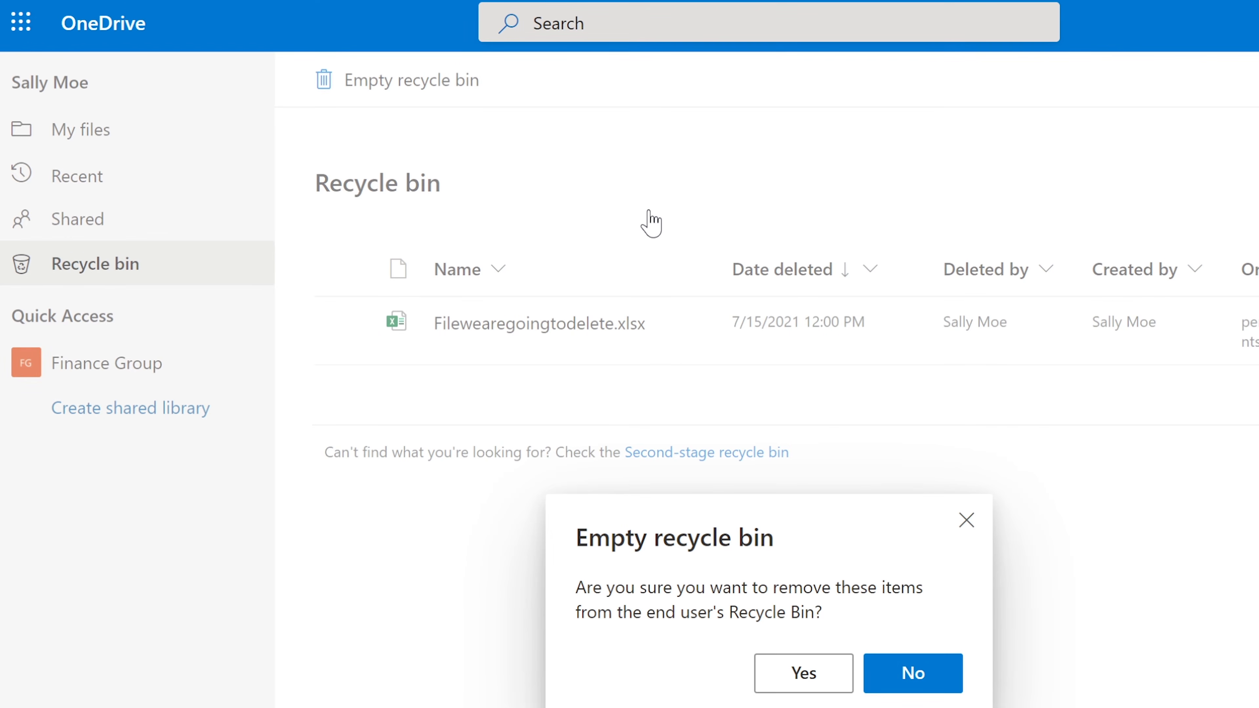
left_click(799, 673)
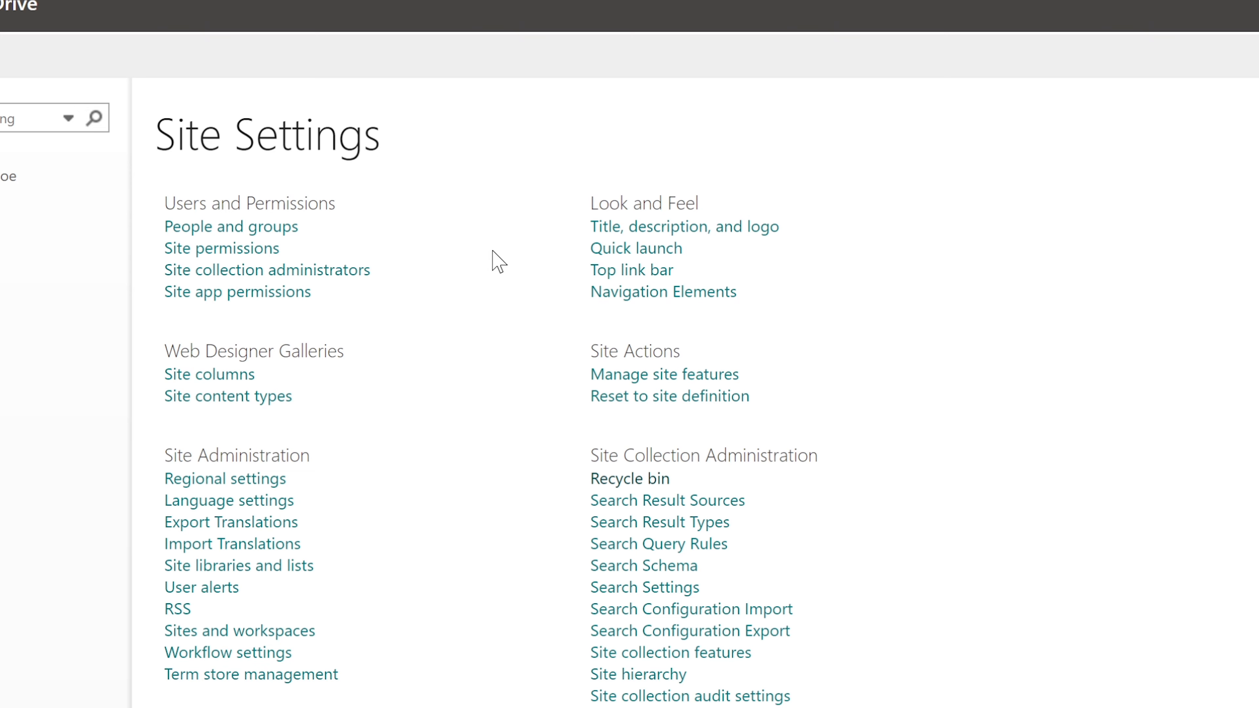
Open the second-stage recycle bin and select Filewearegoingtodelete.xlsx
left_click(634, 480)
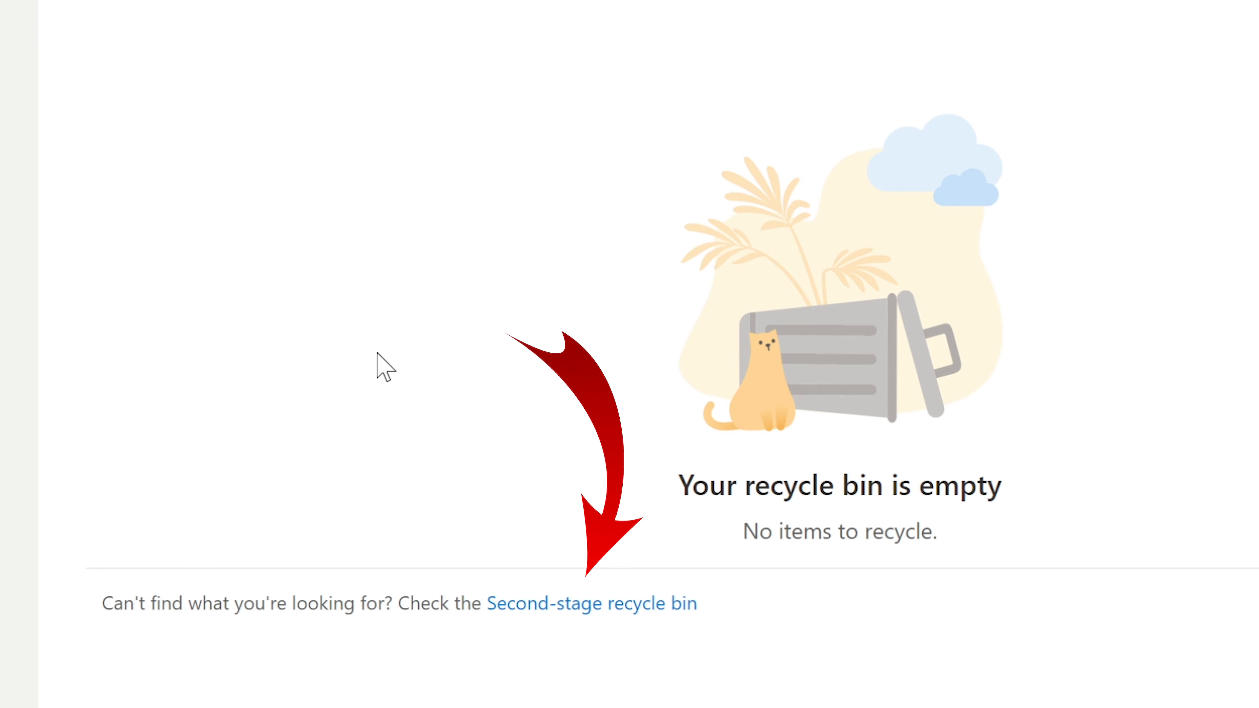
left_click(565, 612)
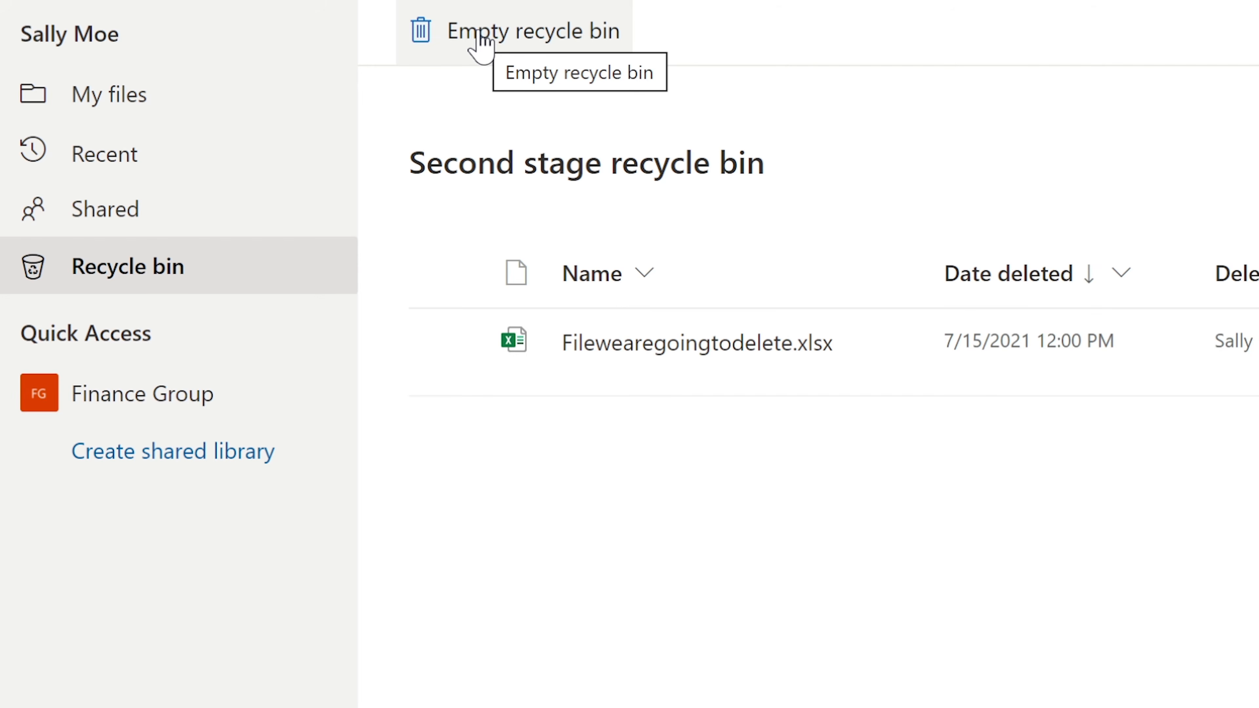
left_click(481, 47)
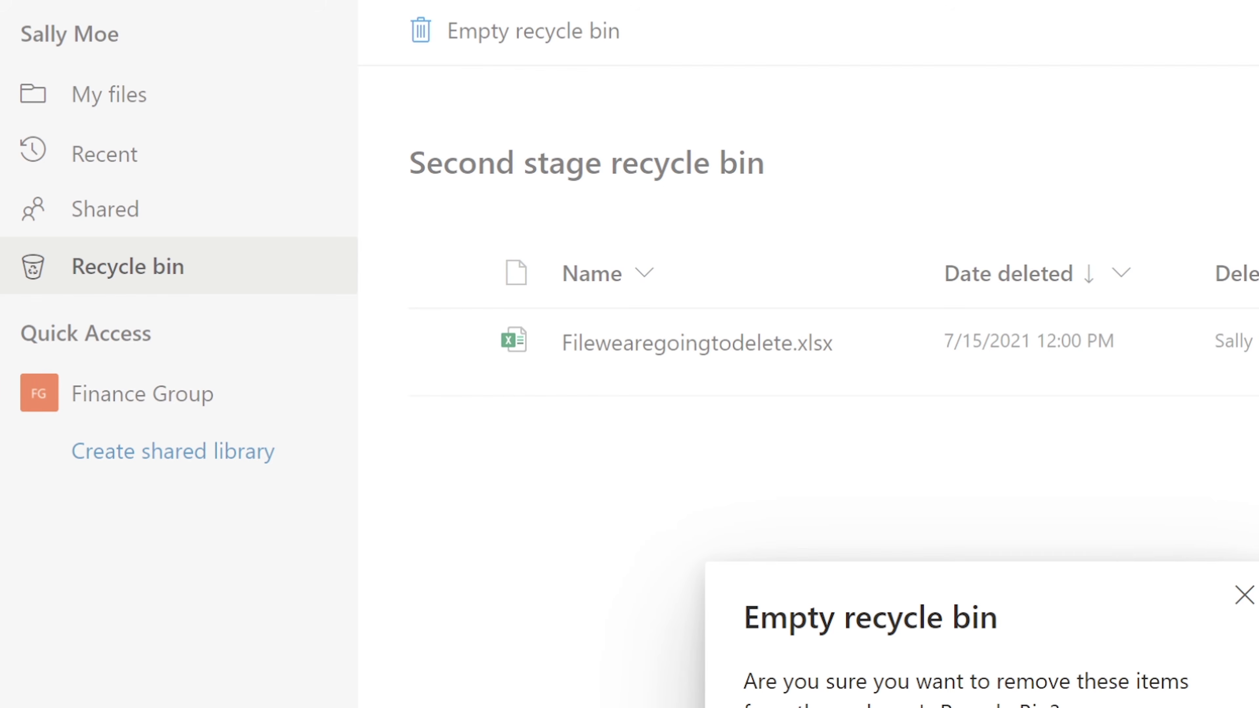
left_click(469, 350)
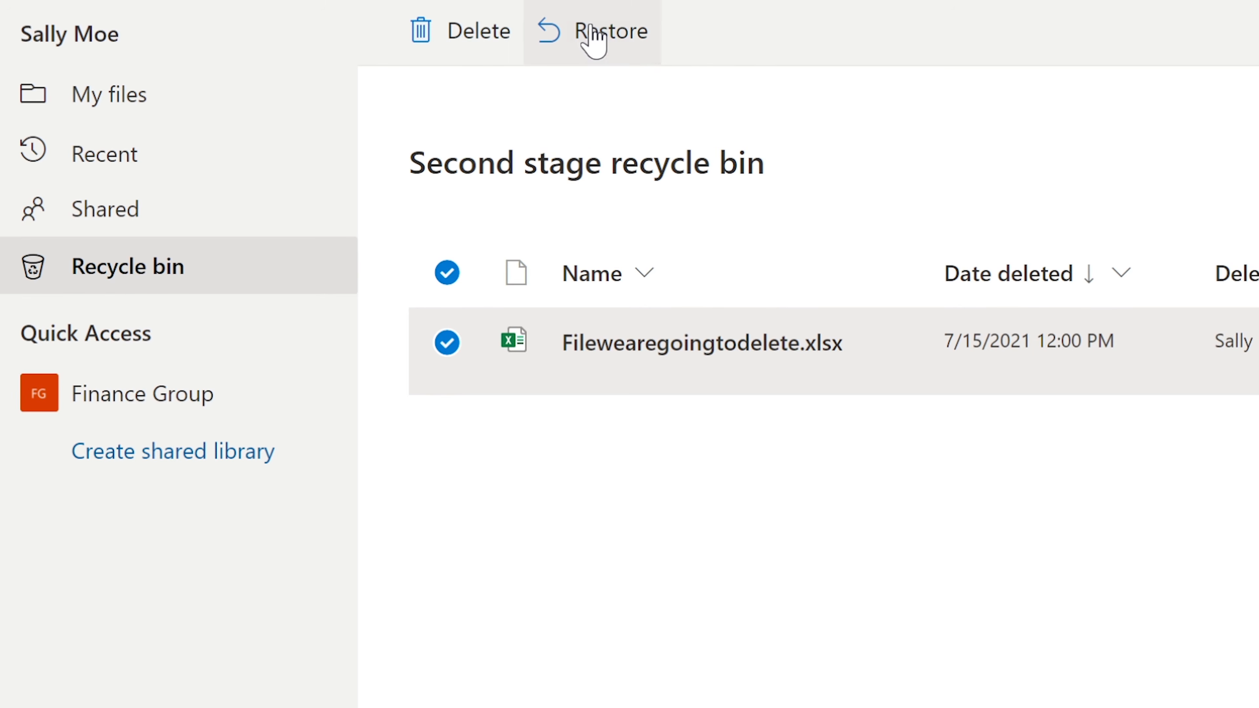
Restore Filewearegoingtodelete.xlsx from the second-stage bin and return to the recycle bin
left_click(593, 40)
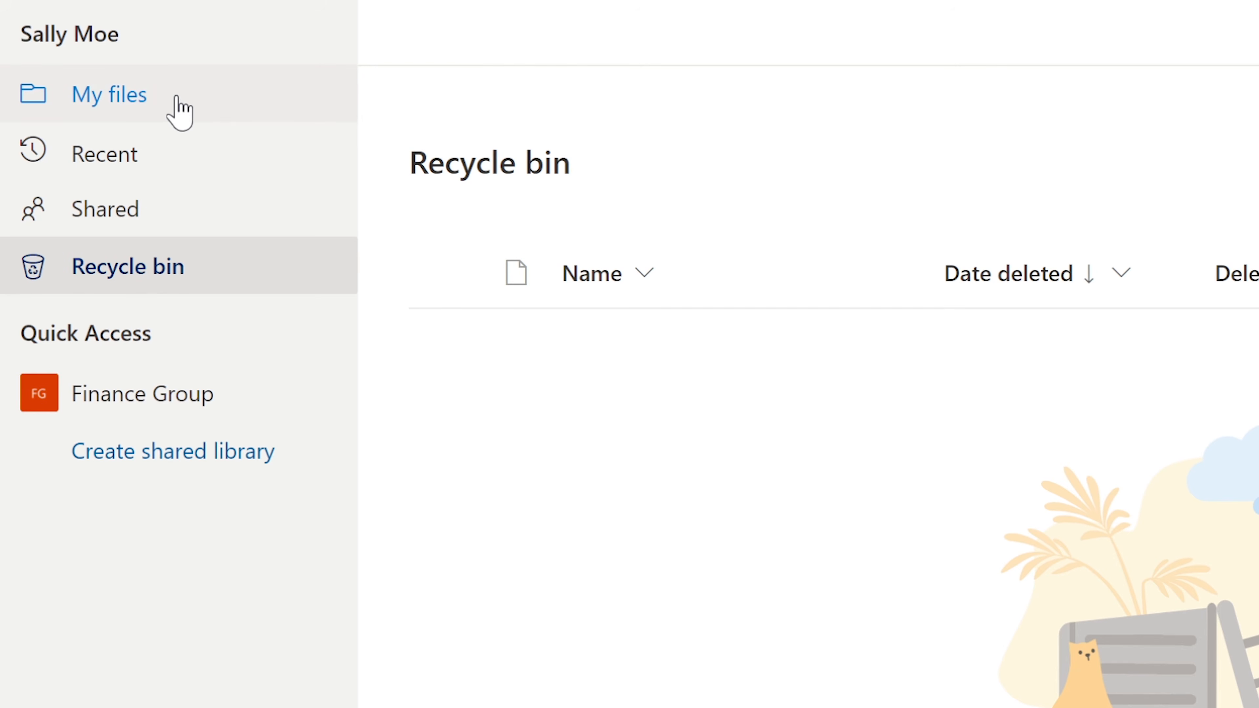
left_click(754, 707)
left_click(130, 271)
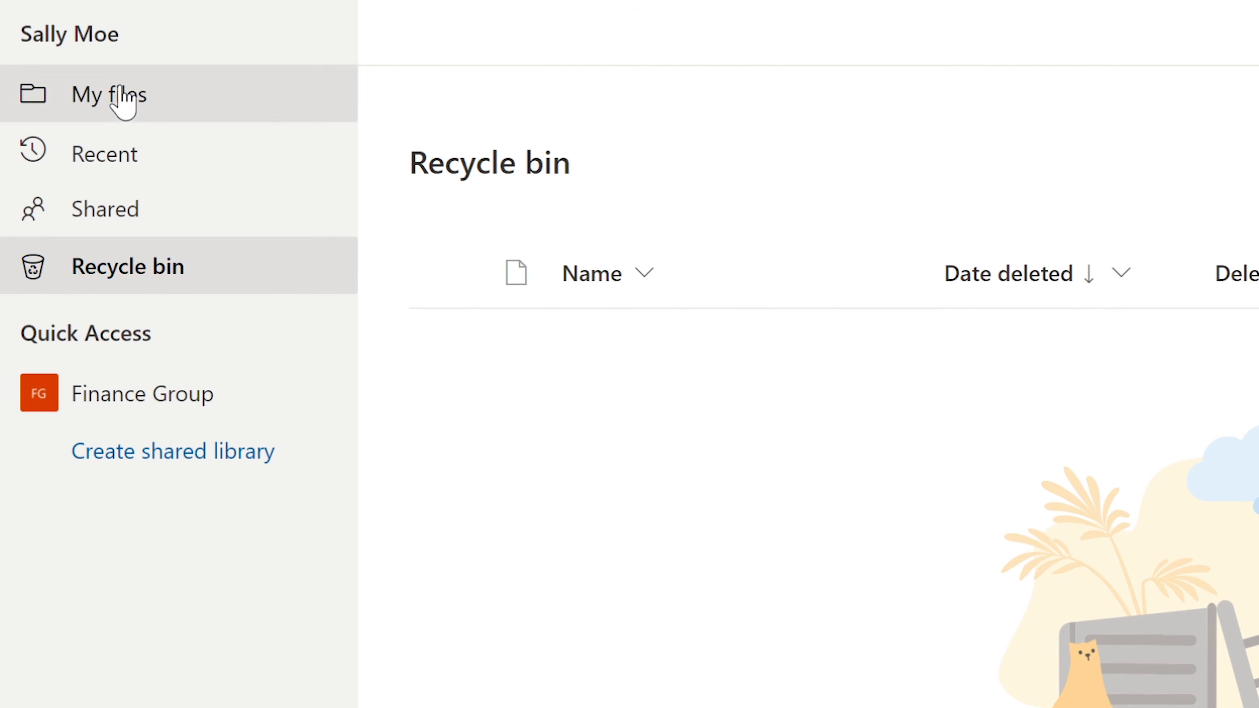
Check My files lists Filewearegoingtodelete.xlsx beside Document.docx and Presentation.pptx
left_click(121, 101)
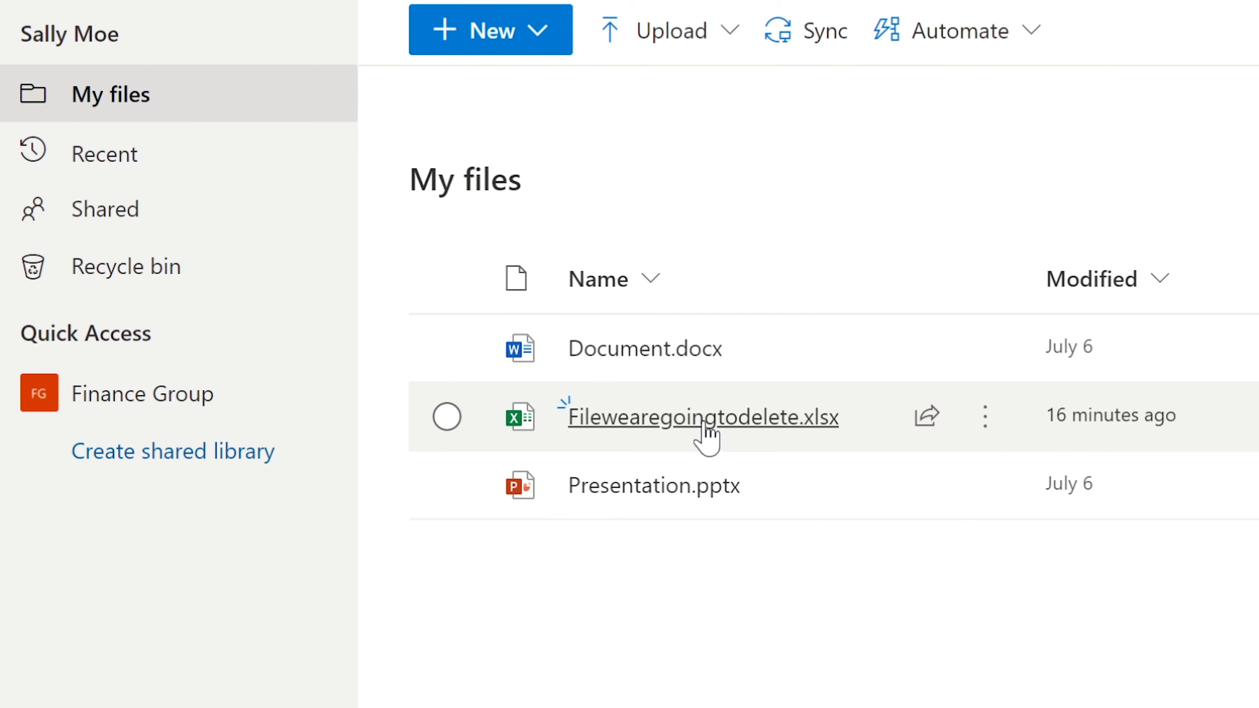
mouse_move(704, 432)
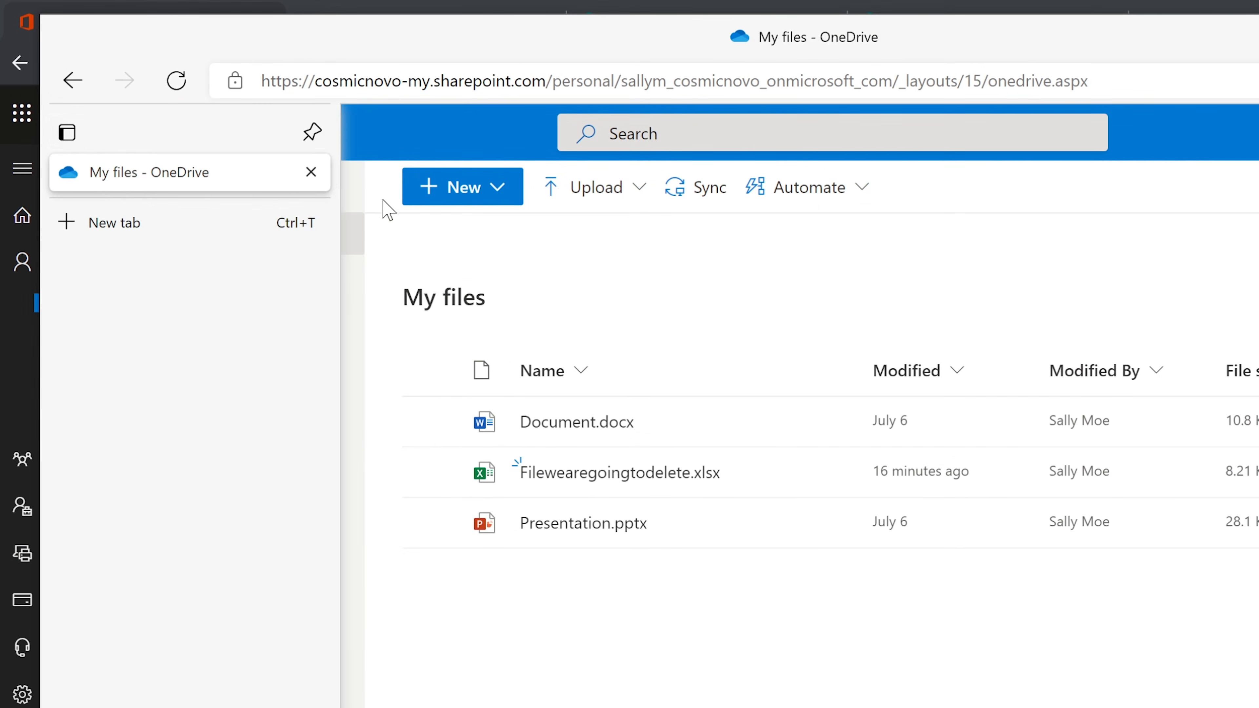
Switch to SharePoint from the app launcher and open the Finance Group site
left_click(125, 134)
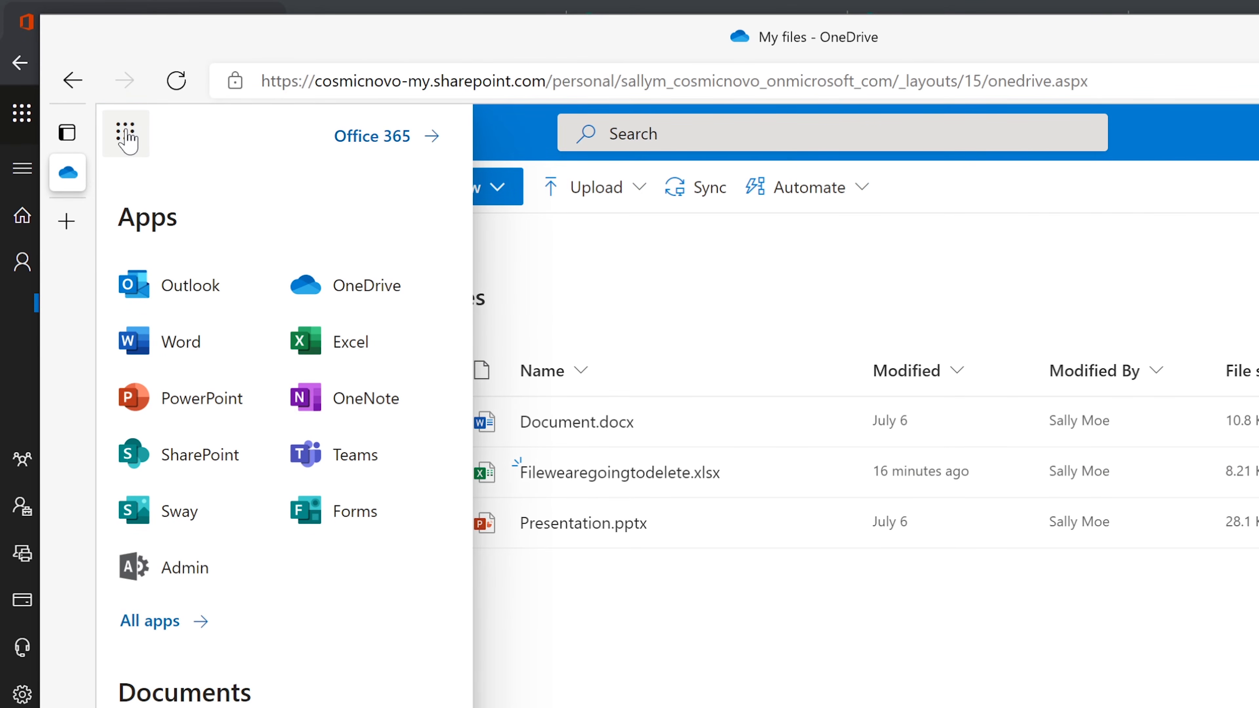
left_click(202, 462)
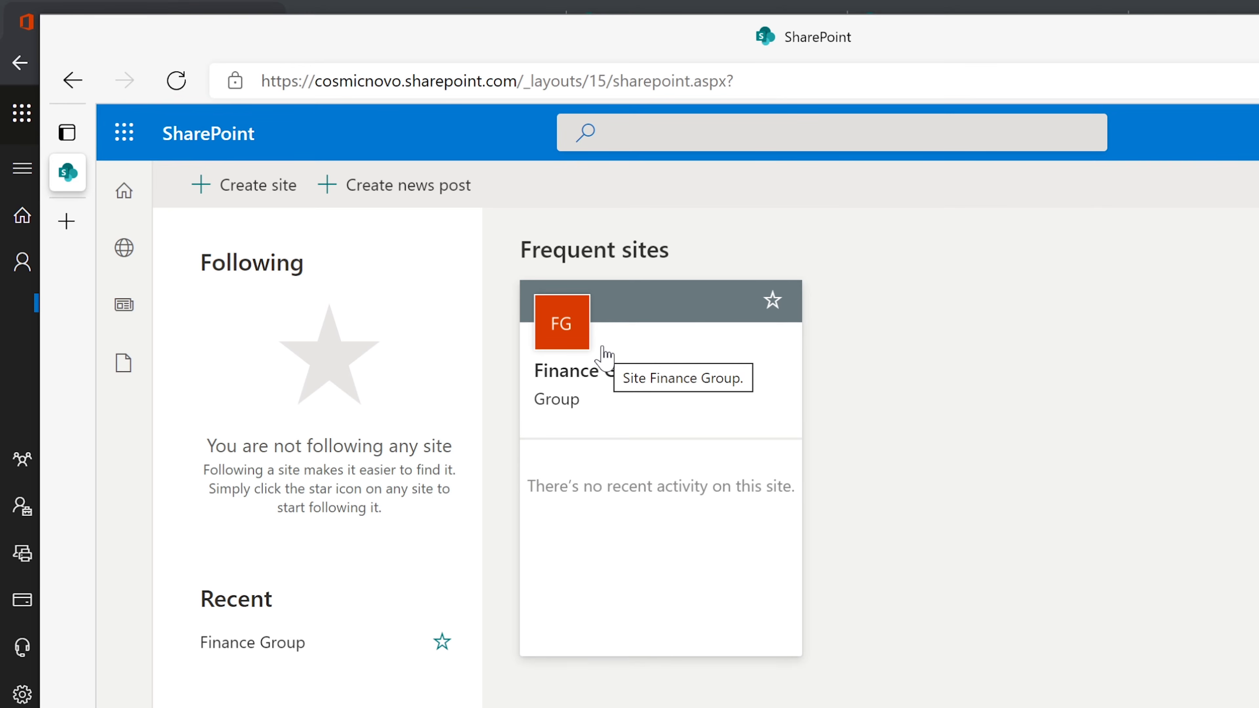
left_click(599, 369)
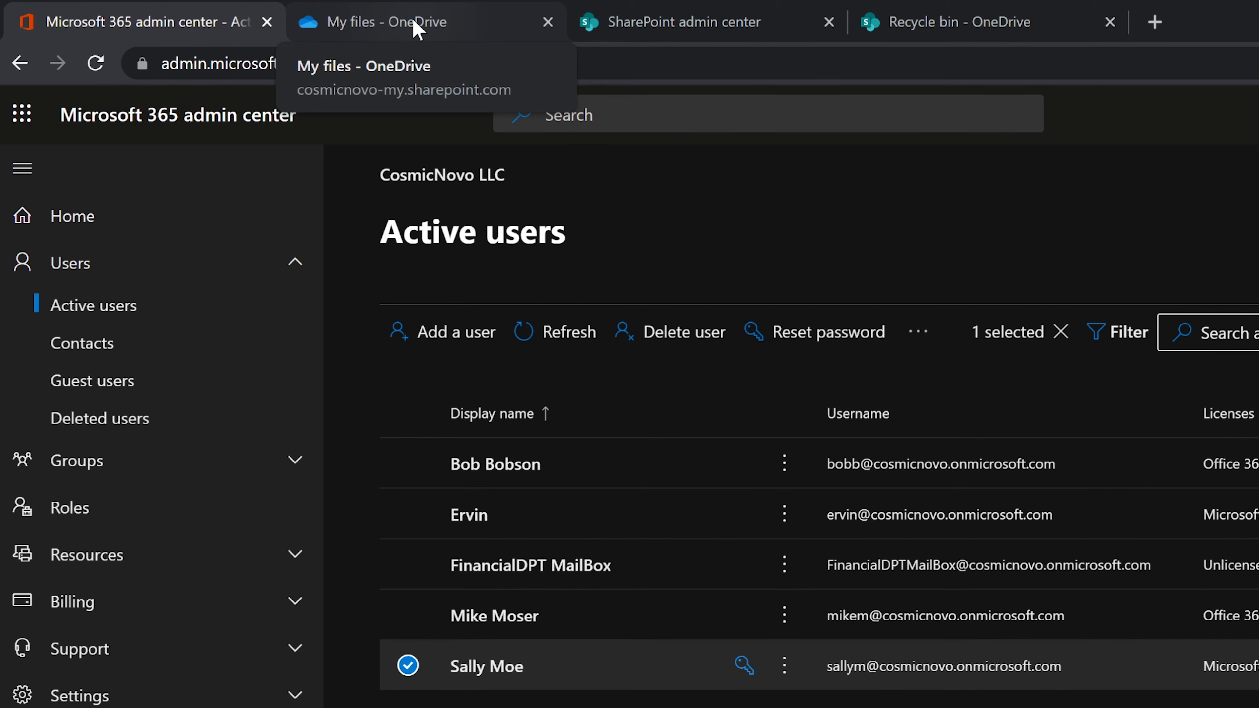
Close the SharePoint admin center, recycle bin and My files tabs, then collapse Users
left_click(723, 33)
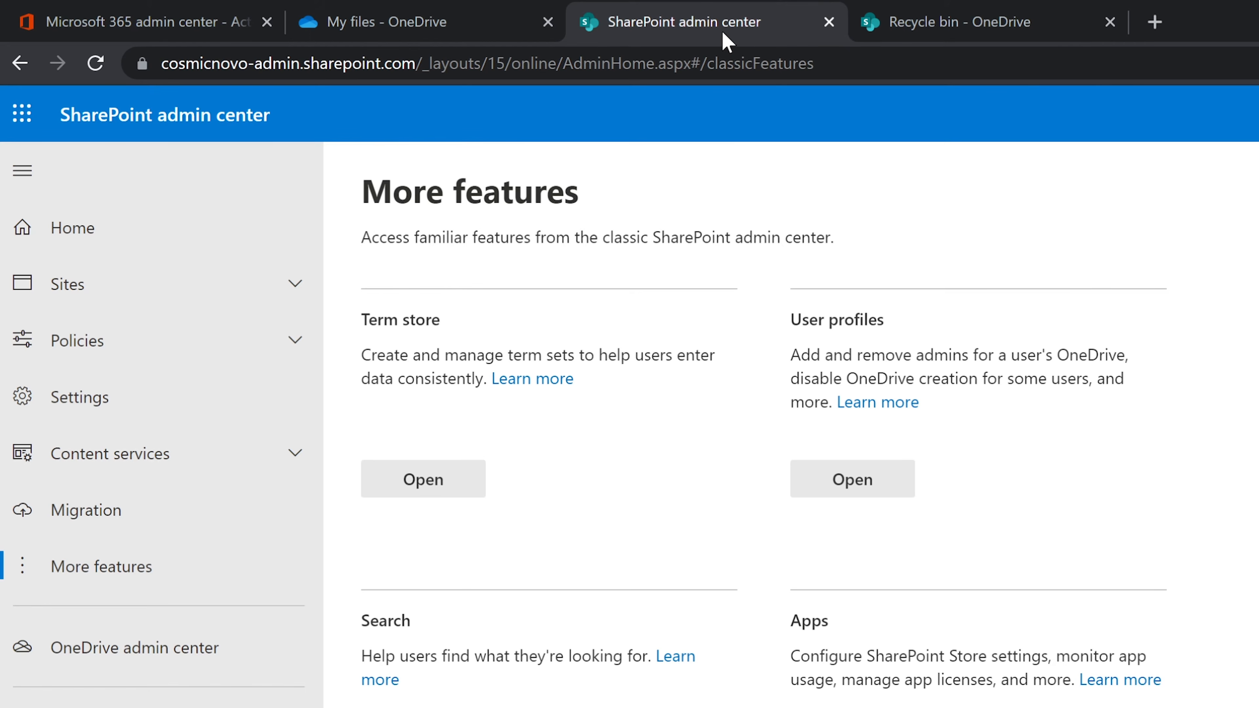
left_click(829, 22)
left_click(829, 22)
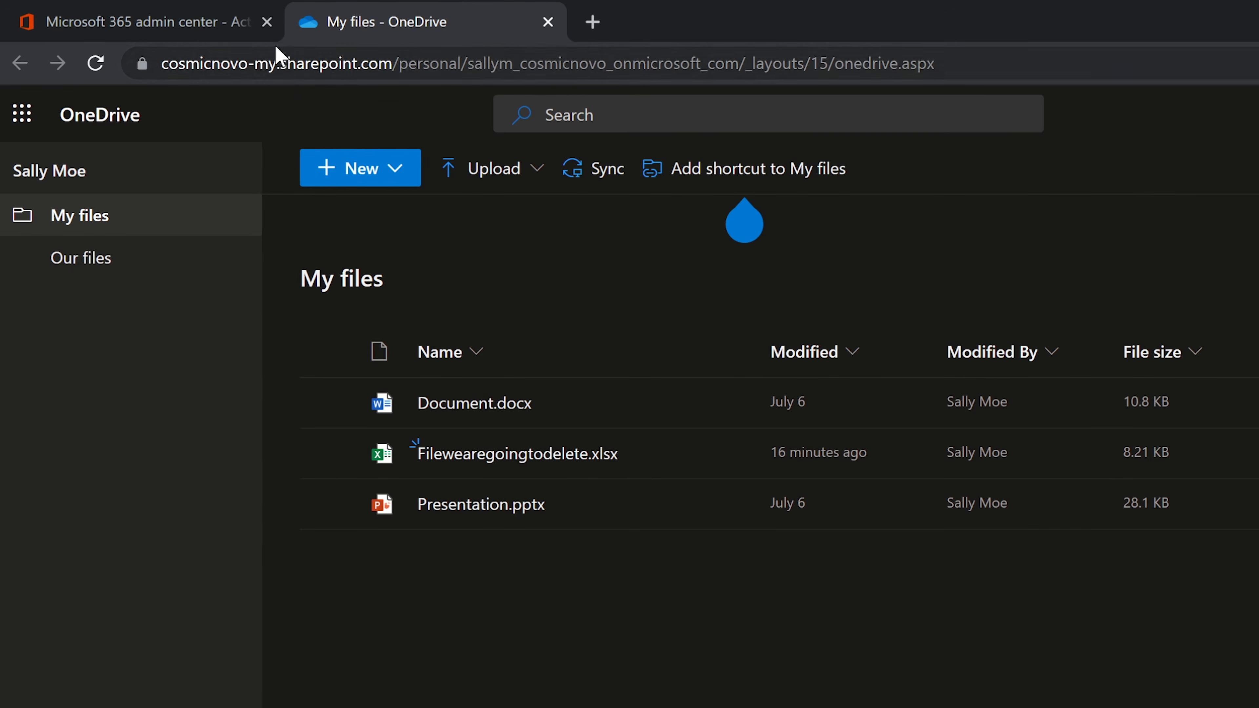
left_click(202, 35)
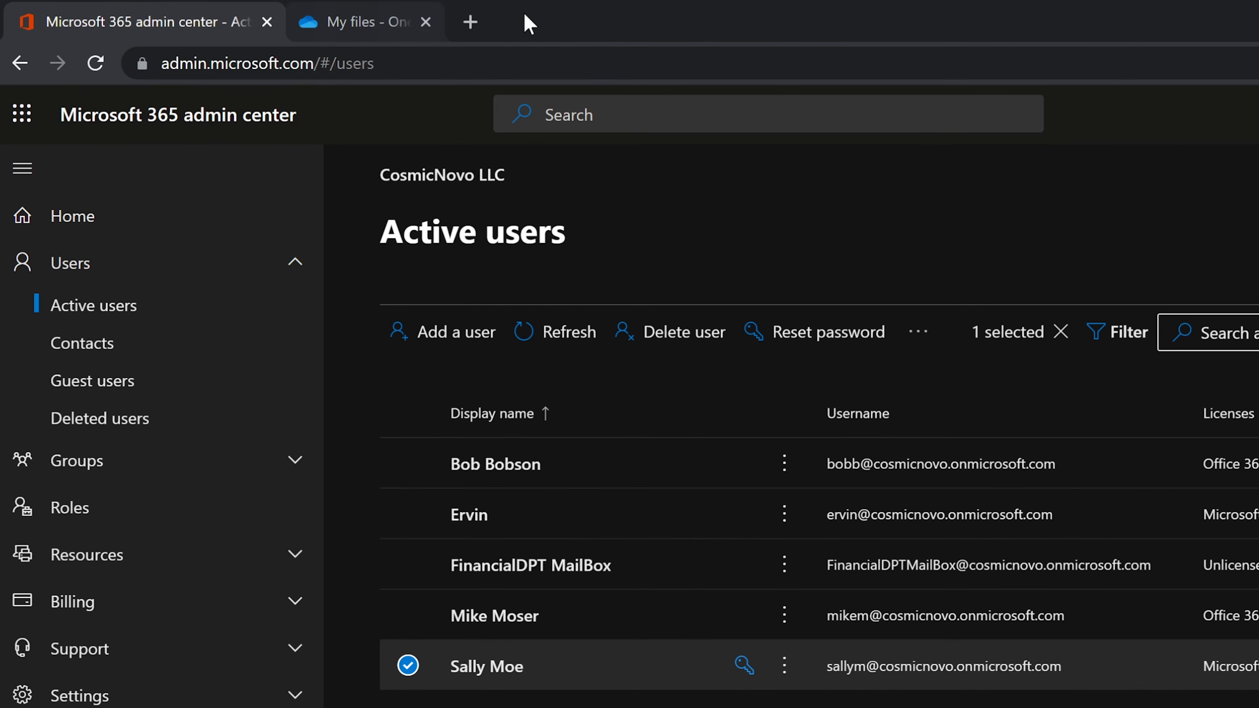
left_click(425, 22)
left_click(116, 264)
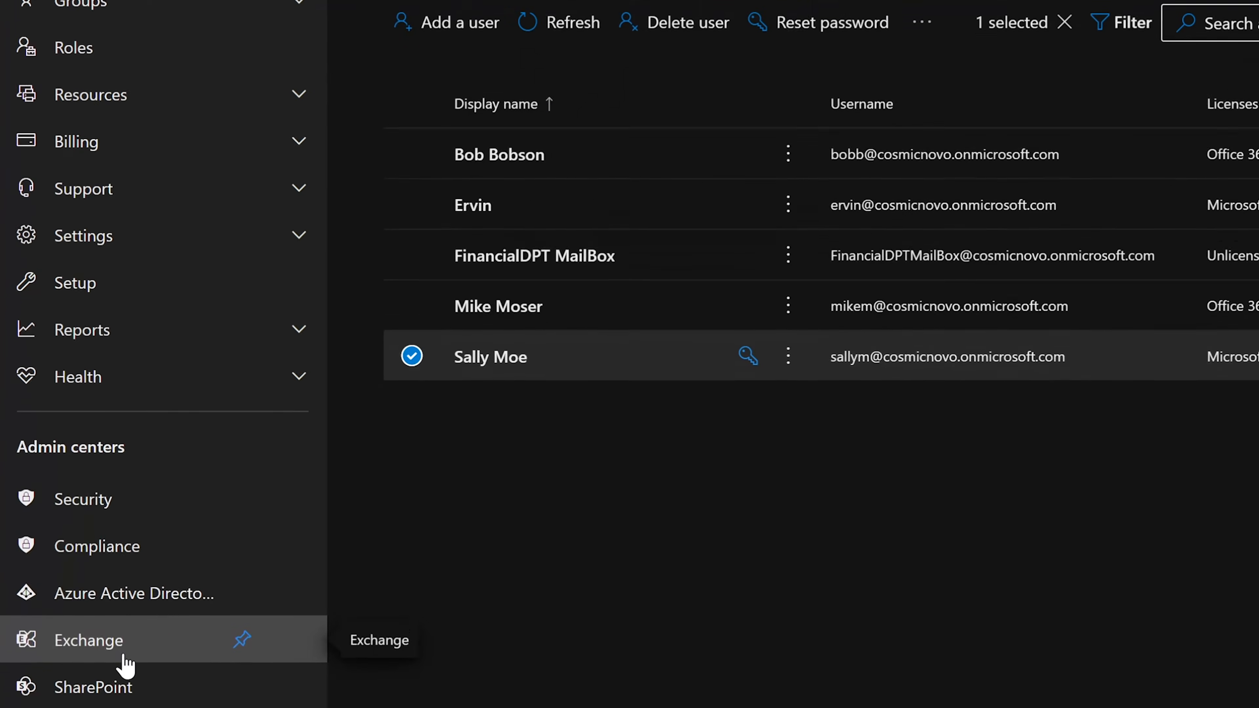
In Exchange admin center, open Finance Group's details and list all three of its members
left_click(124, 641)
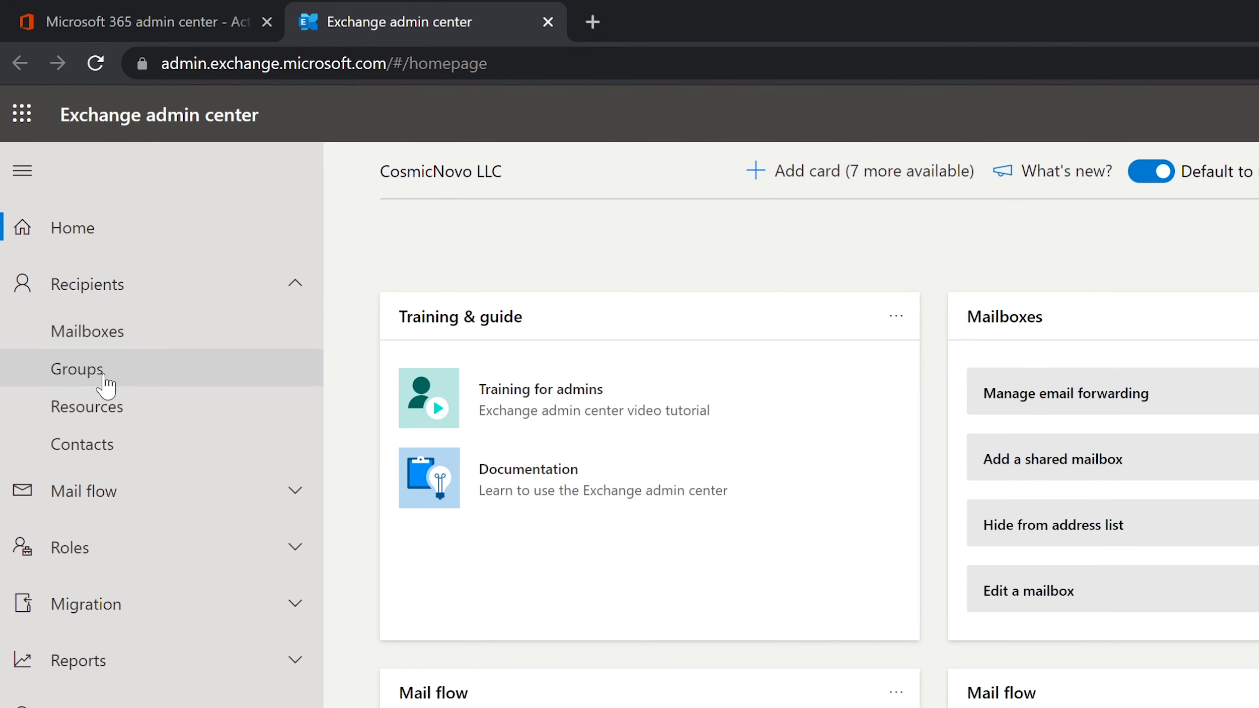
left_click(105, 386)
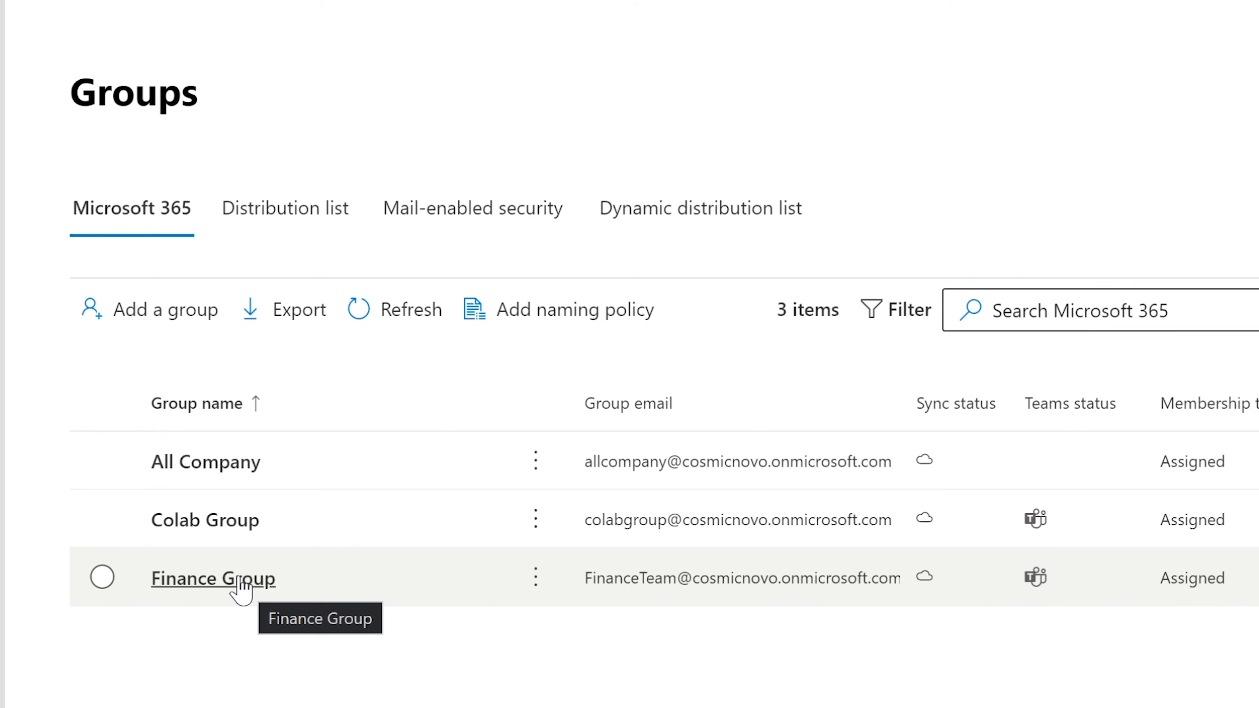
left_click(235, 589)
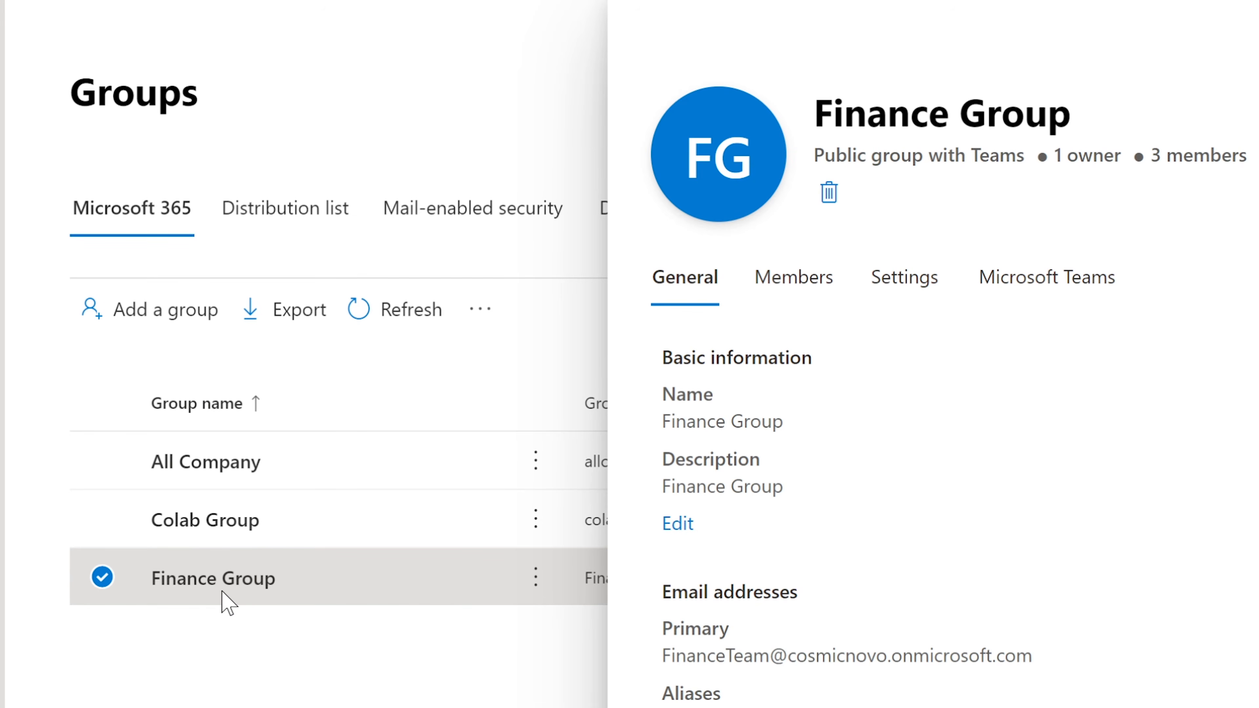
left_click(795, 287)
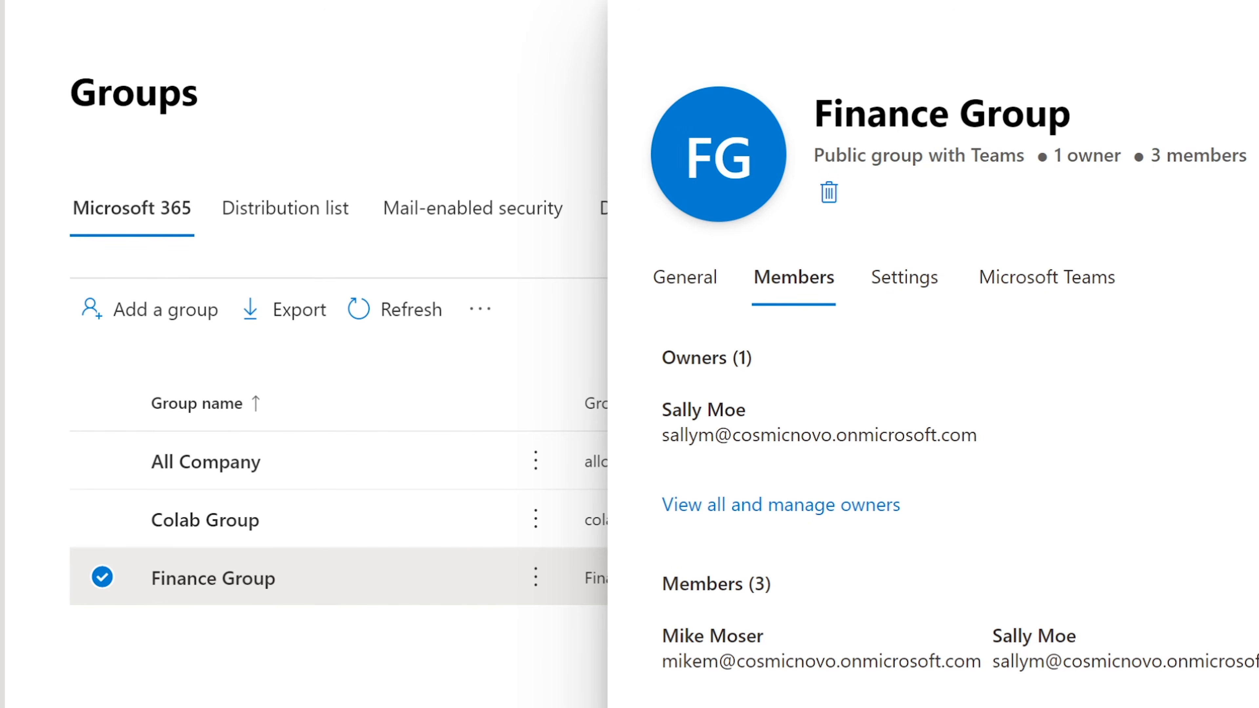
left_click(823, 706)
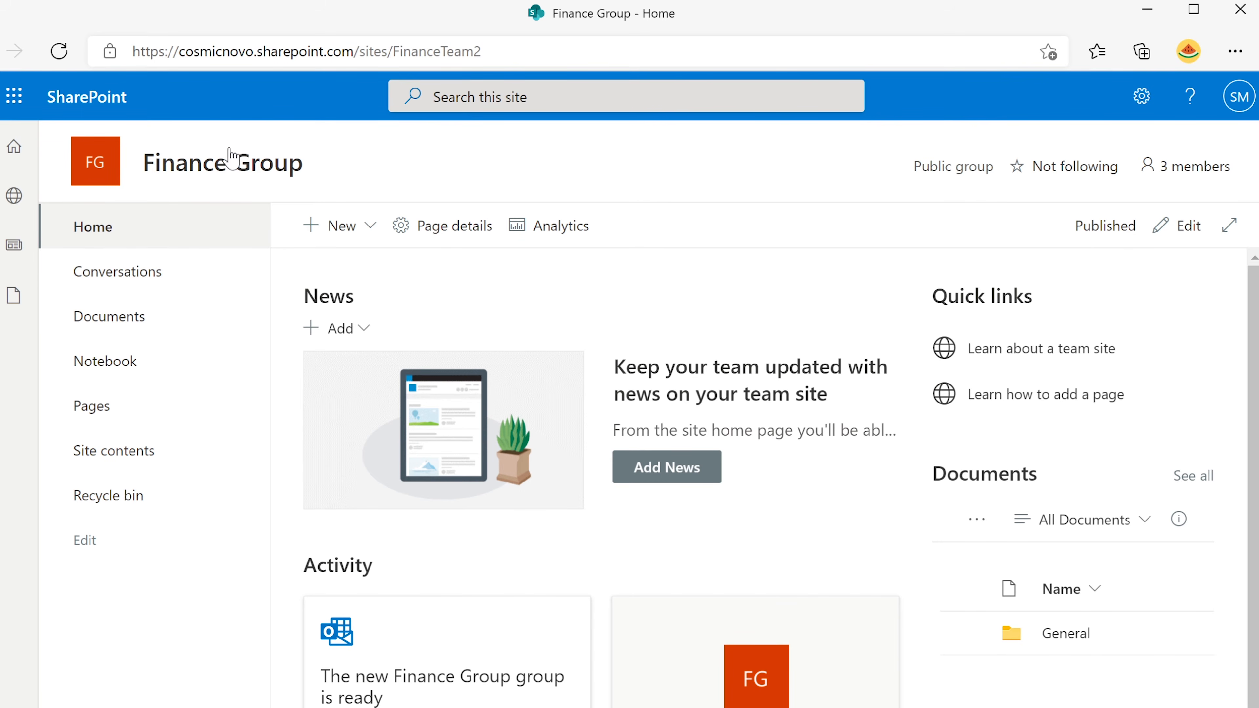
left_click(1147, 10)
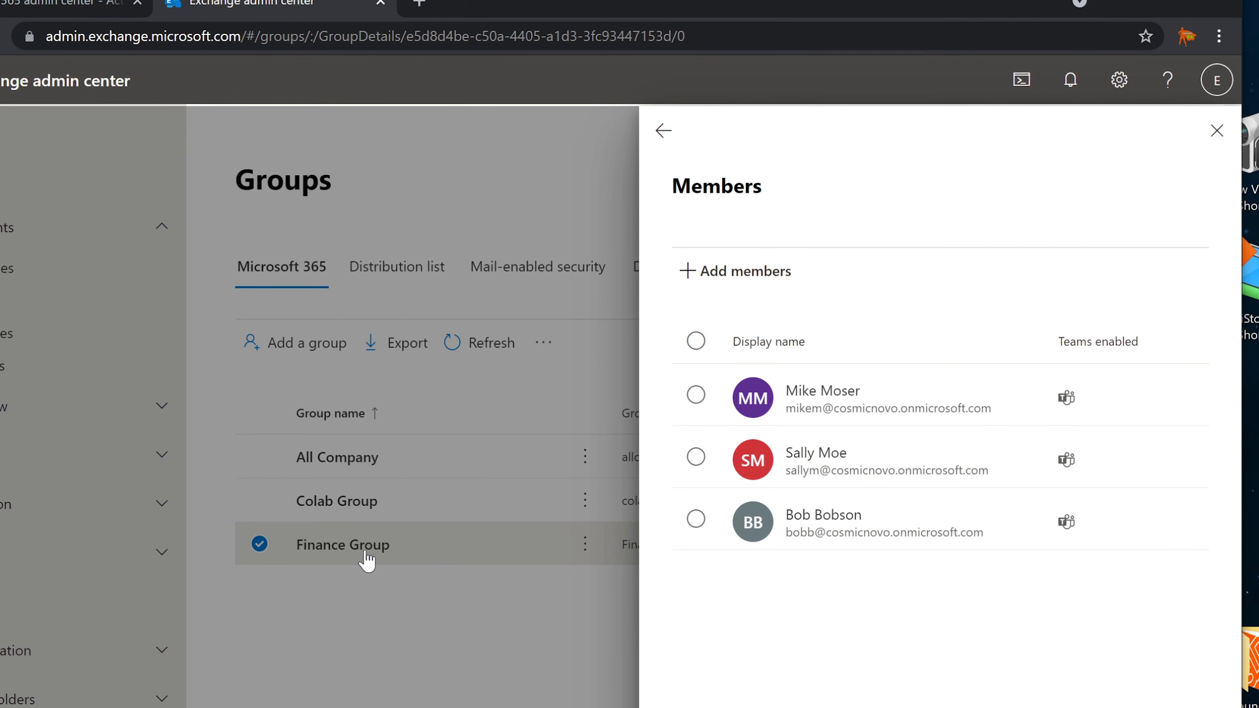
key("alt+Tab")
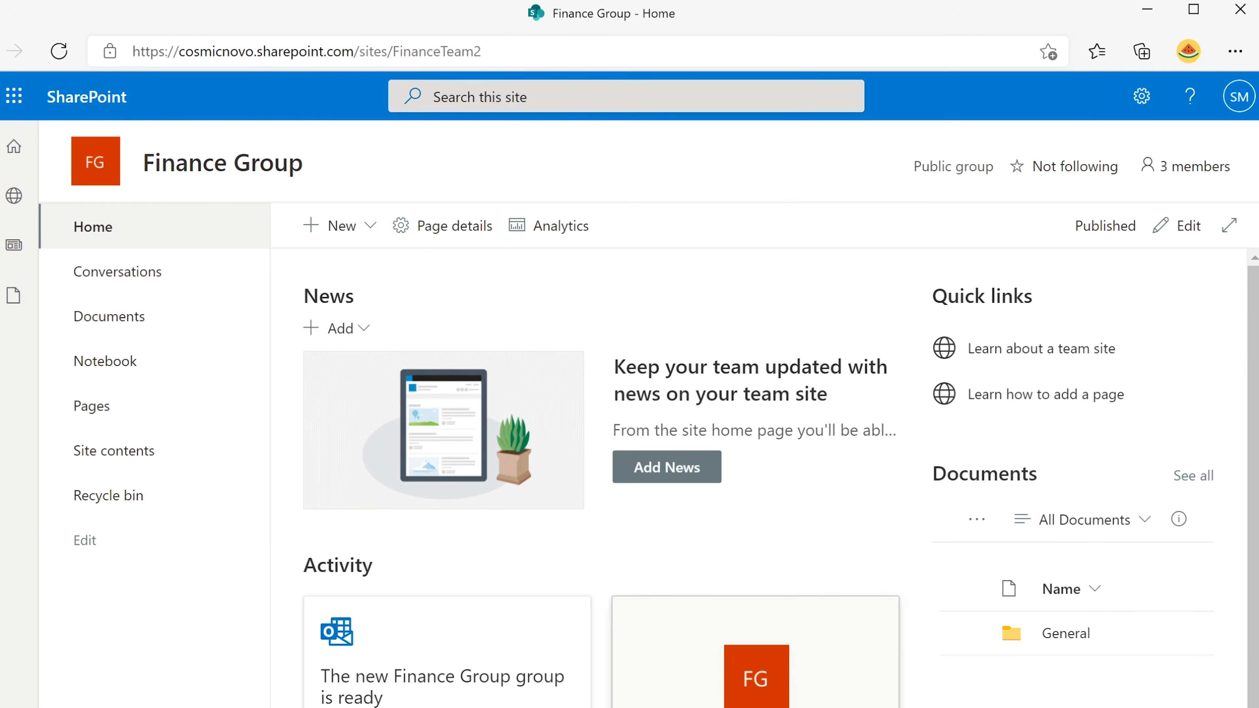
mouse_move(166, 166)
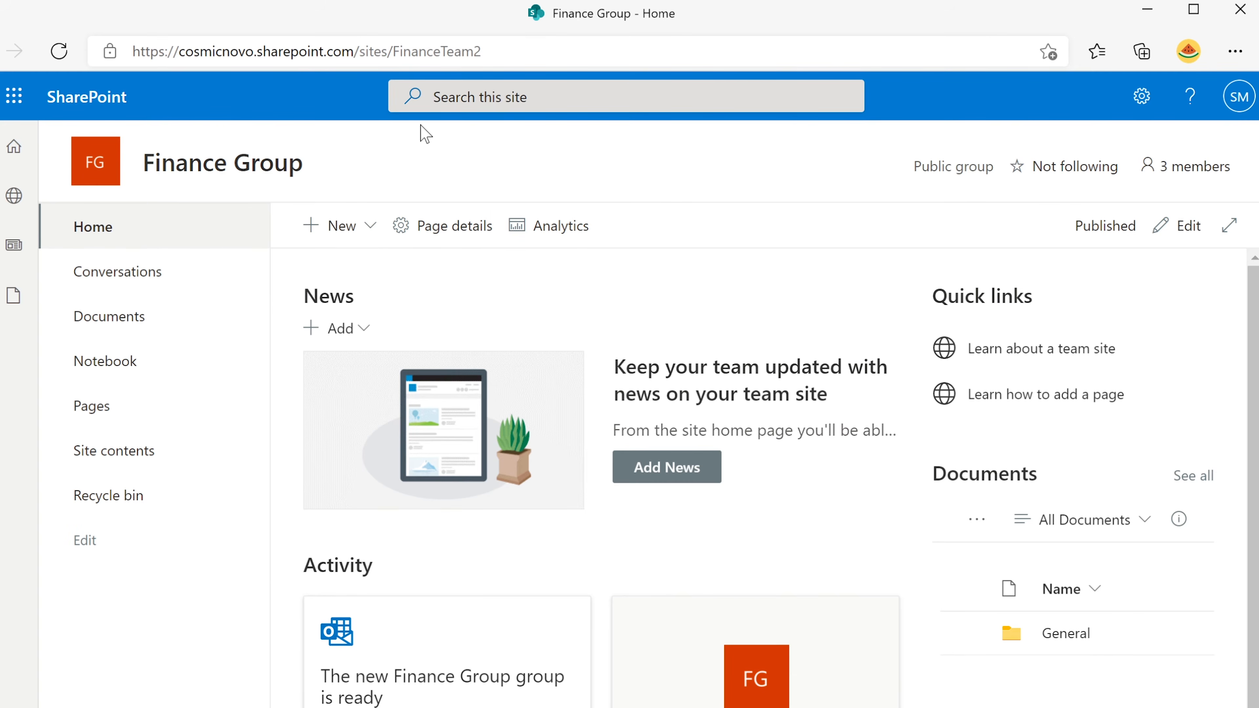
mouse_move(296, 176)
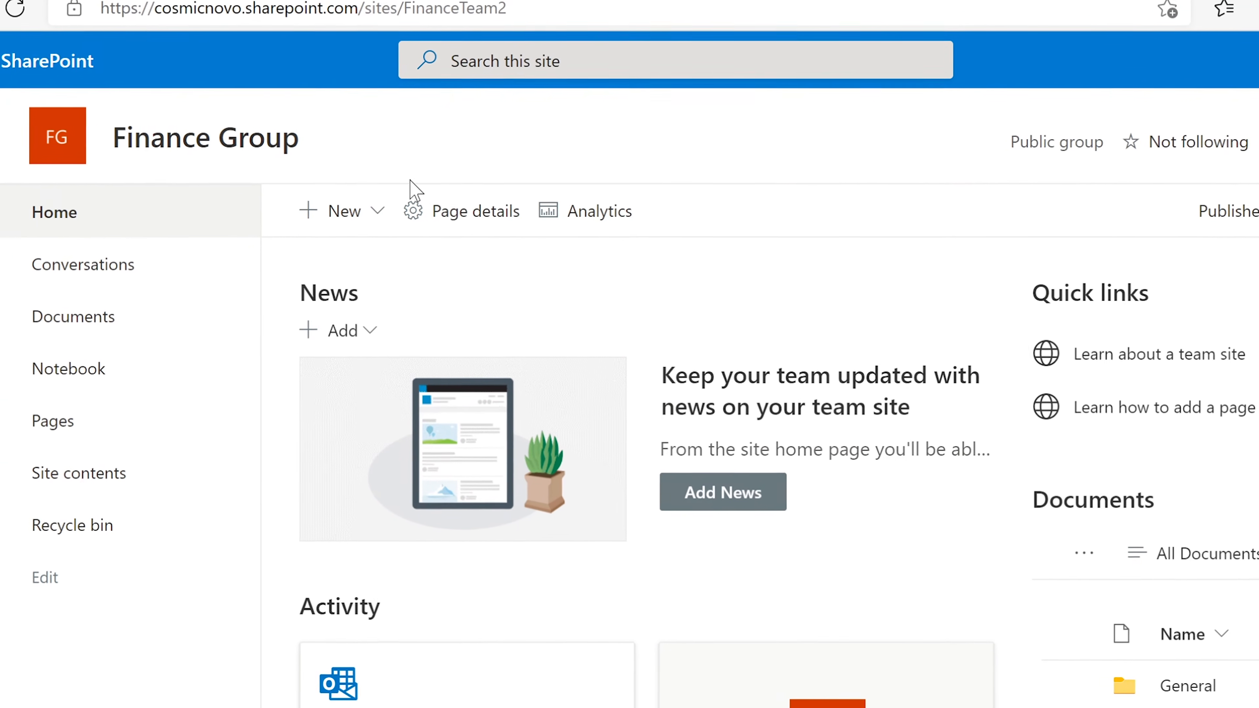
left_click(354, 200)
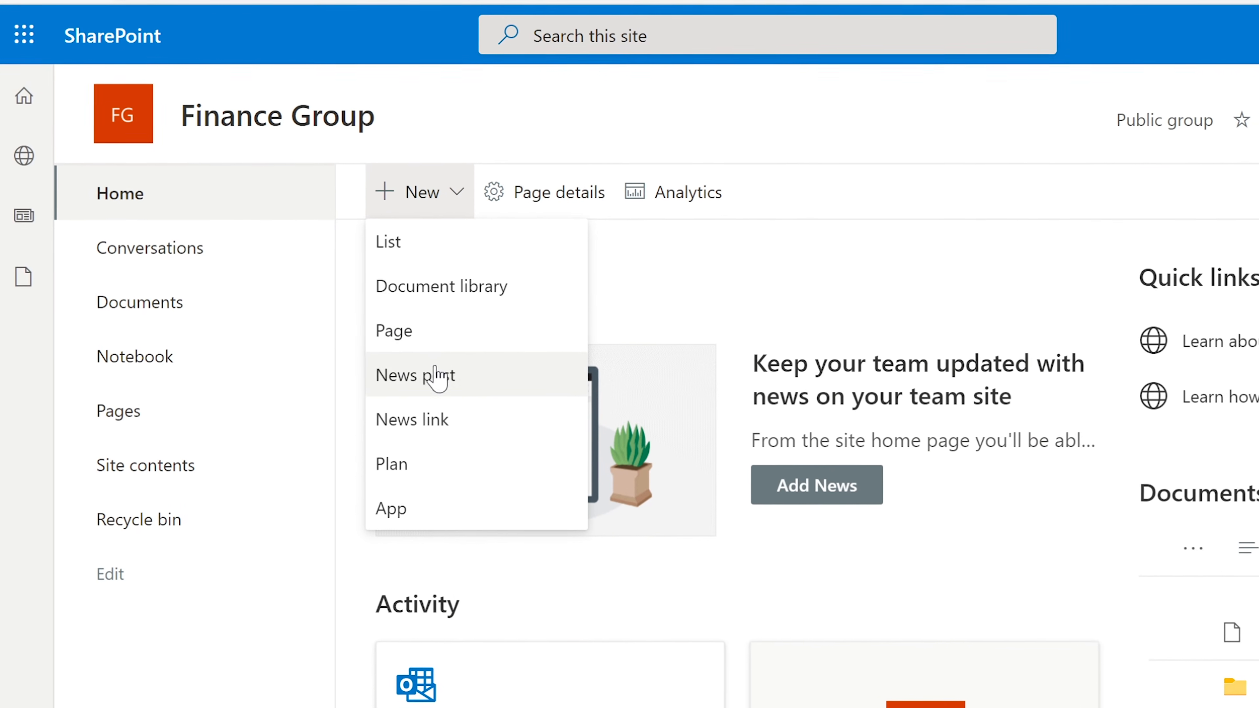
left_click(411, 329)
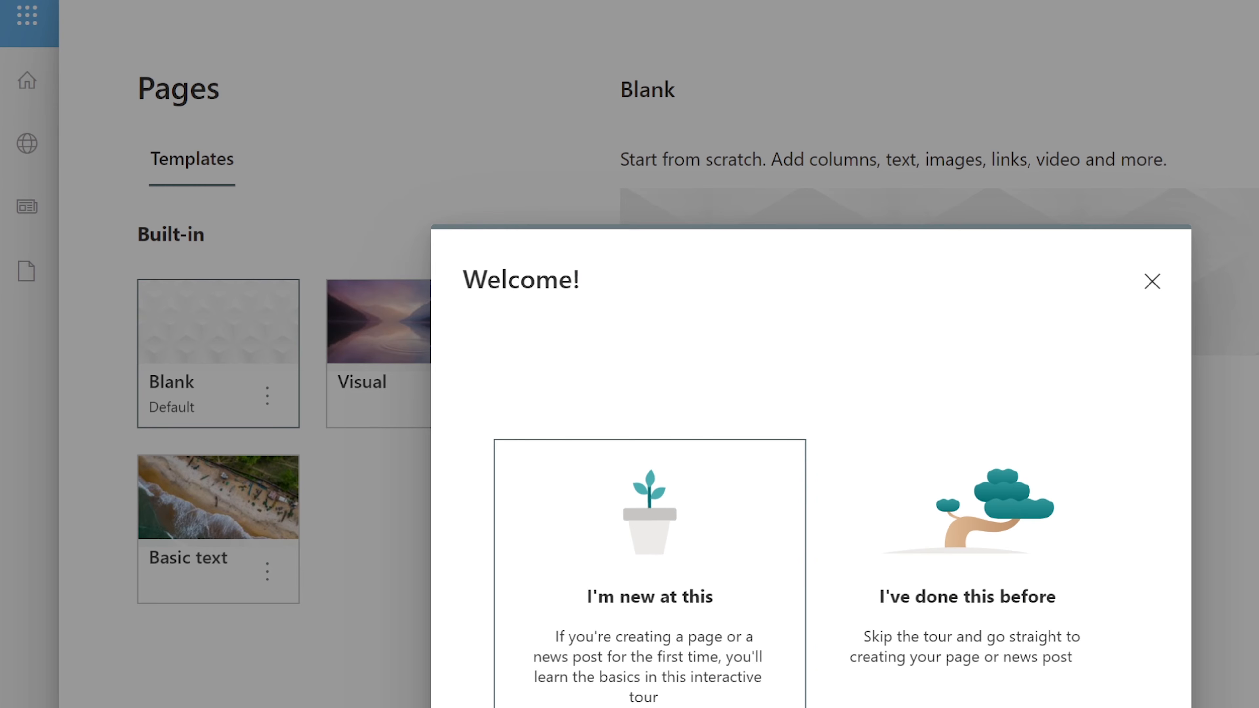
left_click(1149, 292)
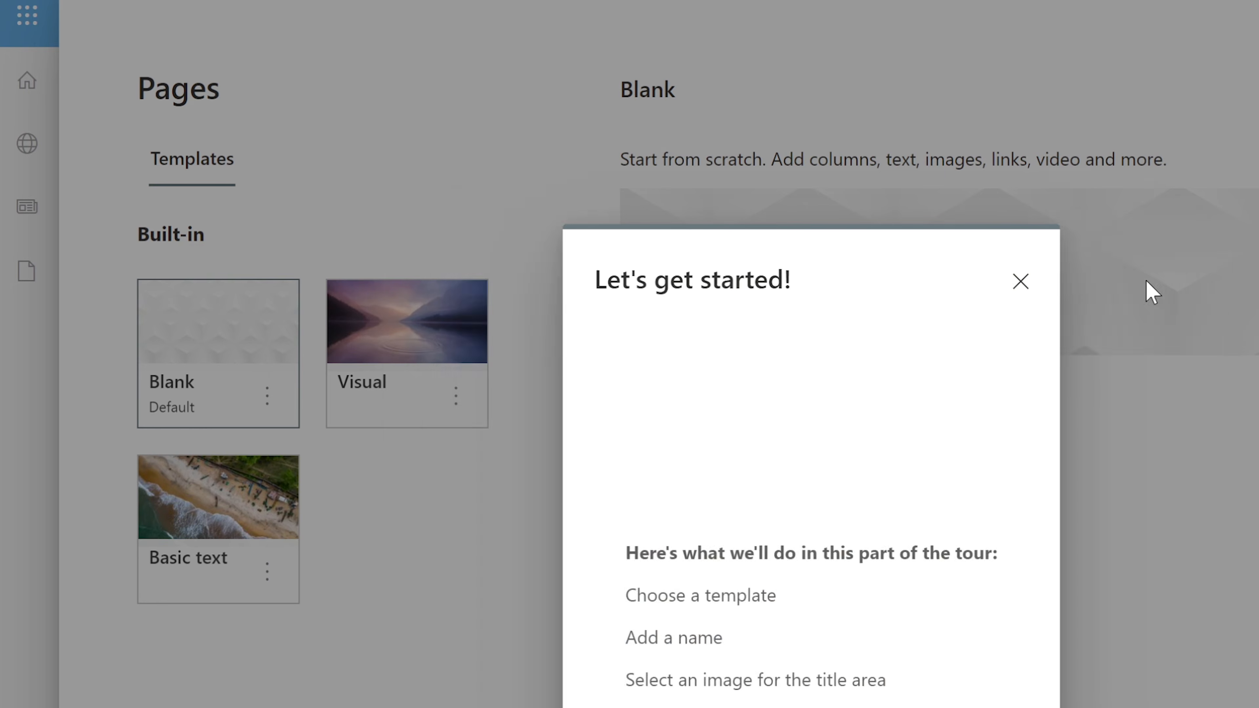
left_click(1116, 290)
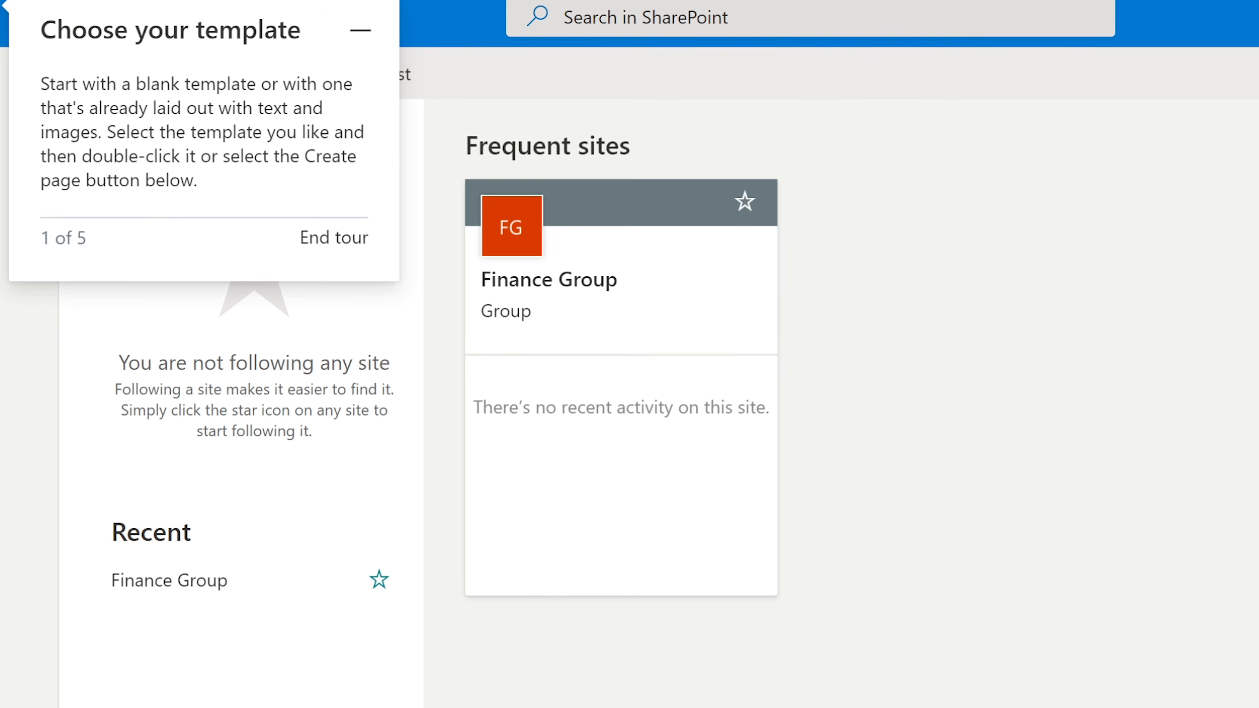
left_click(660, 267)
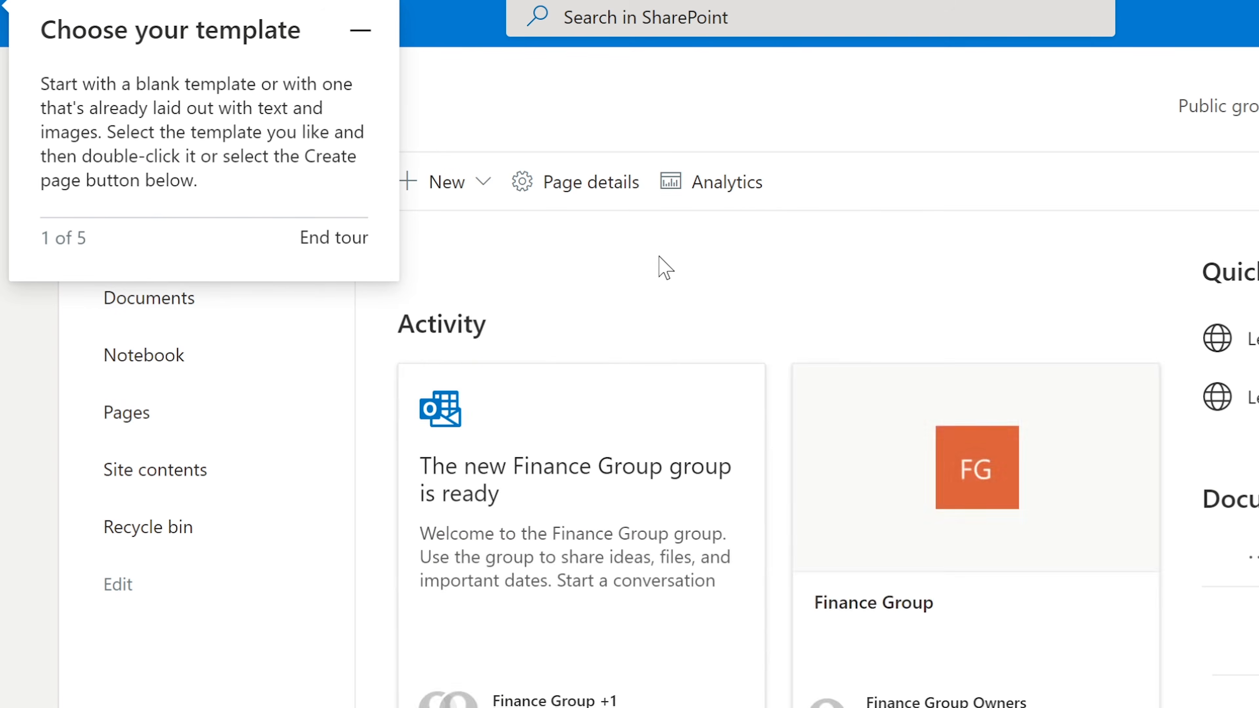
left_click(314, 240)
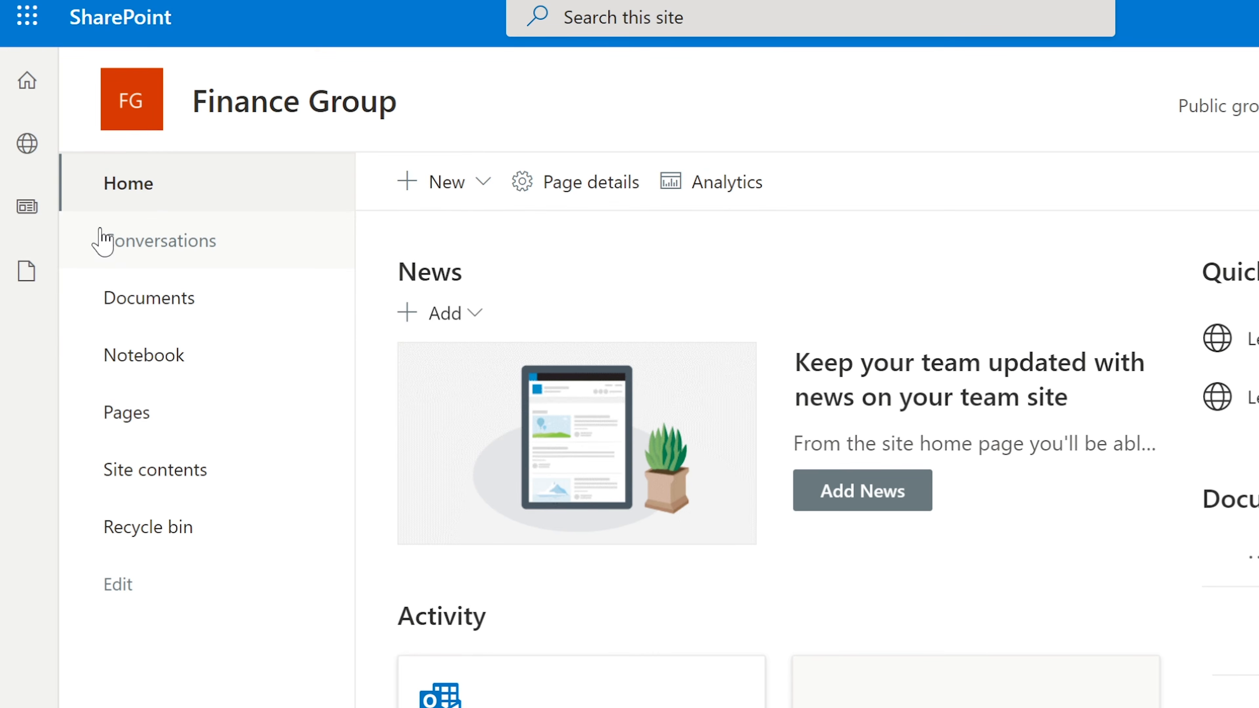
View the Finance Group conversations, then switch to the personal Inbox and show the Microsoft 365 apps
left_click(162, 242)
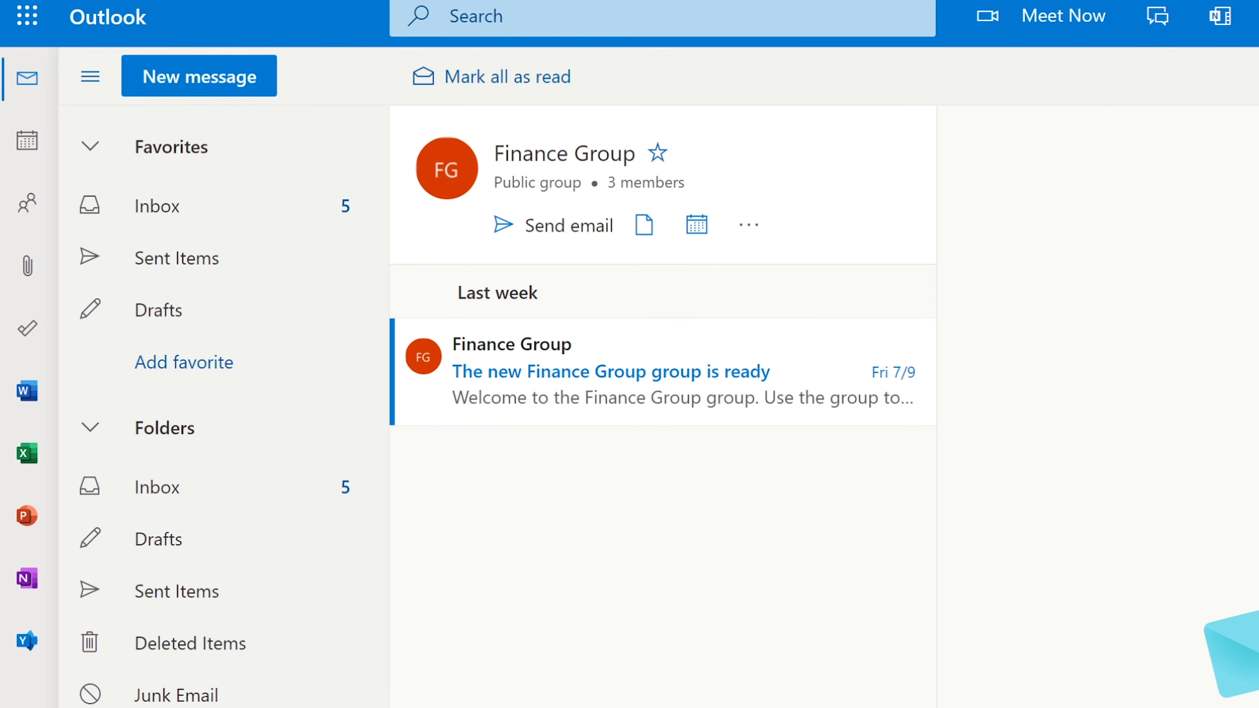
left_click(187, 218)
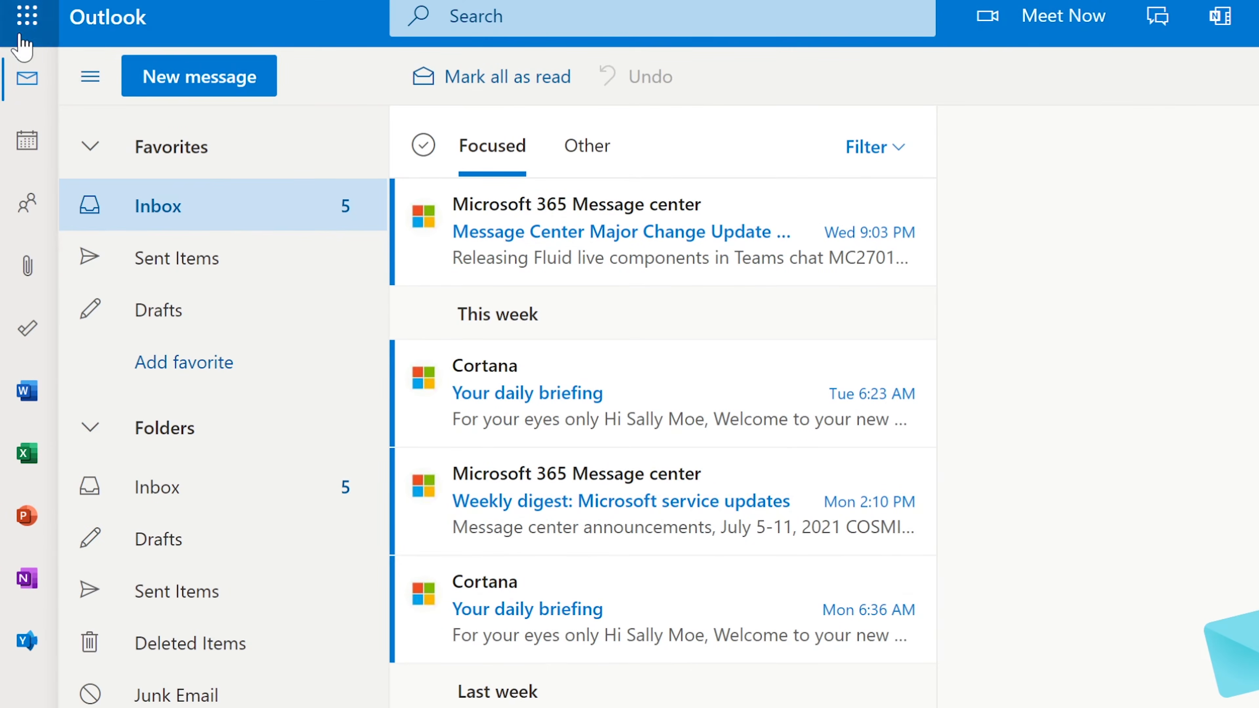
left_click(23, 20)
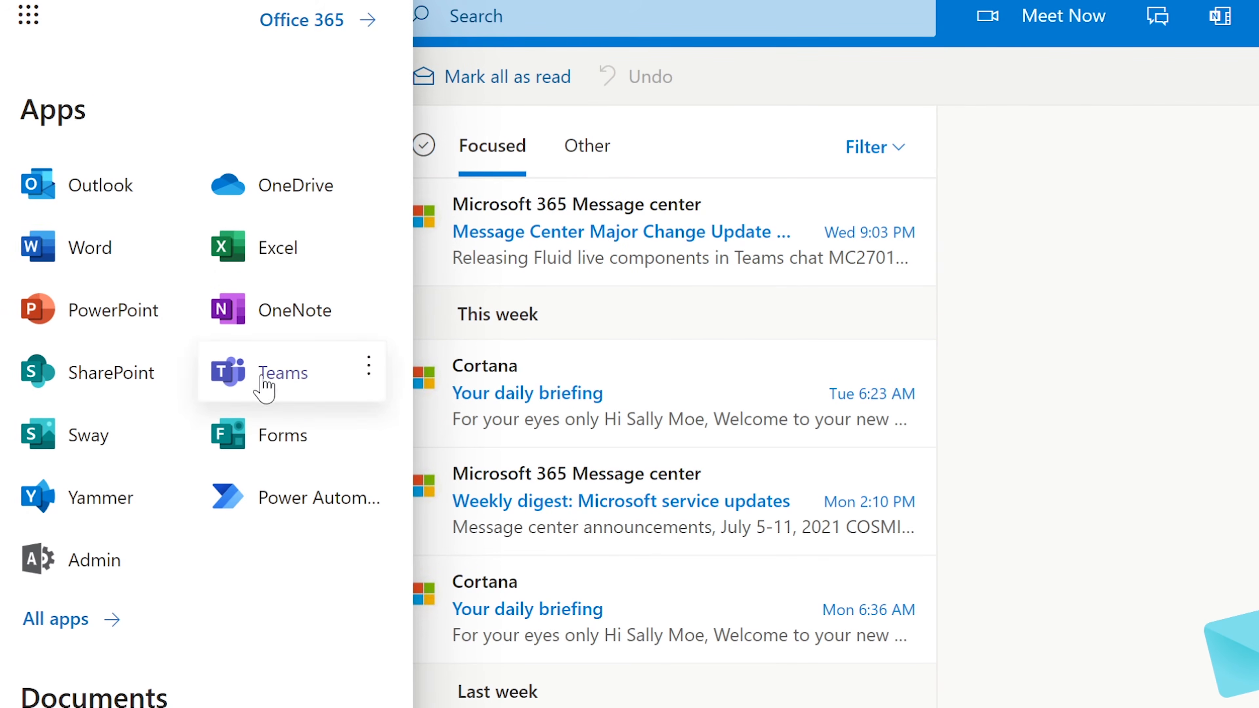
Go to the Finance Group site's Documents library in SharePoint and create a new Word document
left_click(121, 389)
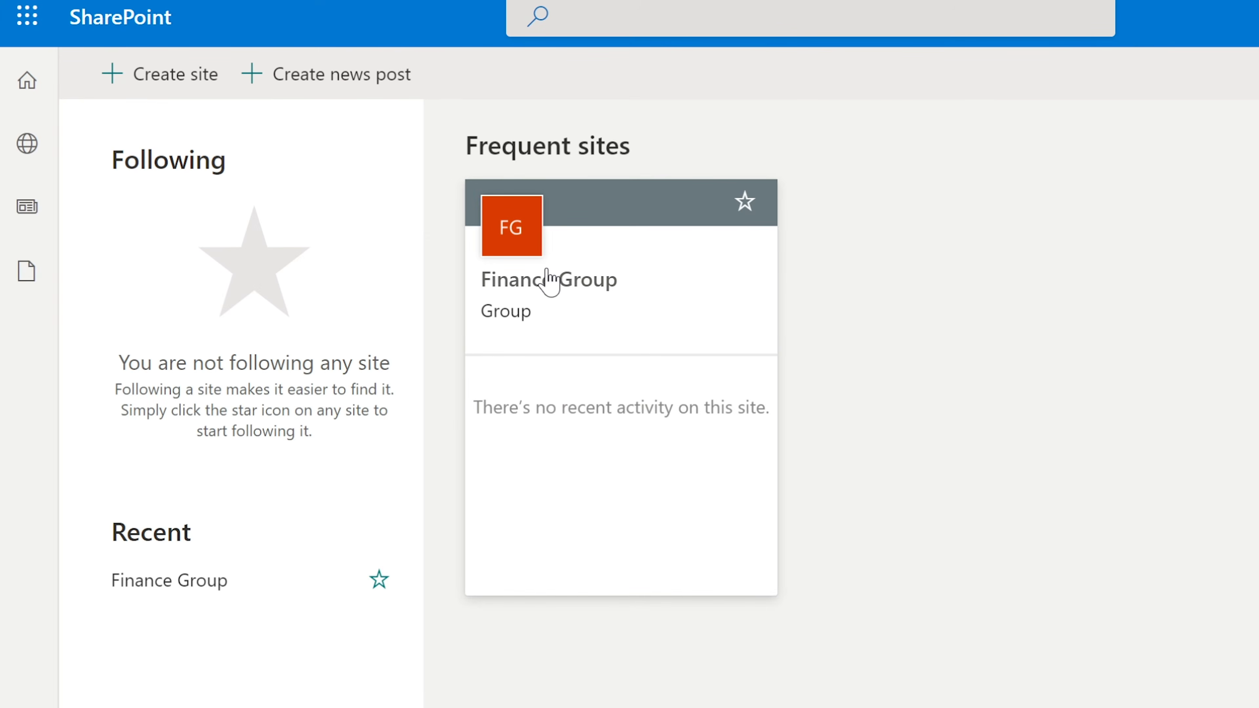
left_click(548, 281)
left_click(132, 298)
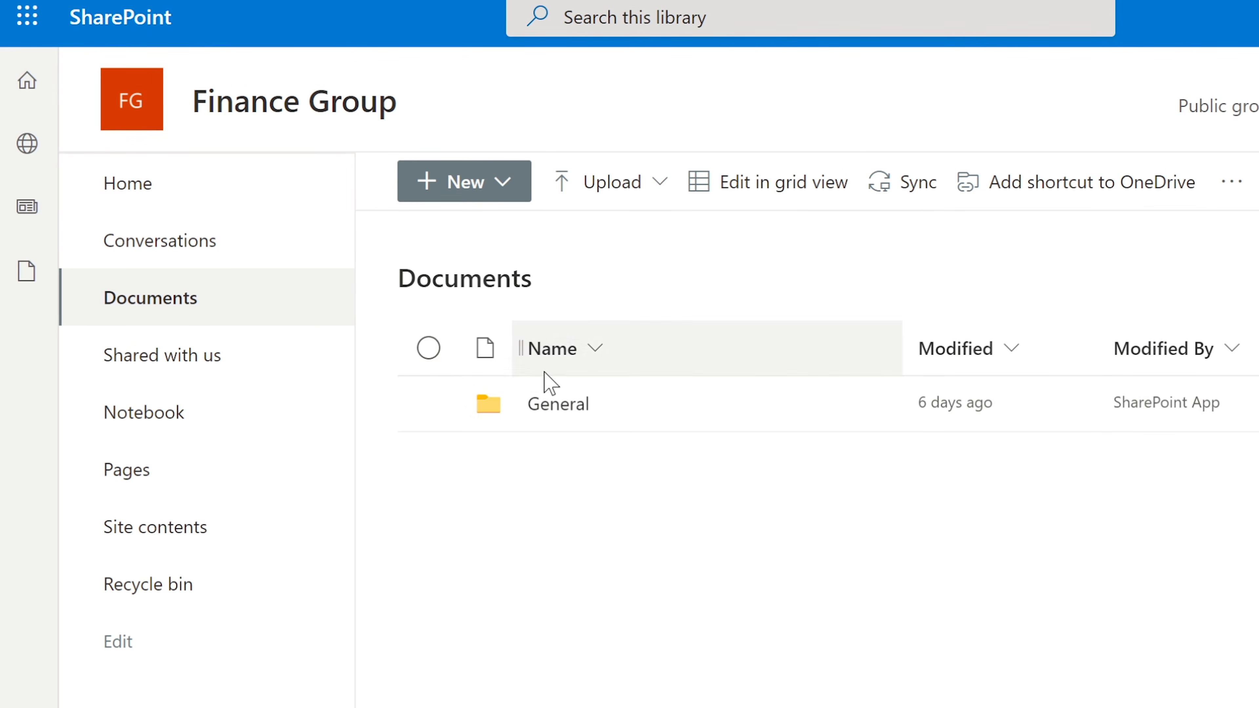
left_click(479, 188)
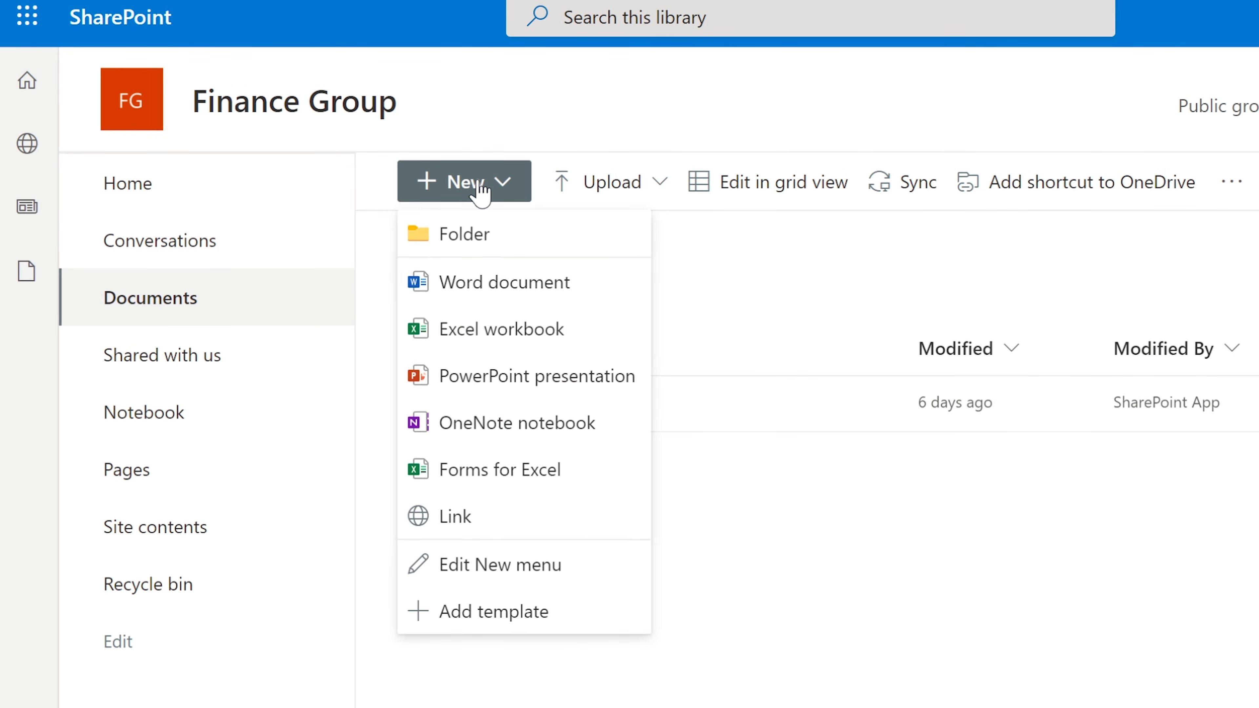
left_click(515, 285)
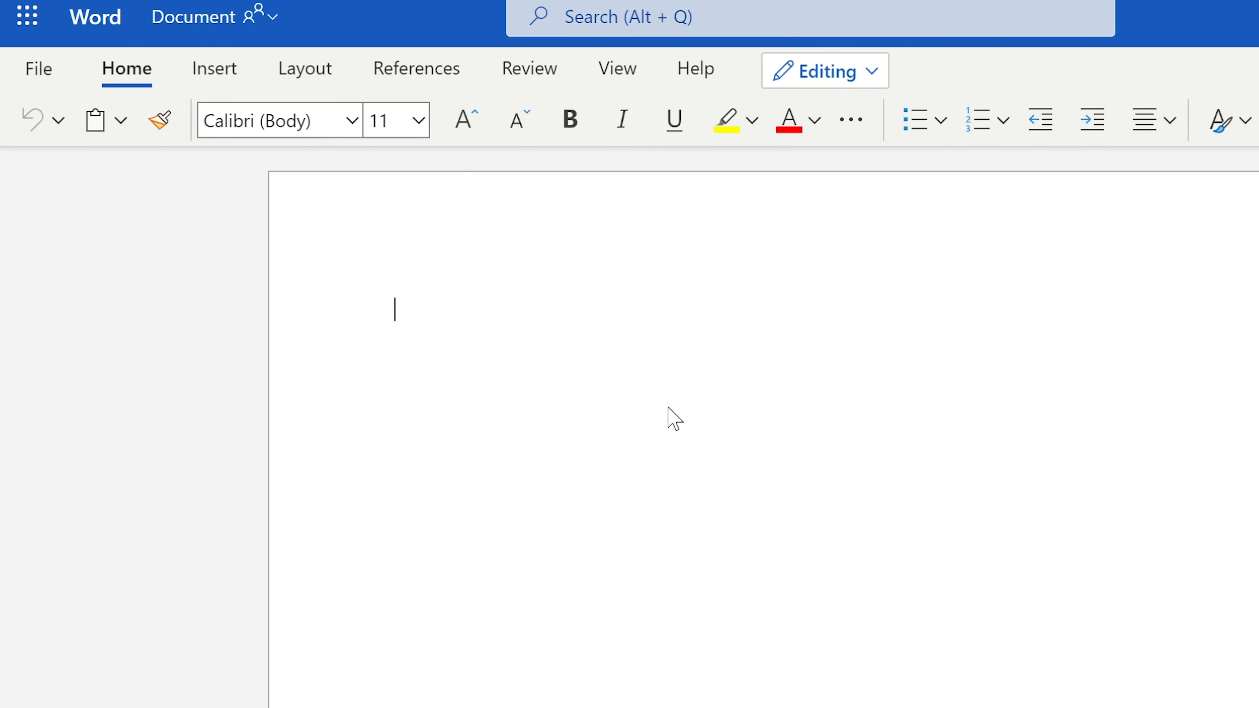
Type 'Plan for tomorrows sessions.' and rename the file 'Plan for tomorrows session' after an invalid-name warning
type("Plan for ")
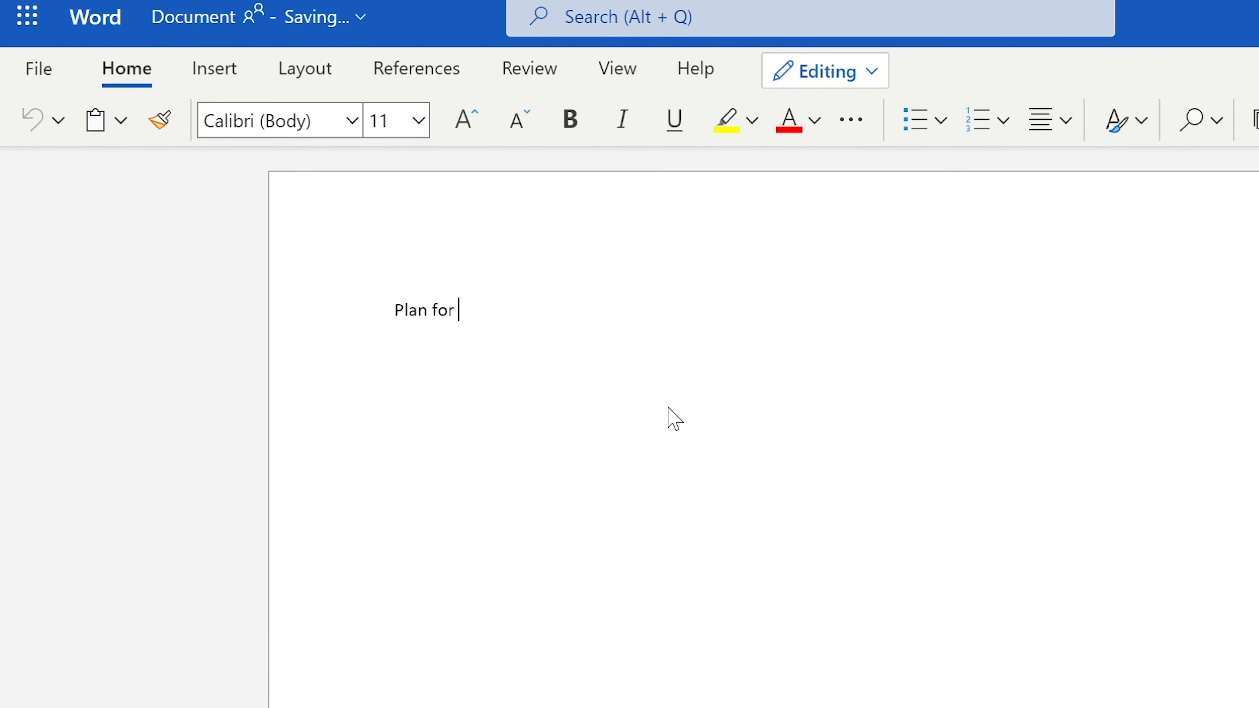
type("tomorrow")
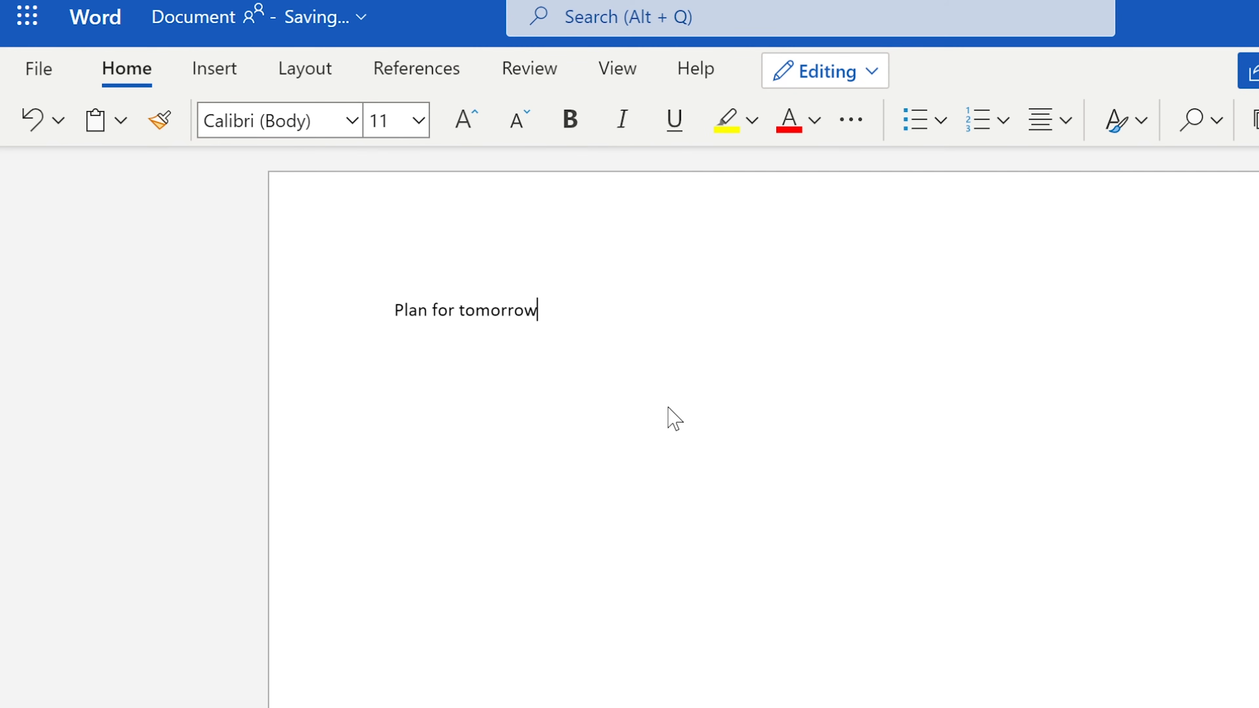
type("s sessions.")
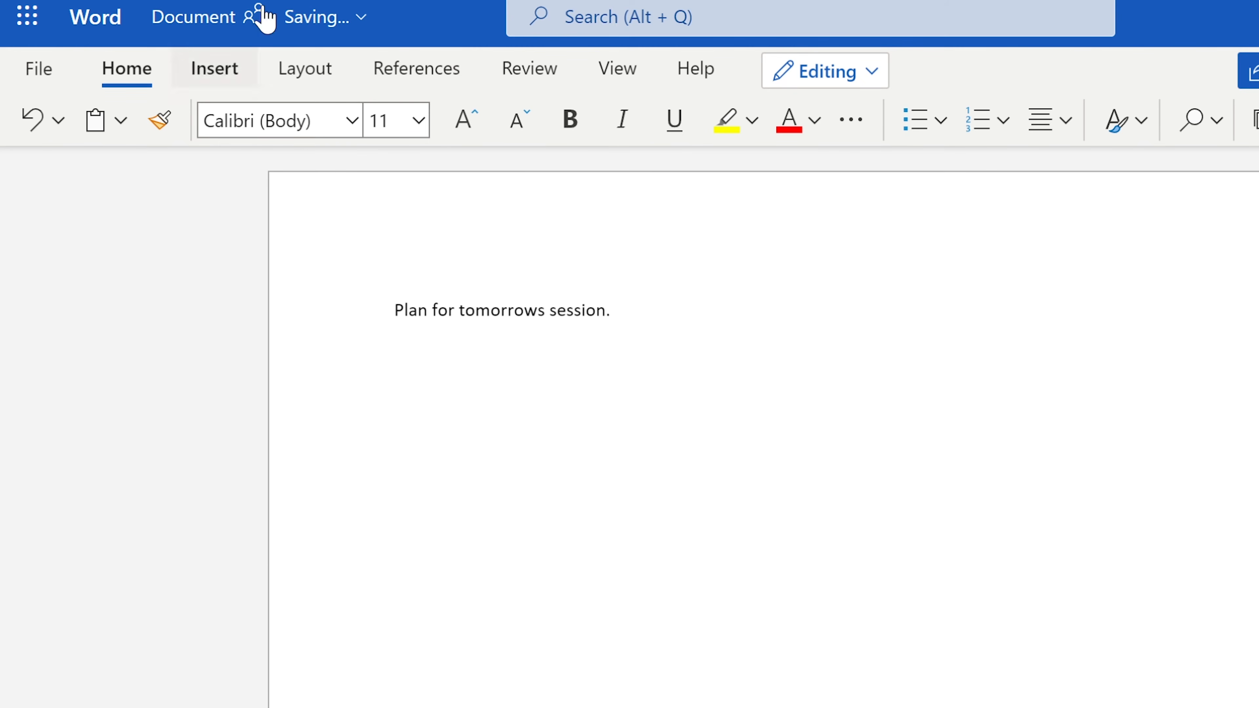
left_click(292, 19)
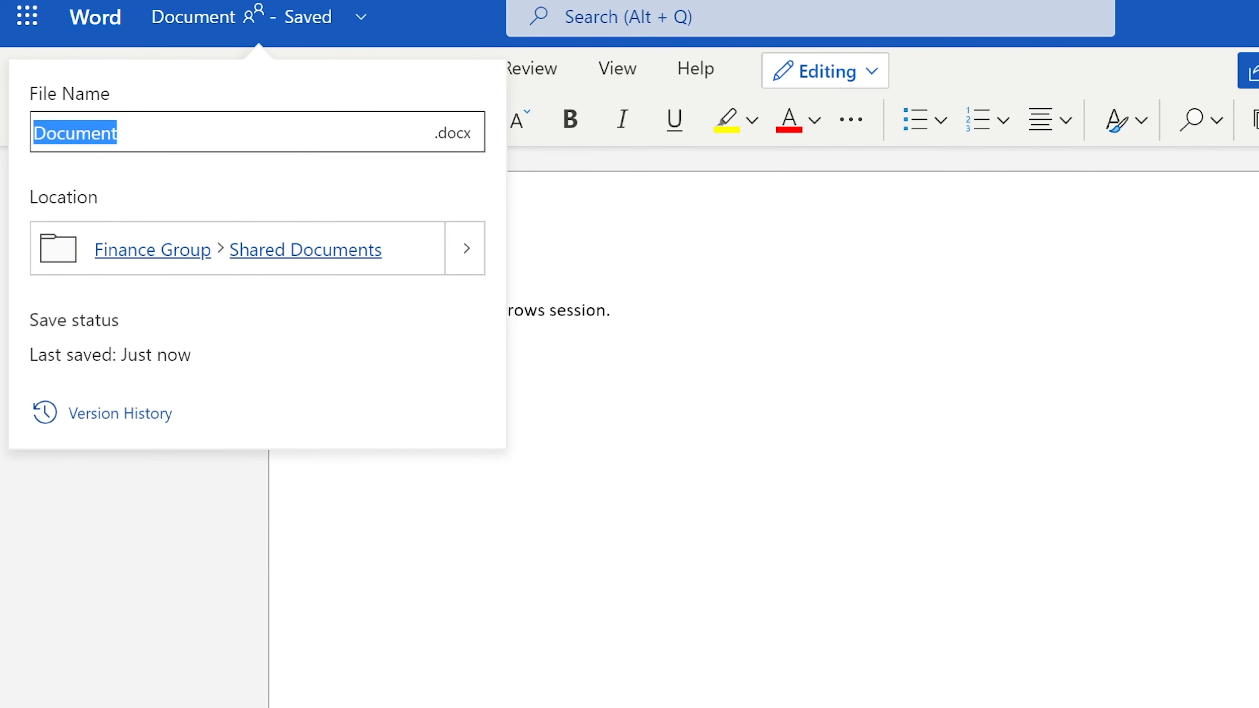
type("Plan")
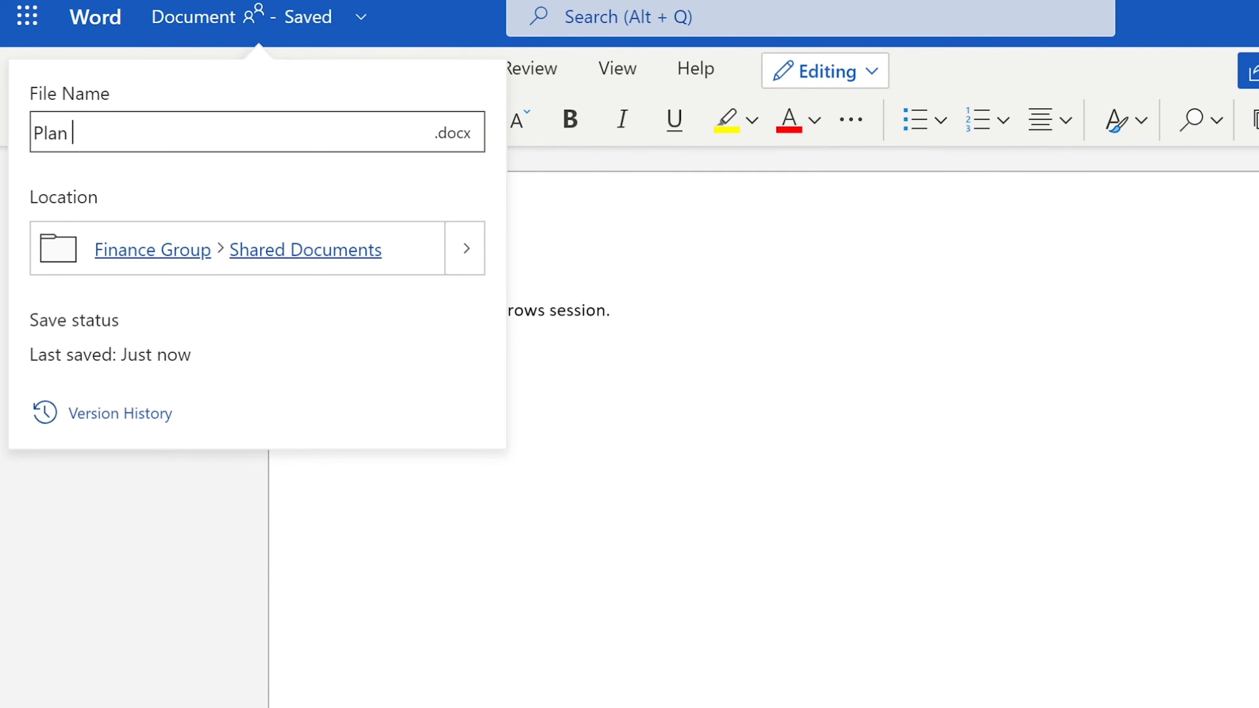
type(" for tomorrow")
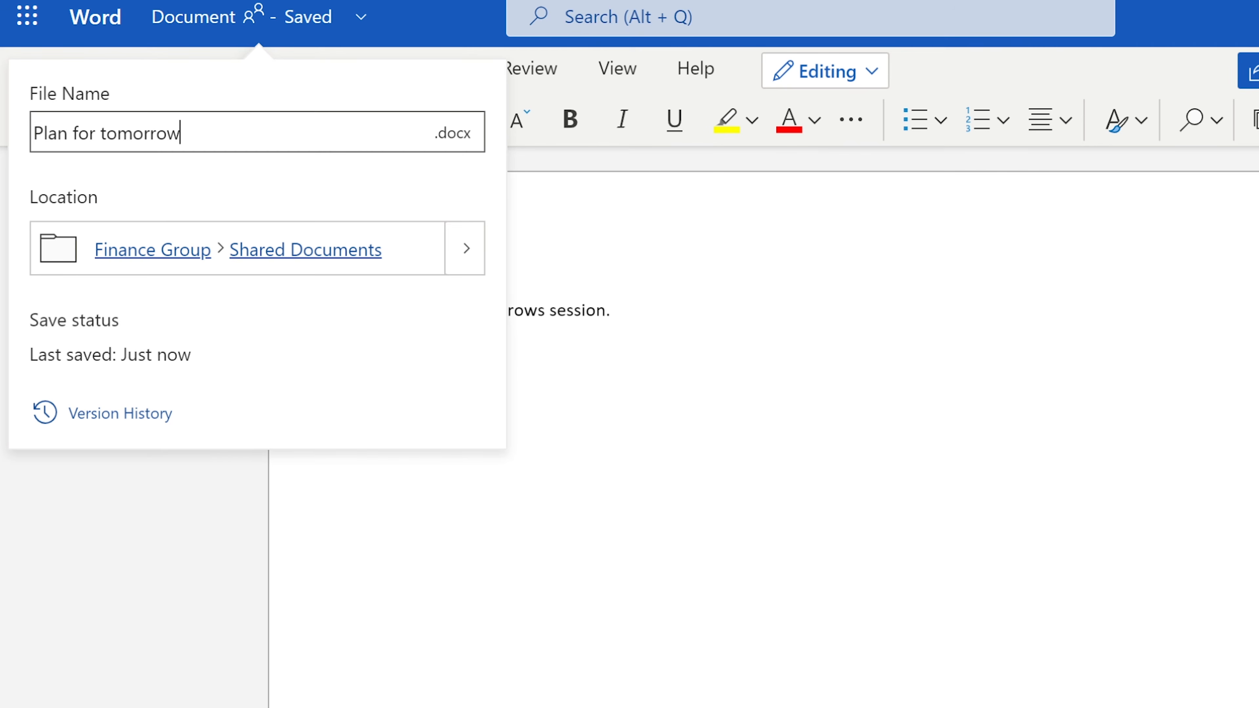
type("'s session.")
key("Return")
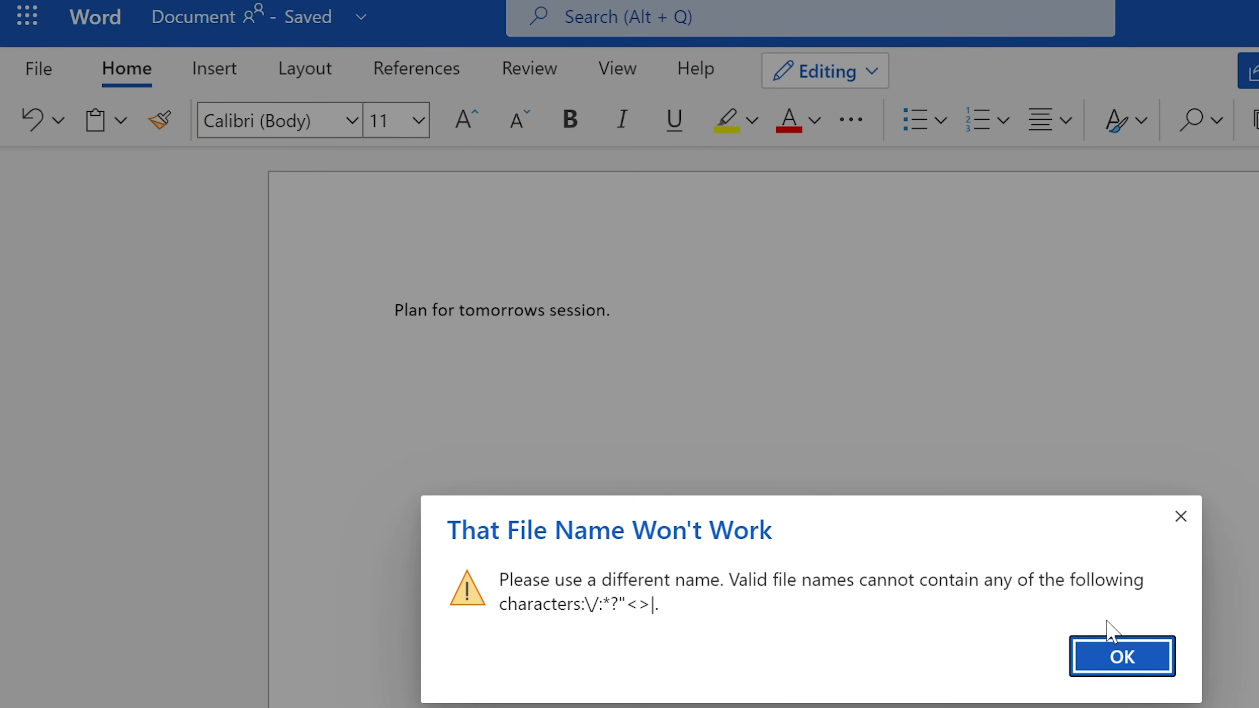
left_click(1119, 664)
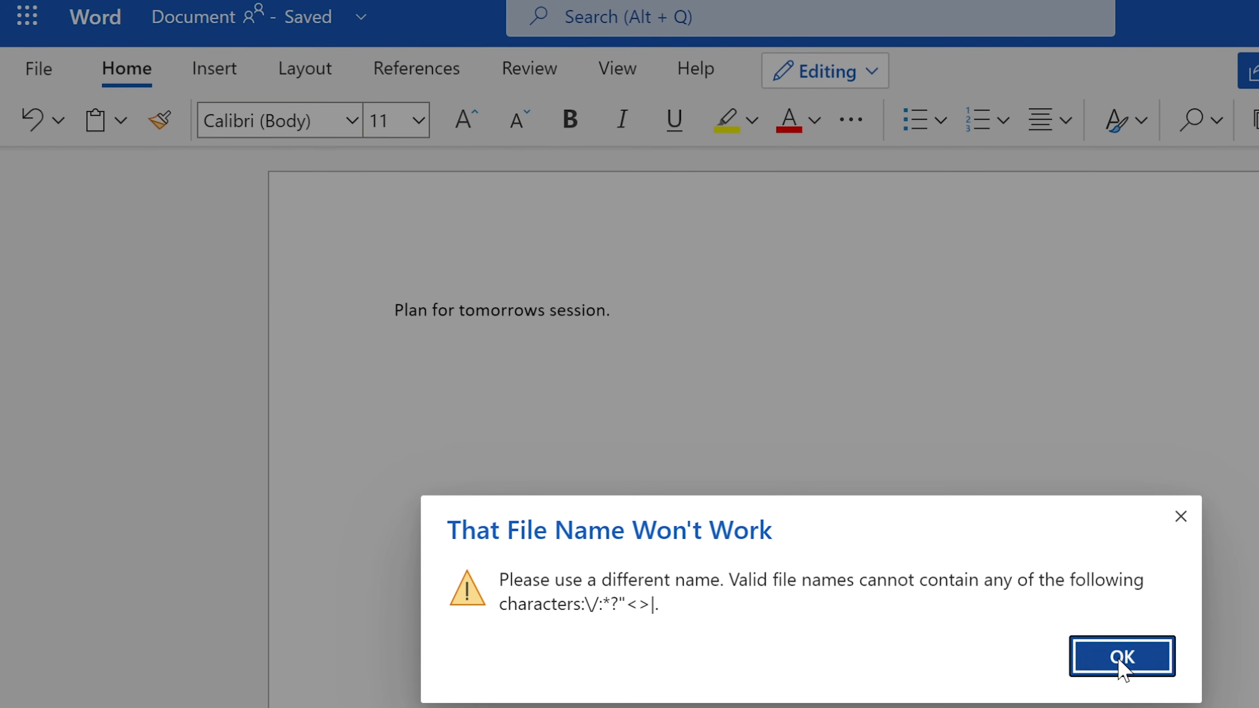
left_click(250, 40)
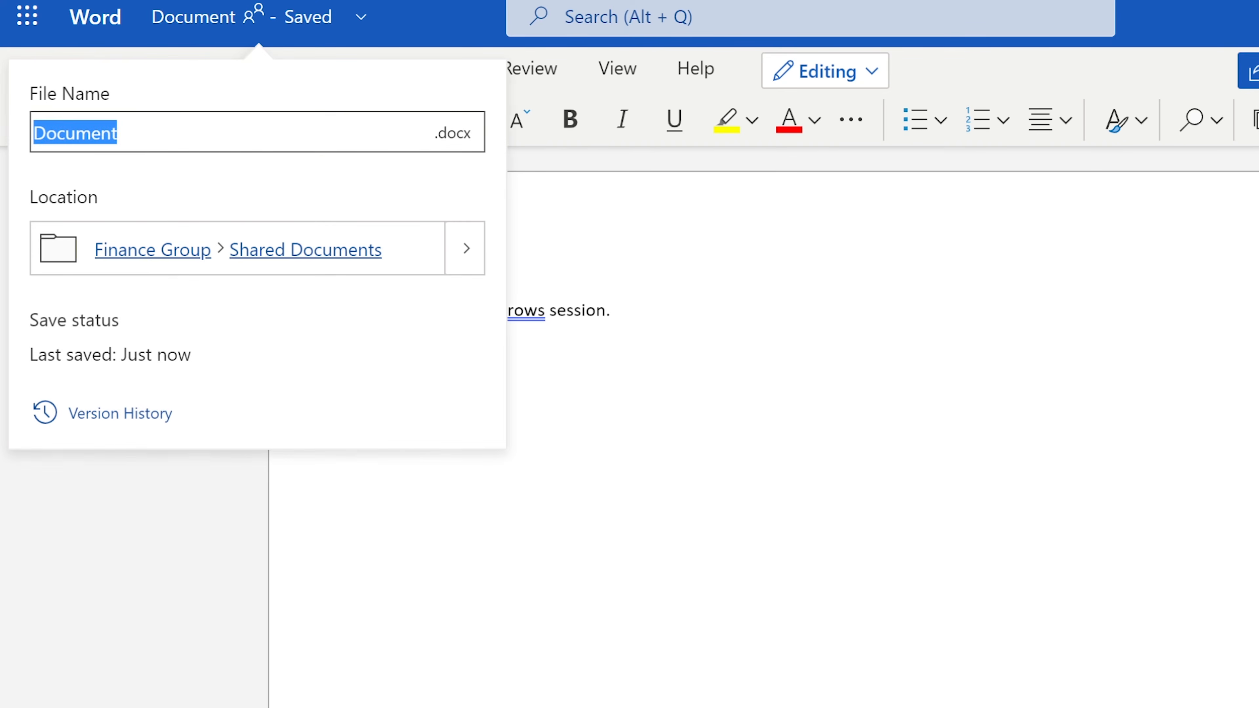
type("P")
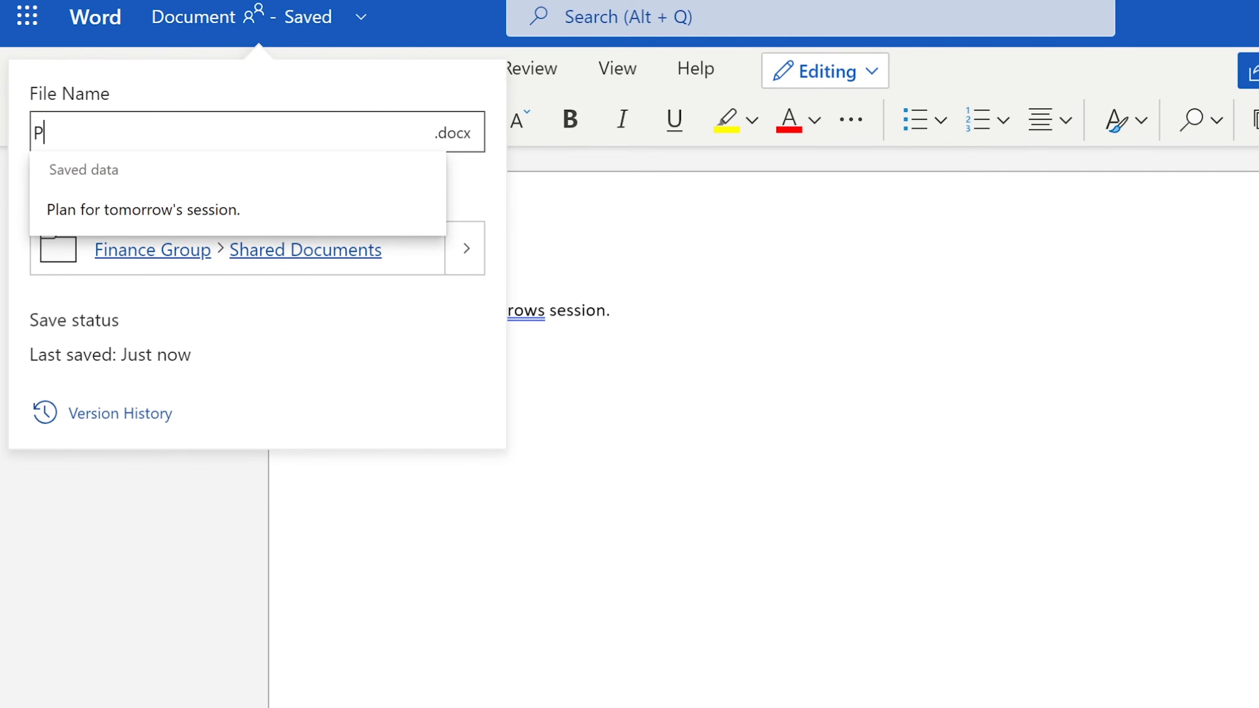
type("lan for tomorrows session")
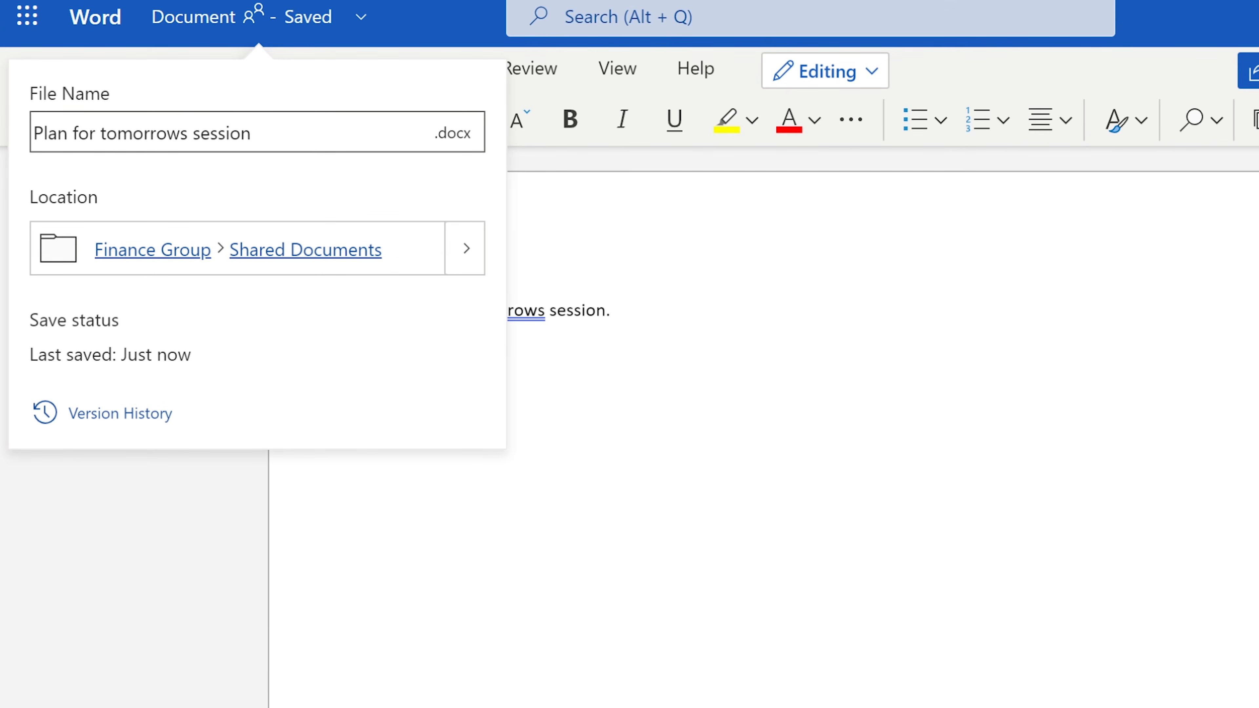
key("Return")
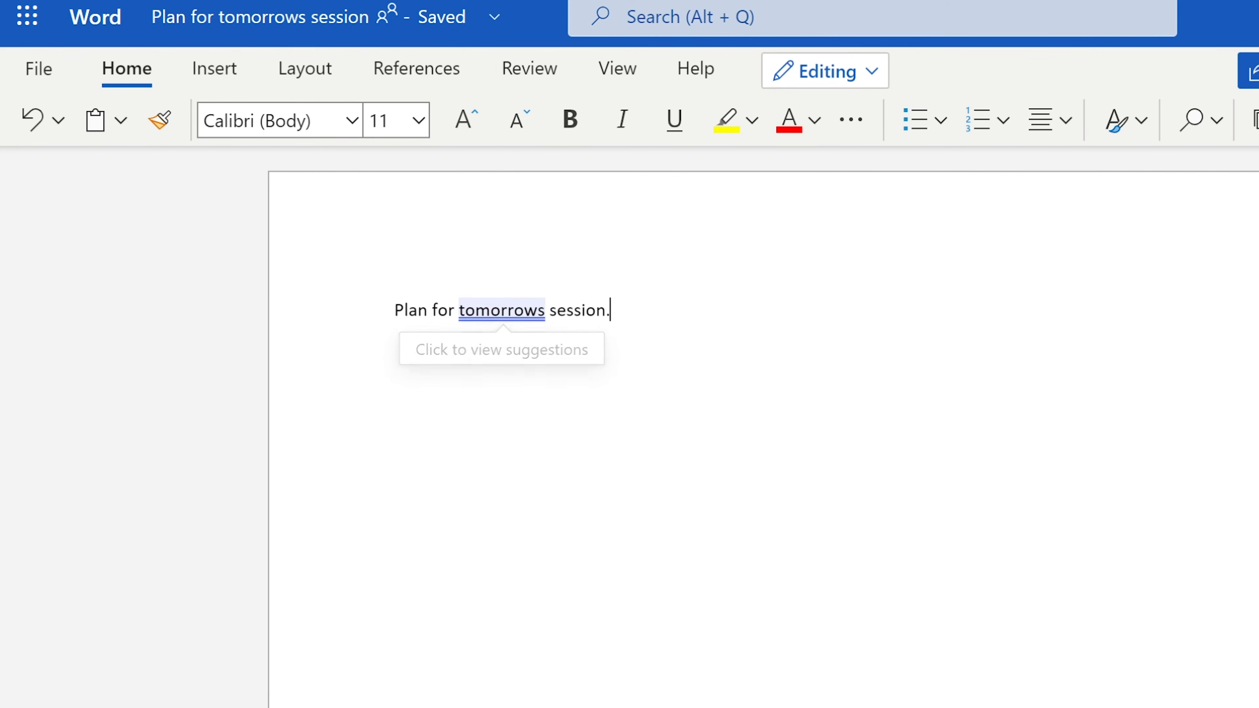
Accept the grammar suggestion changing 'tomorrows' to the possessive 'tomorrow's'
left_click(541, 310)
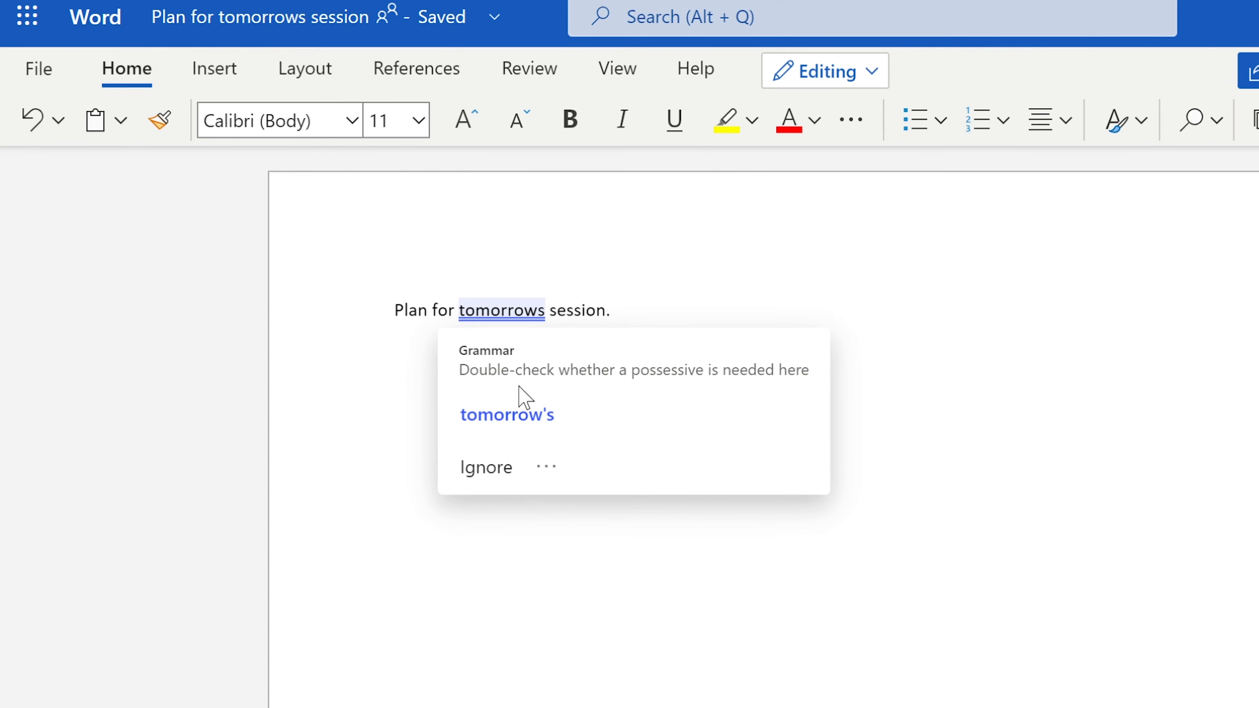
left_click(513, 419)
left_click(385, 419)
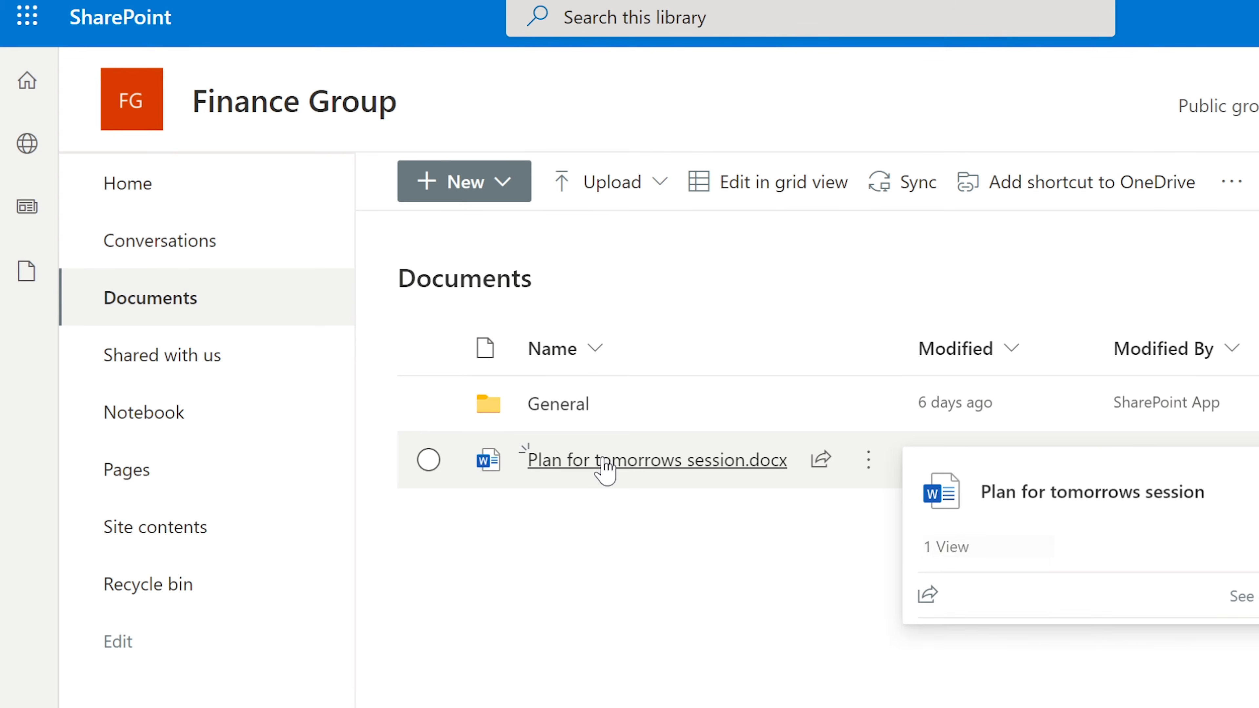
Cancel a file upload, then view shared files and open the Finance Group Notebook in OneNote
left_click(581, 190)
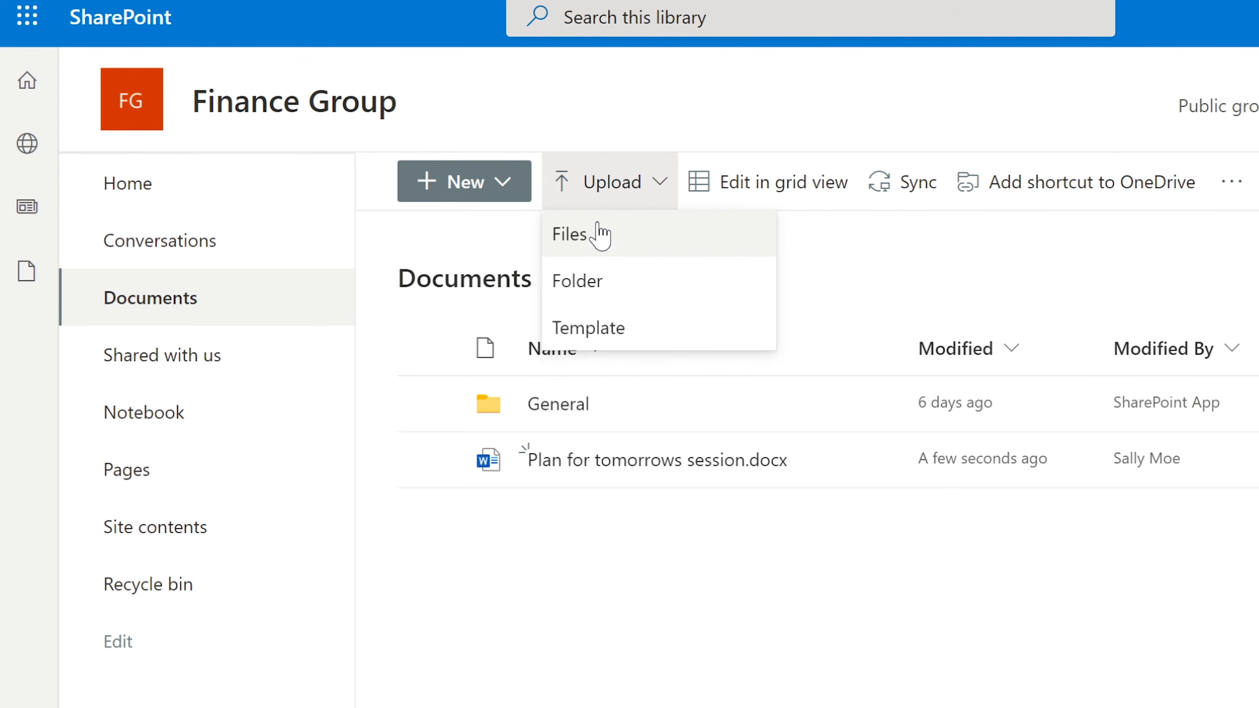
left_click(600, 246)
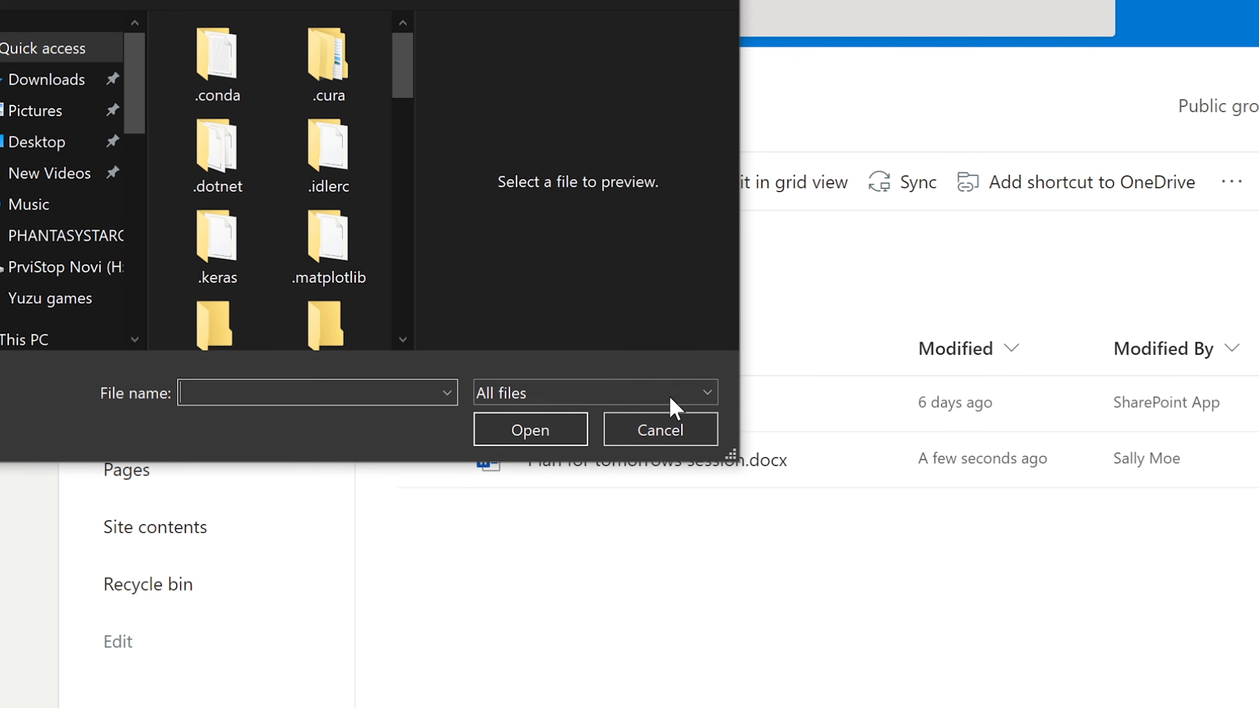
left_click(656, 429)
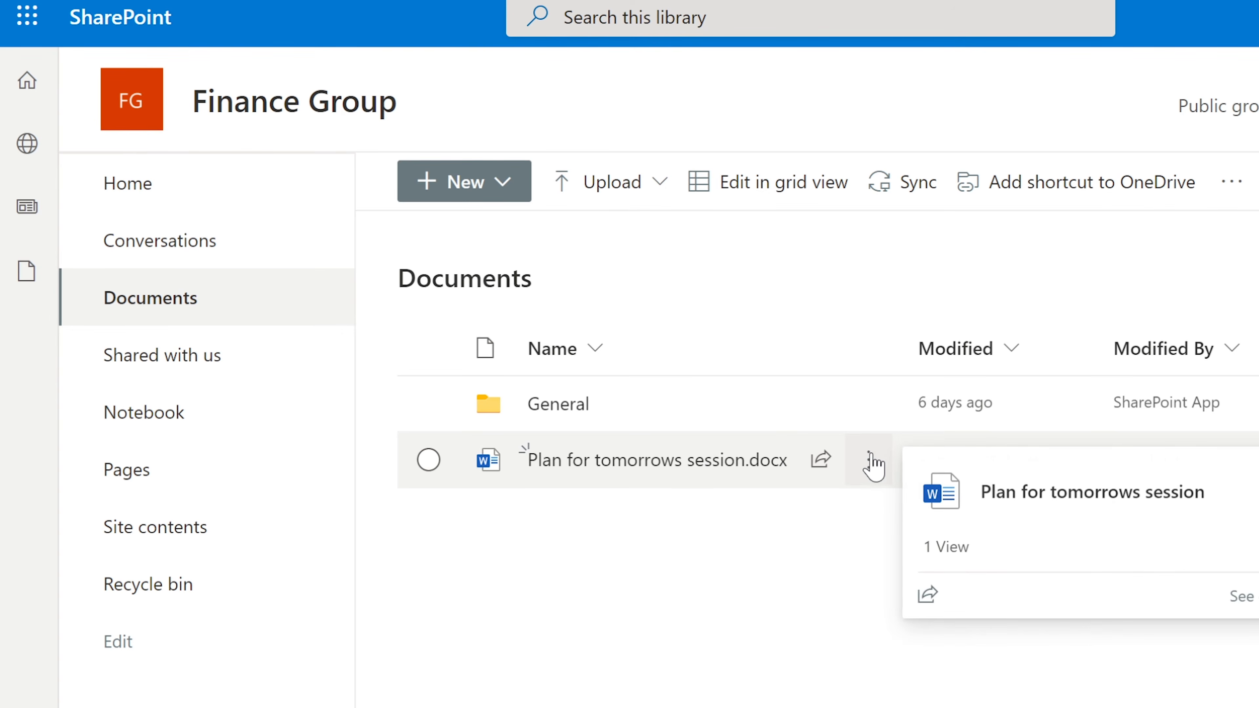
left_click(870, 459)
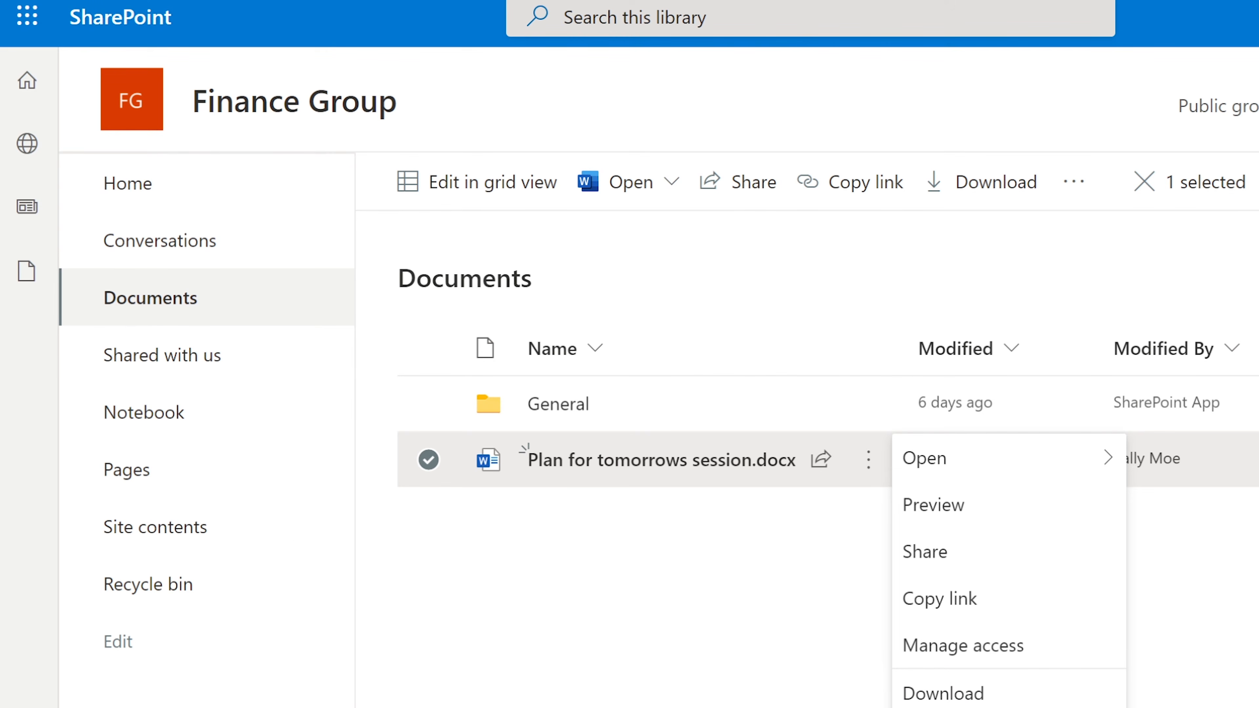
left_click(146, 358)
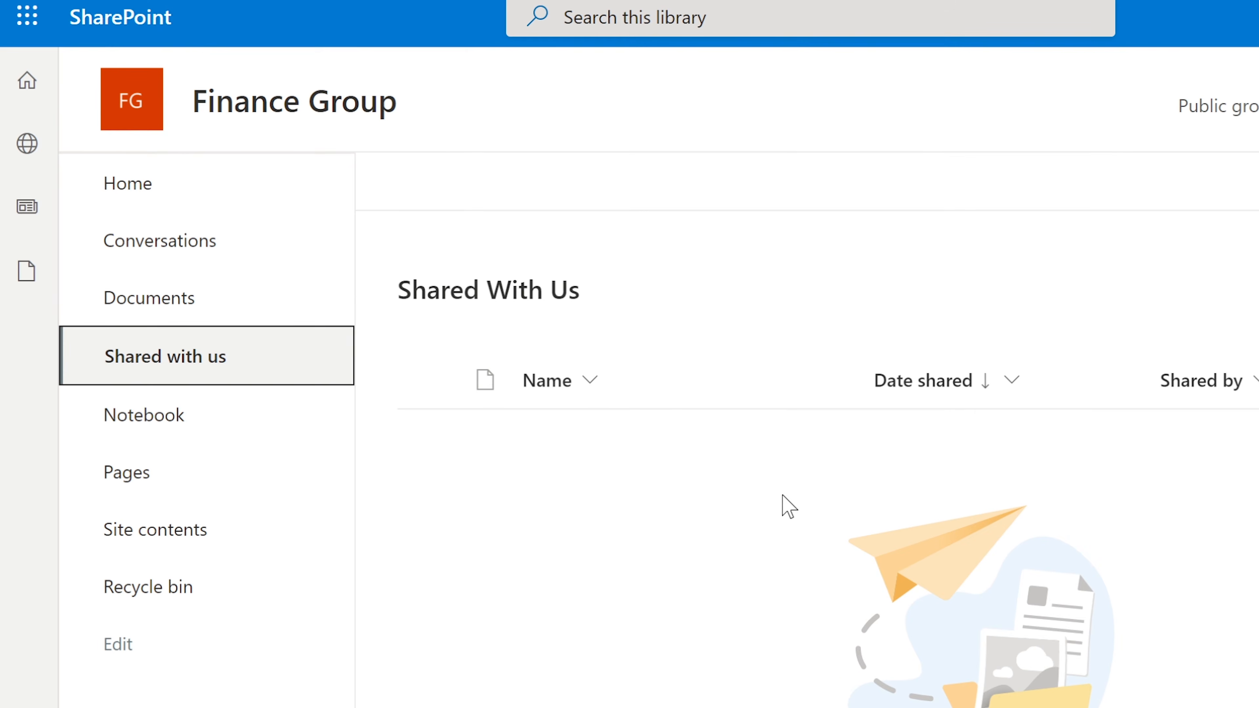
left_click(166, 415)
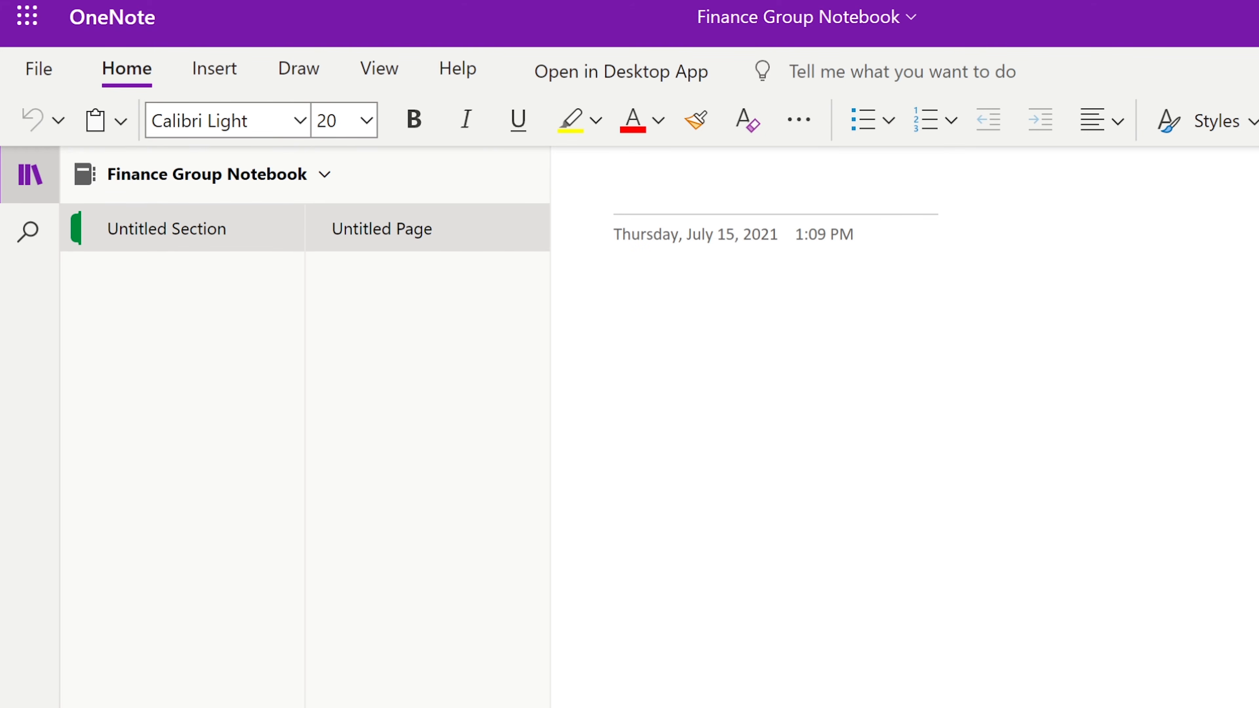
Title the OneNote page 'Plan for tomorrow's session' and add the numbered list item 'Meeting'
type("Plan for ")
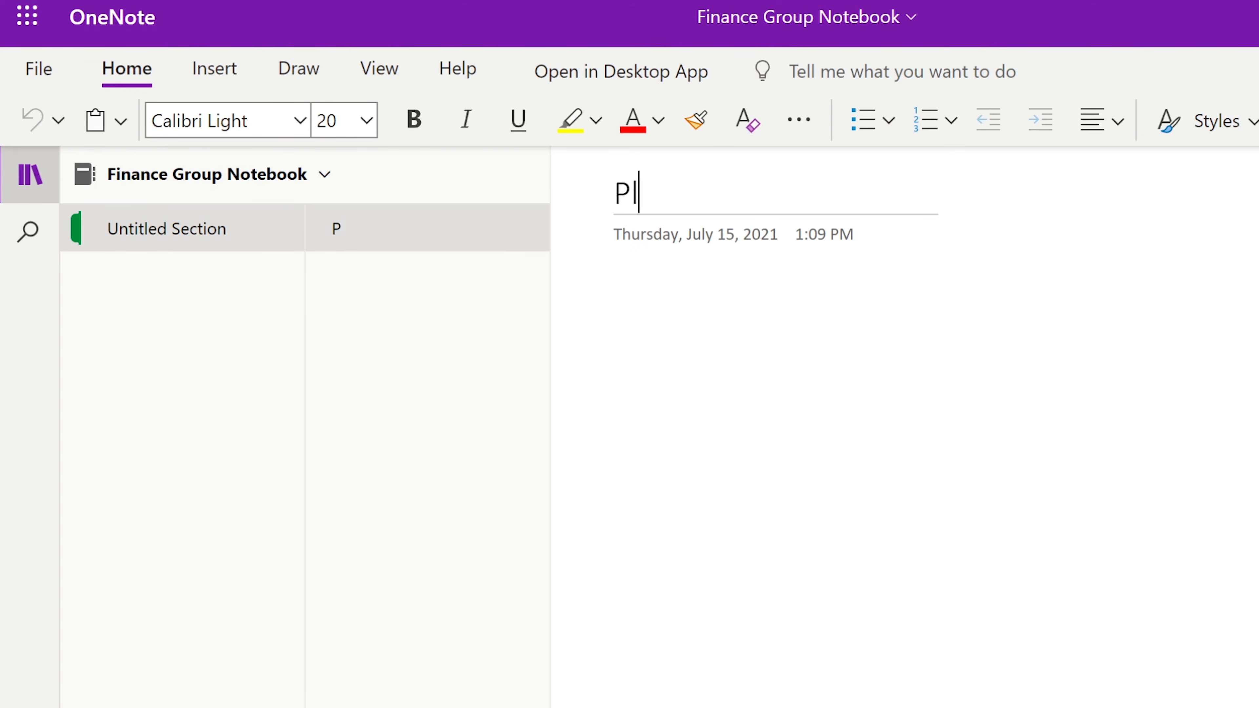
type("to")
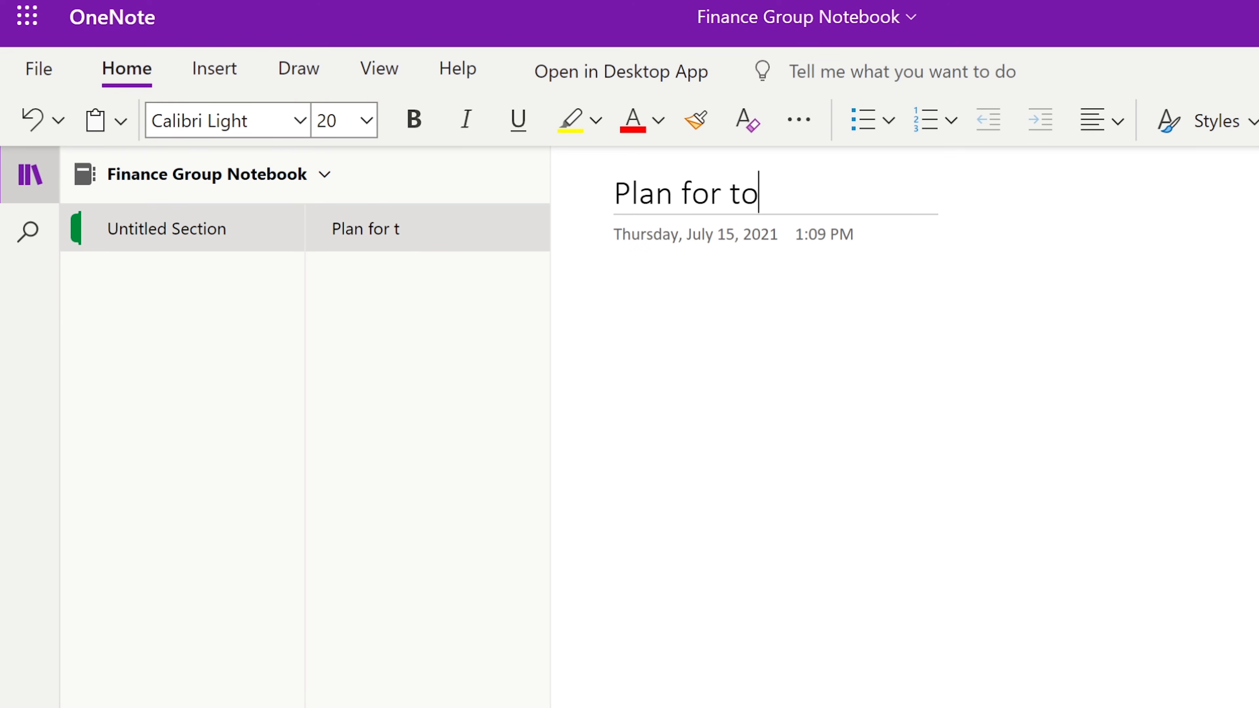
type("morrow's session")
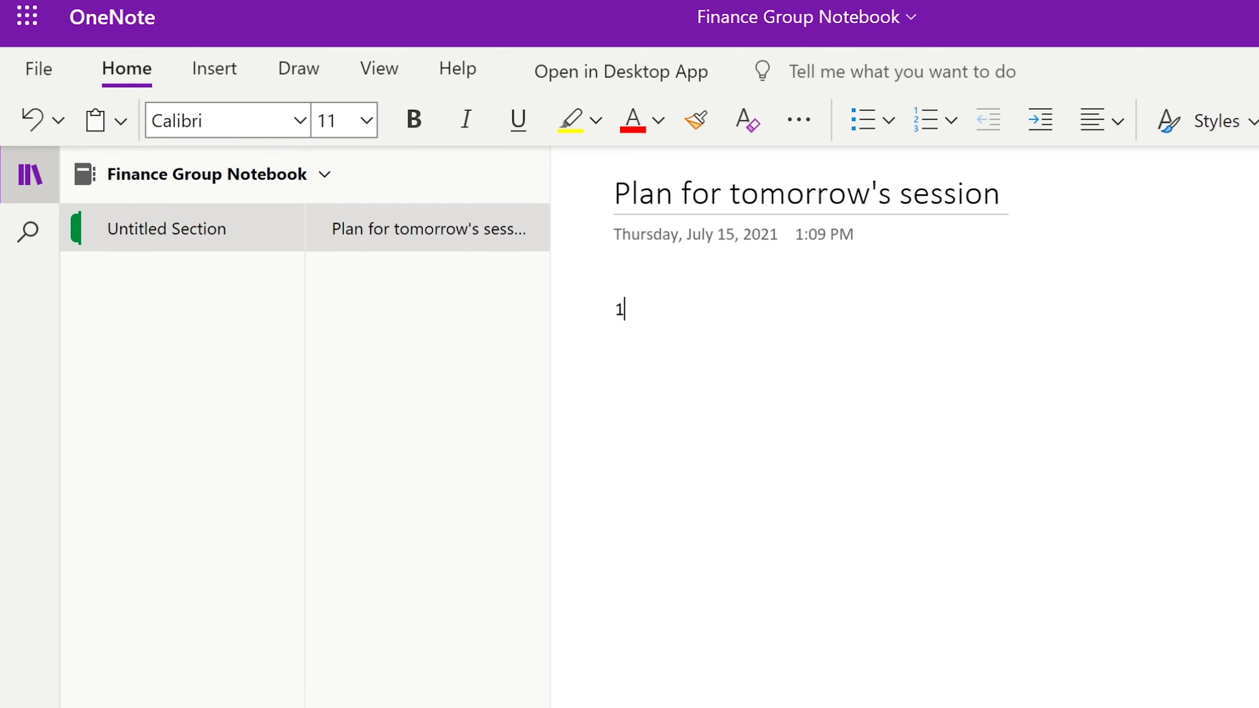
type("Meeting.")
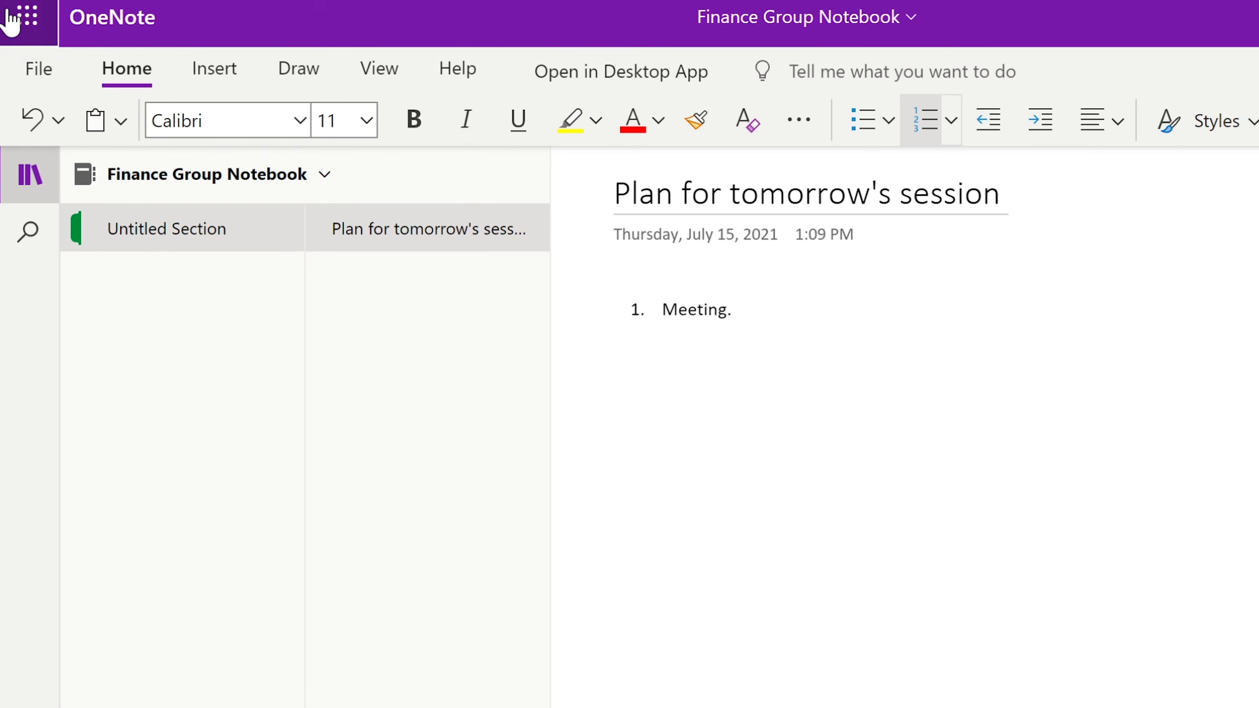
left_click(10, 19)
Switch to SharePoint and open the Finance Group team site home page
left_click(87, 373)
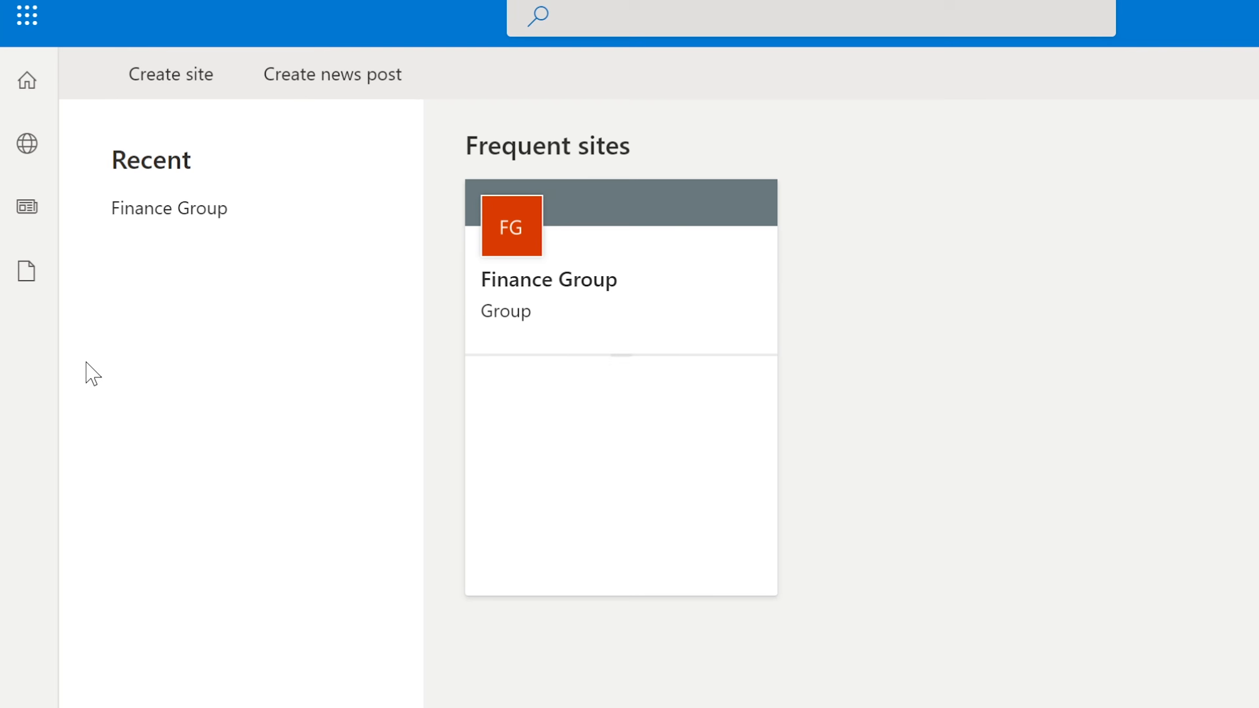
left_click(585, 327)
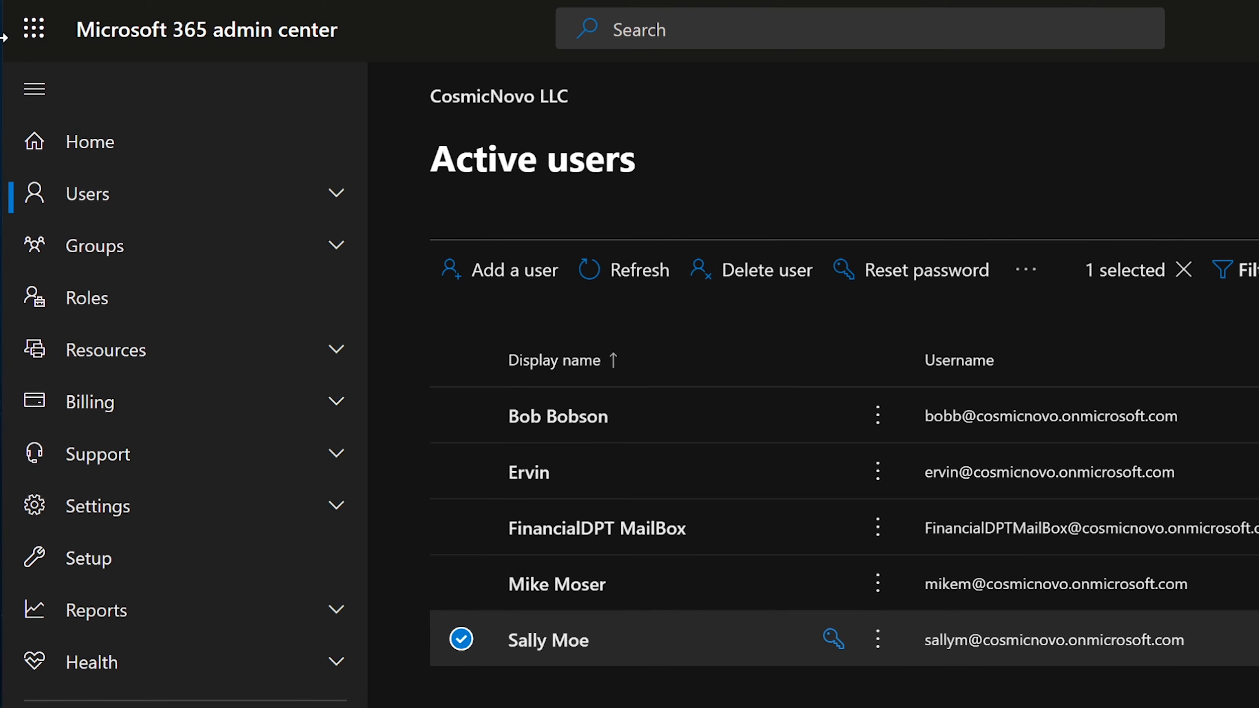
left_click(34, 38)
left_click(111, 389)
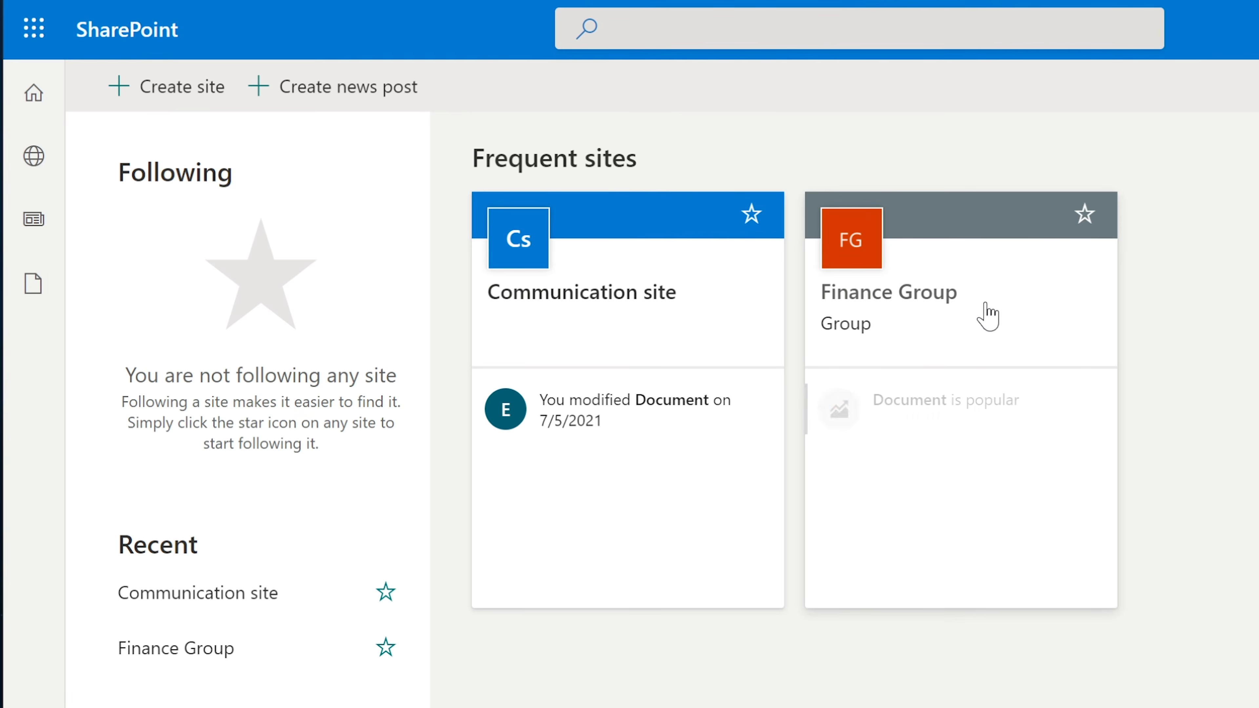
left_click(982, 314)
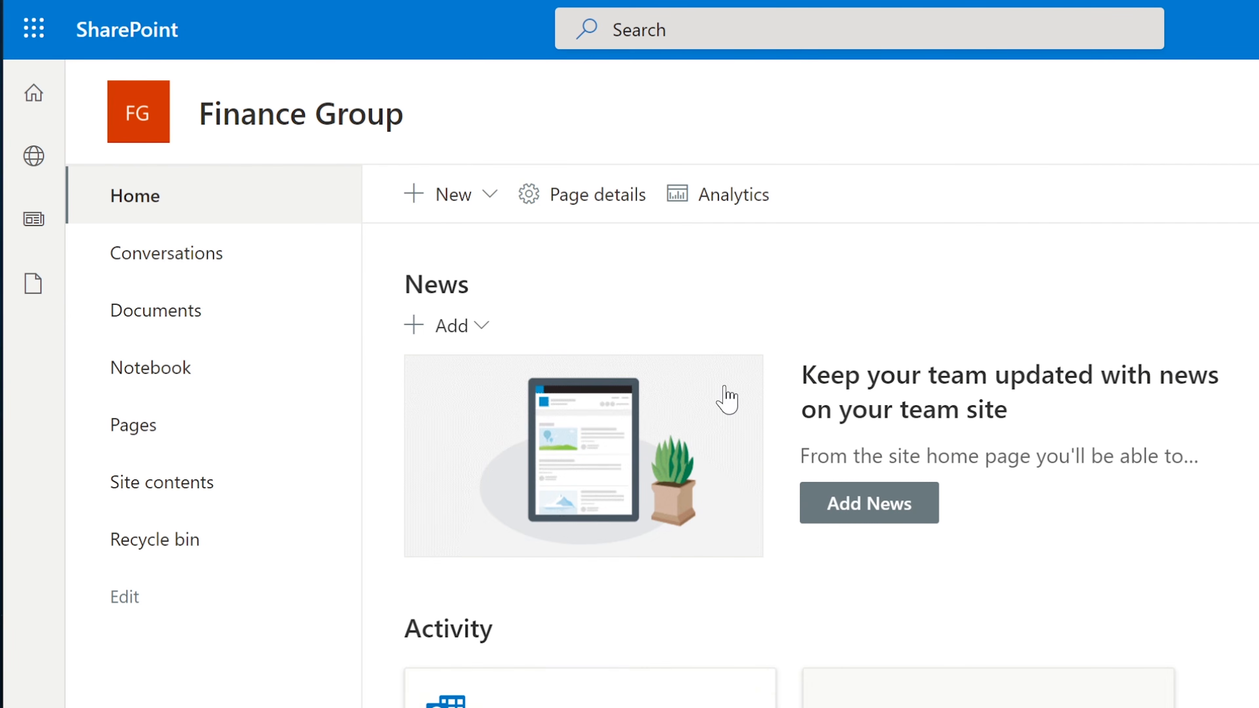
Browse the Finance Group site's Pages library and preview its Home page
left_click(148, 371)
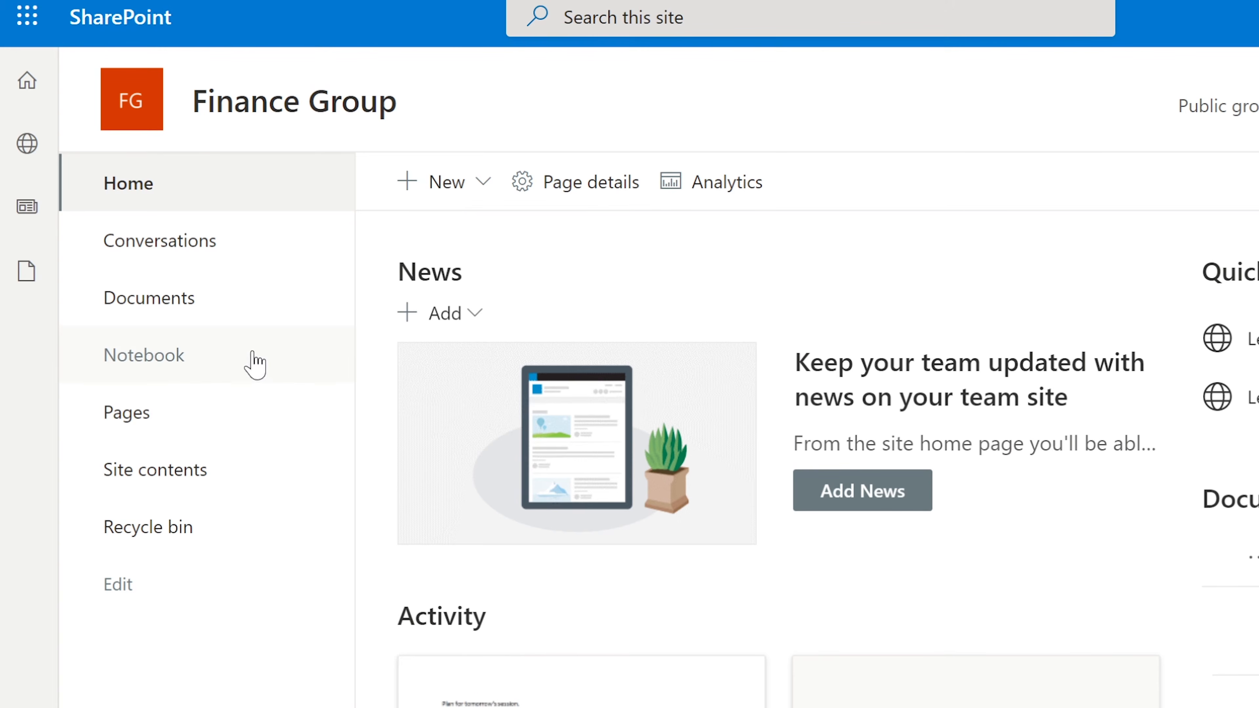
left_click(153, 408)
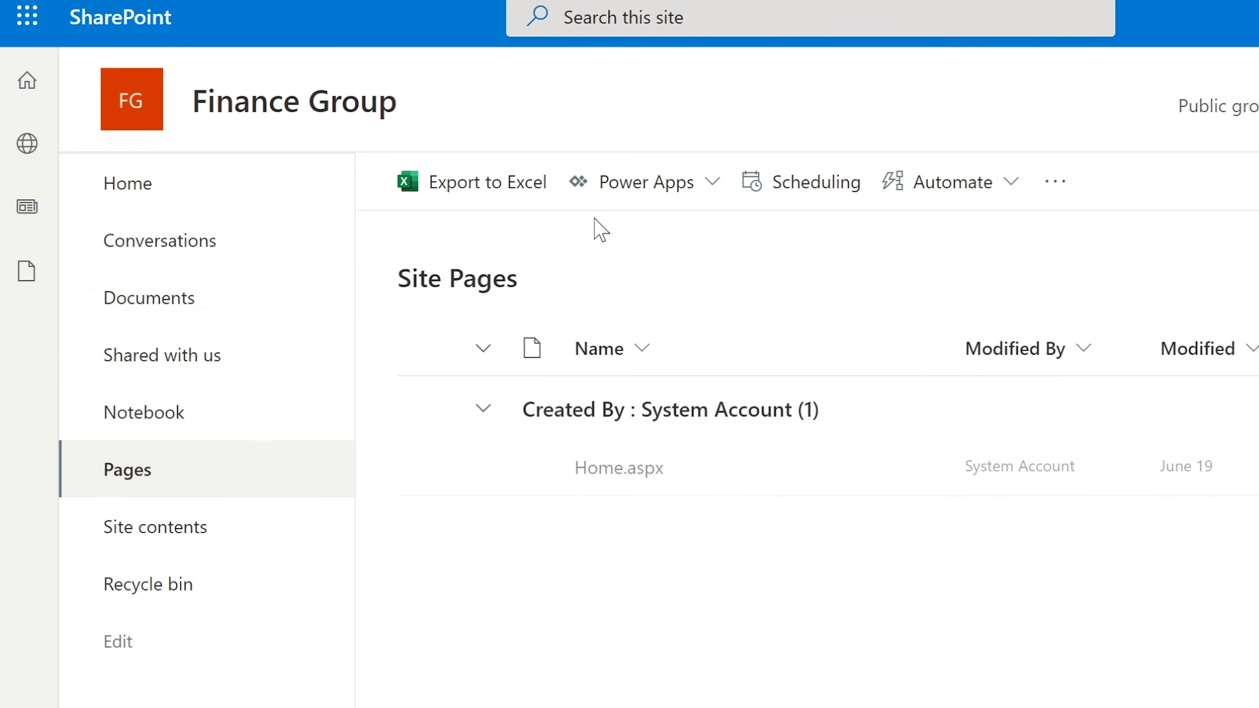
mouse_move(590, 485)
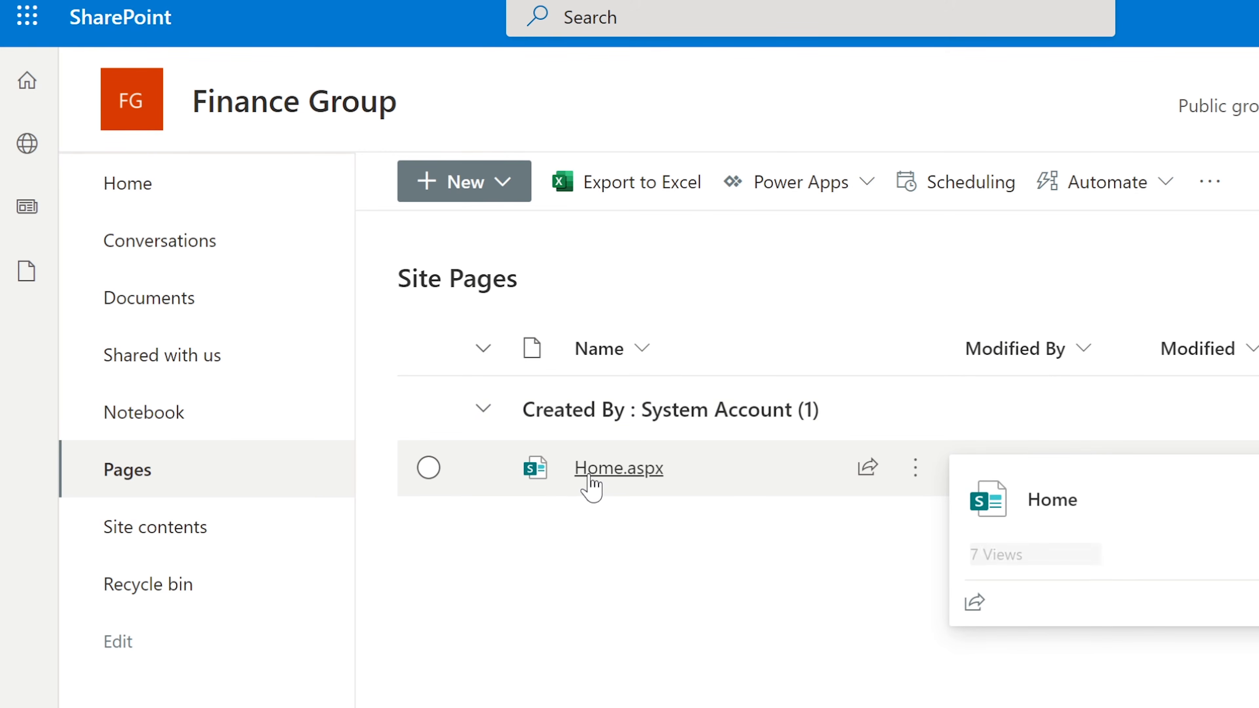
left_click(604, 471)
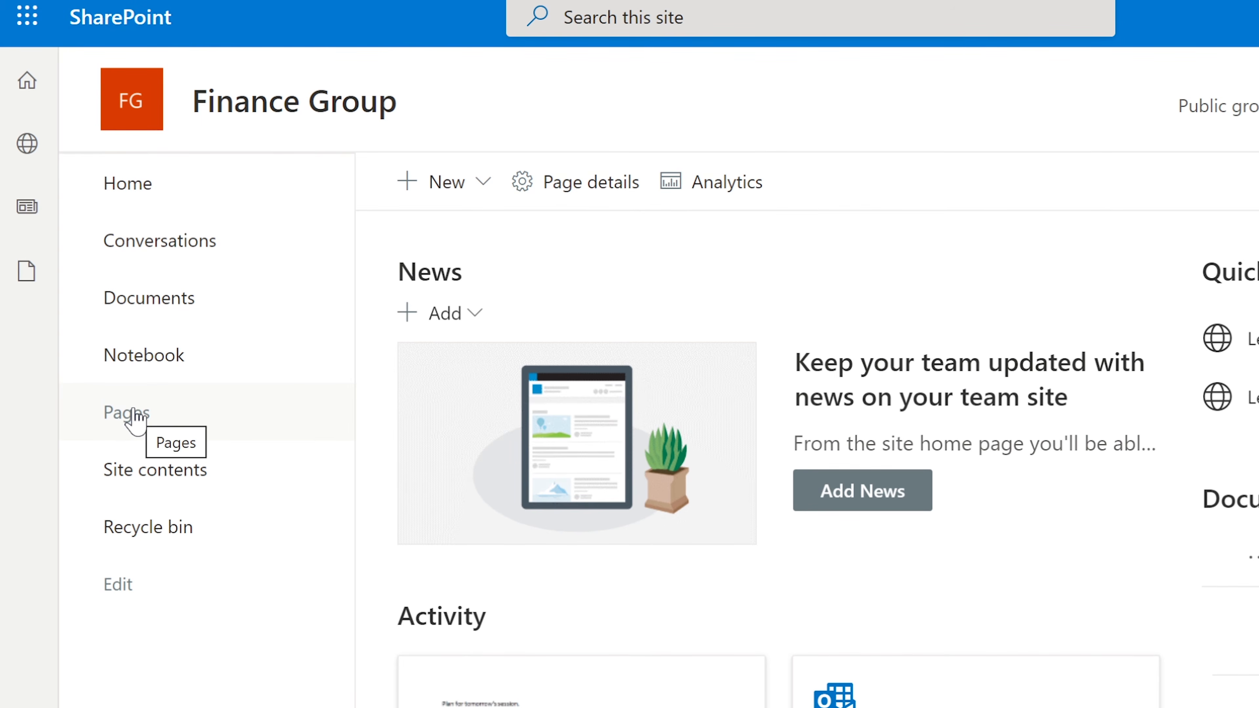
left_click(133, 417)
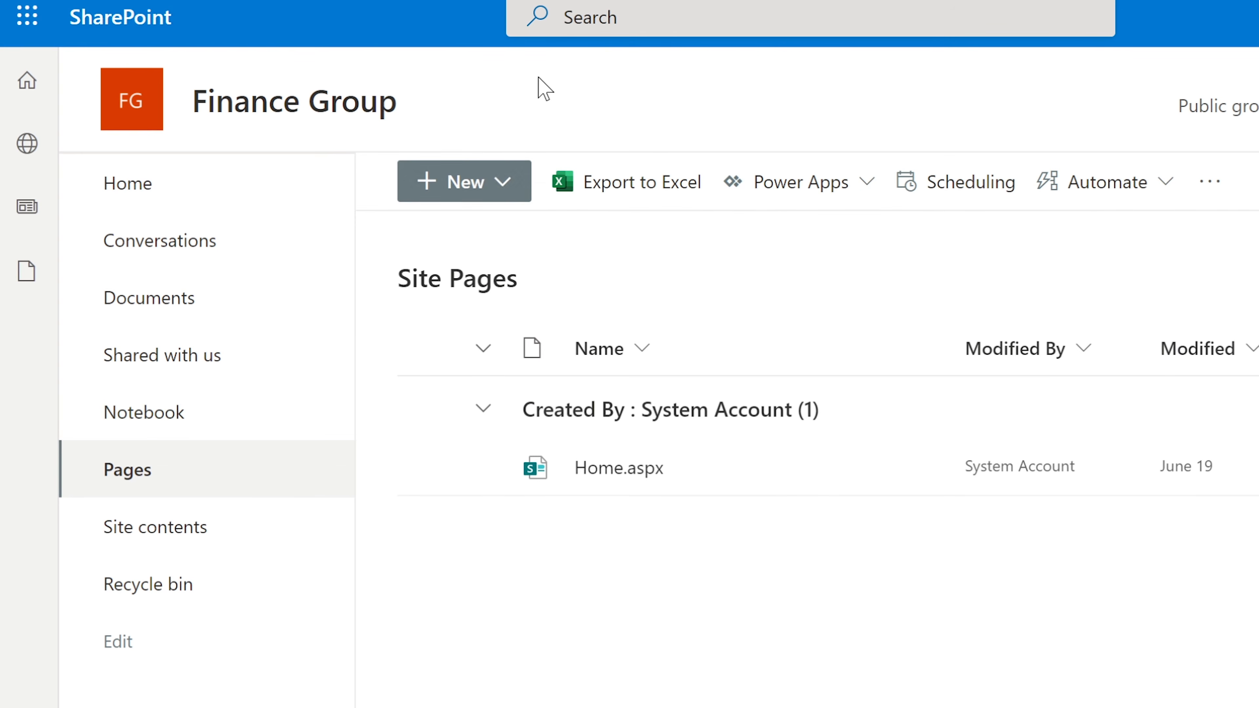
Create a new site page from the Pages library's New menu
left_click(491, 181)
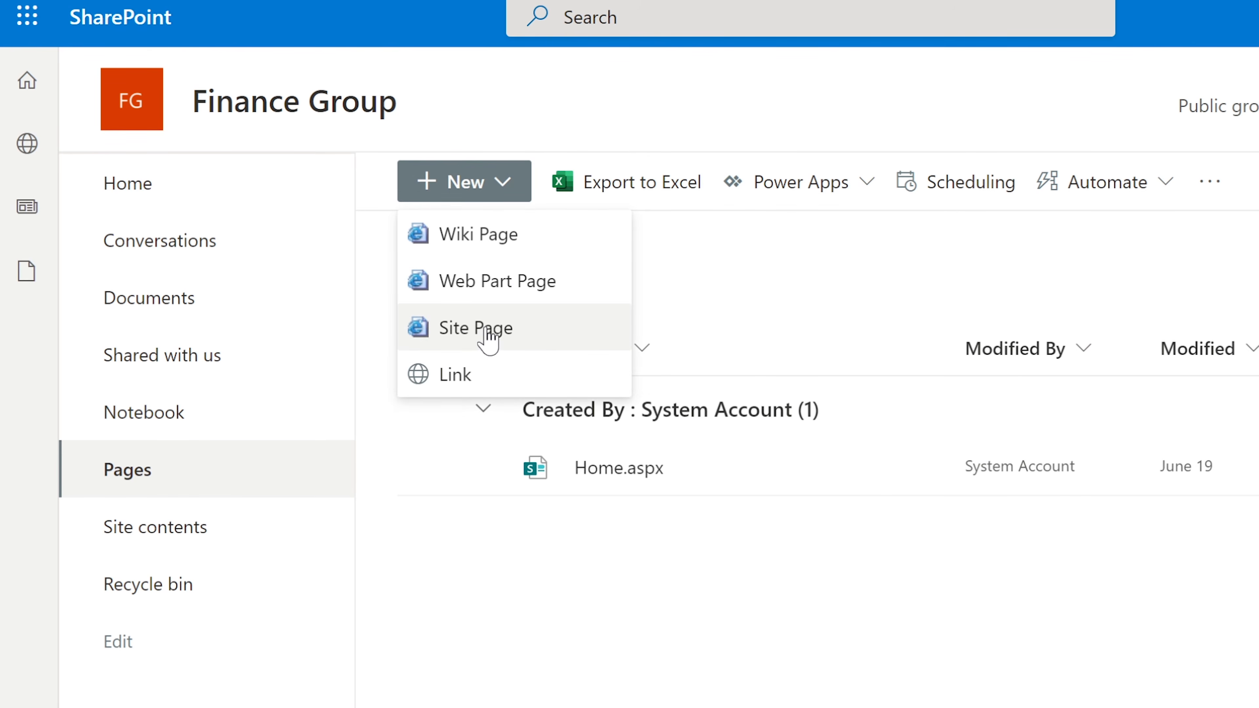
left_click(270, 473)
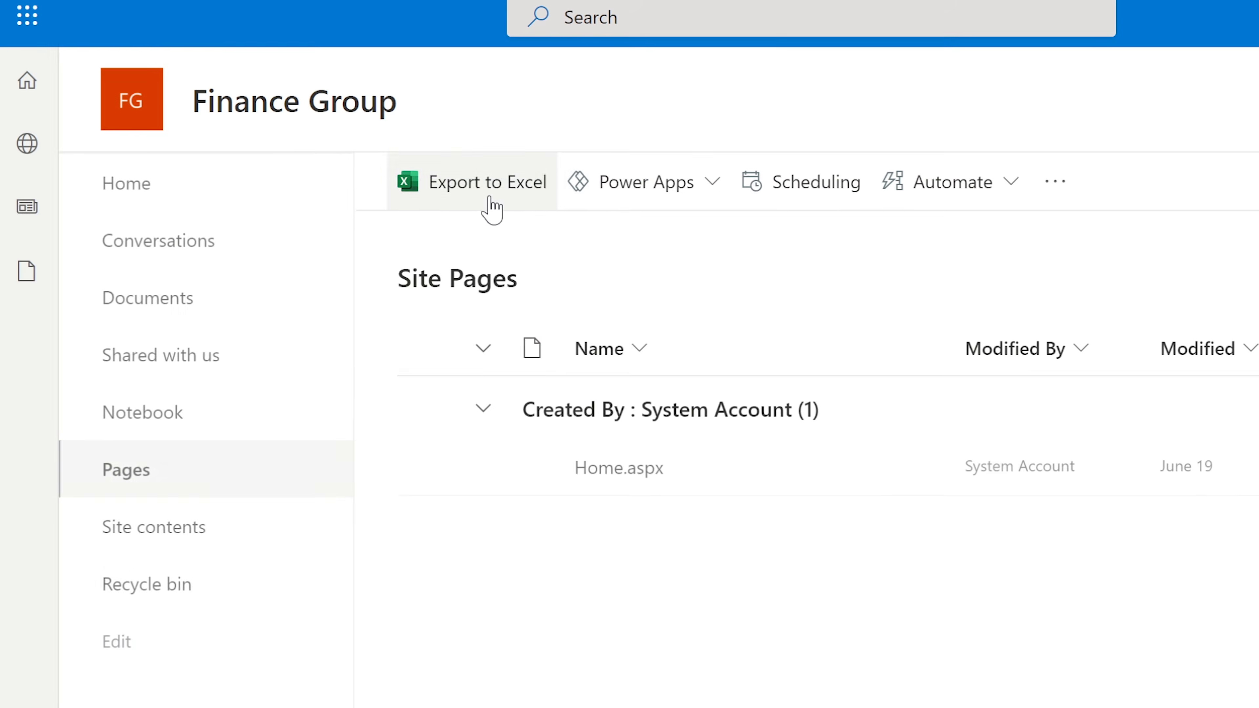
left_click(495, 192)
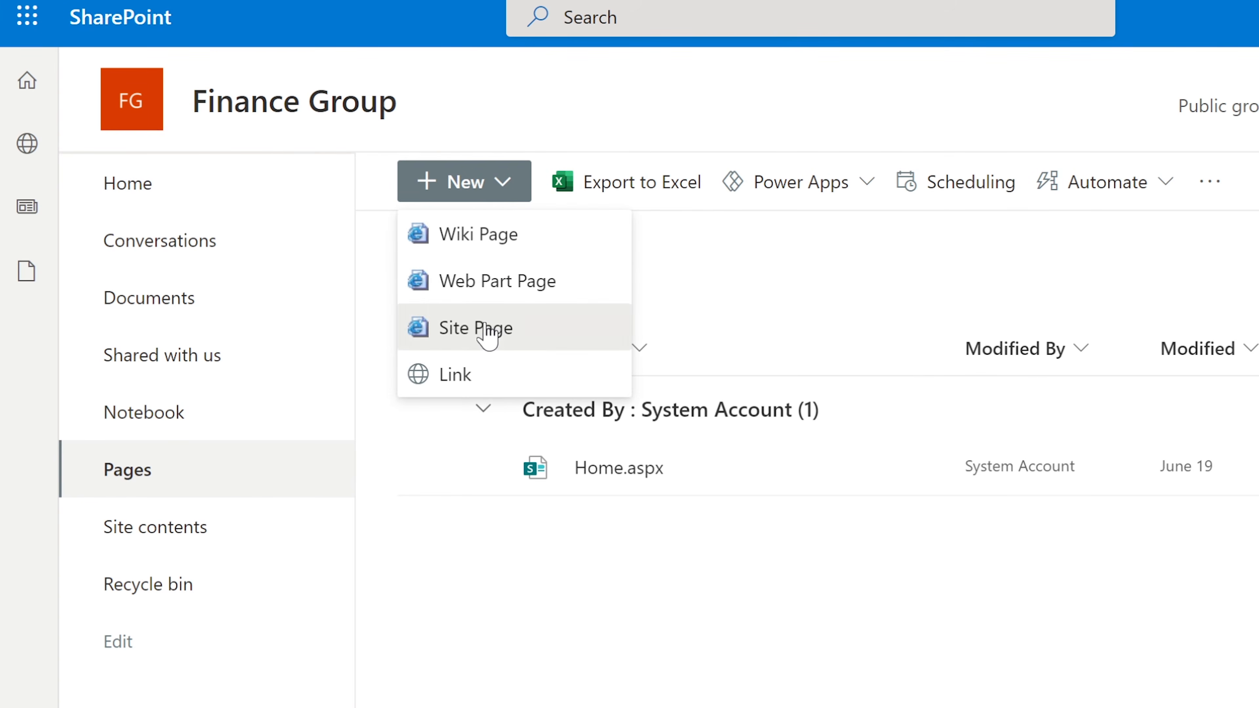
left_click(488, 329)
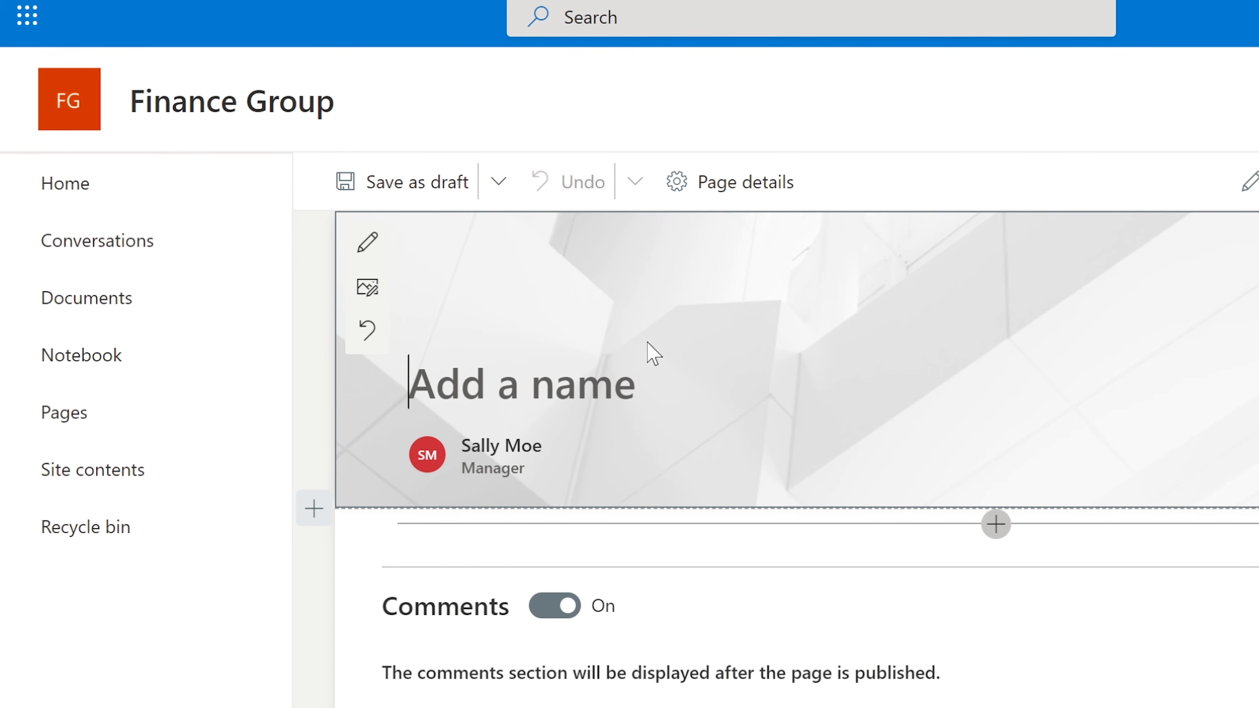
Title the new page 'Work Sessions' and bring up the web part list below the title area
type("Sessions")
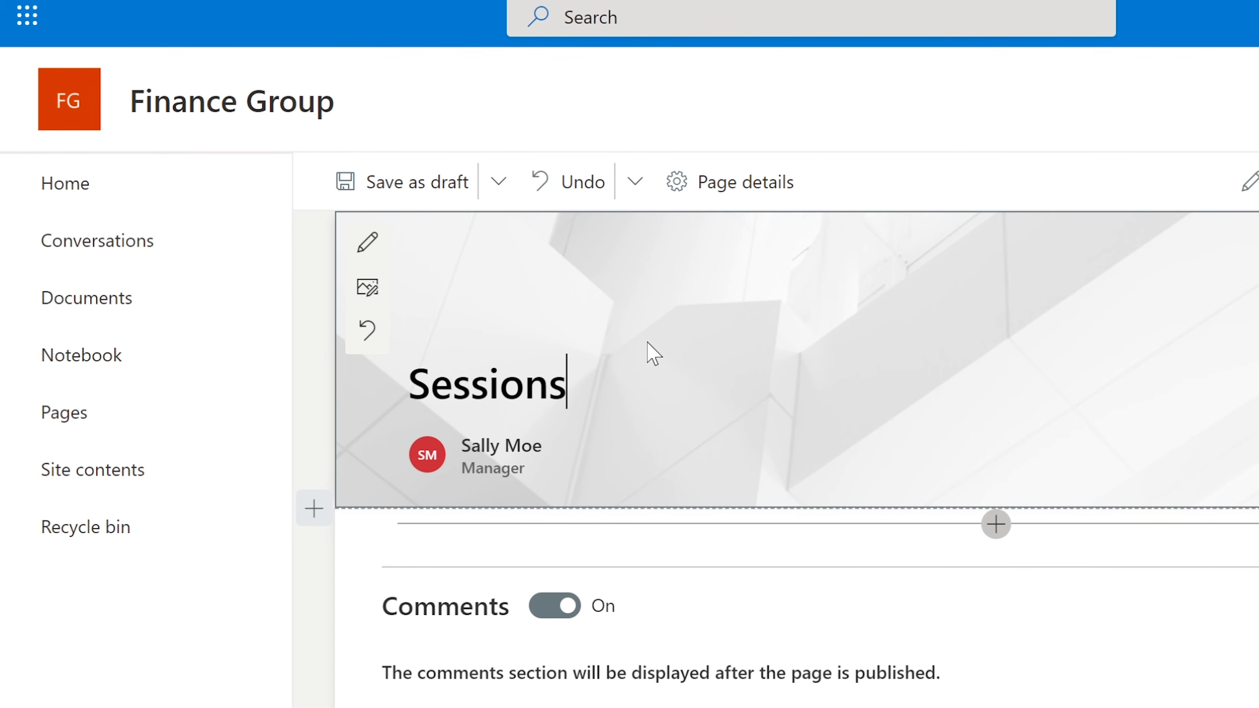
key("Left")
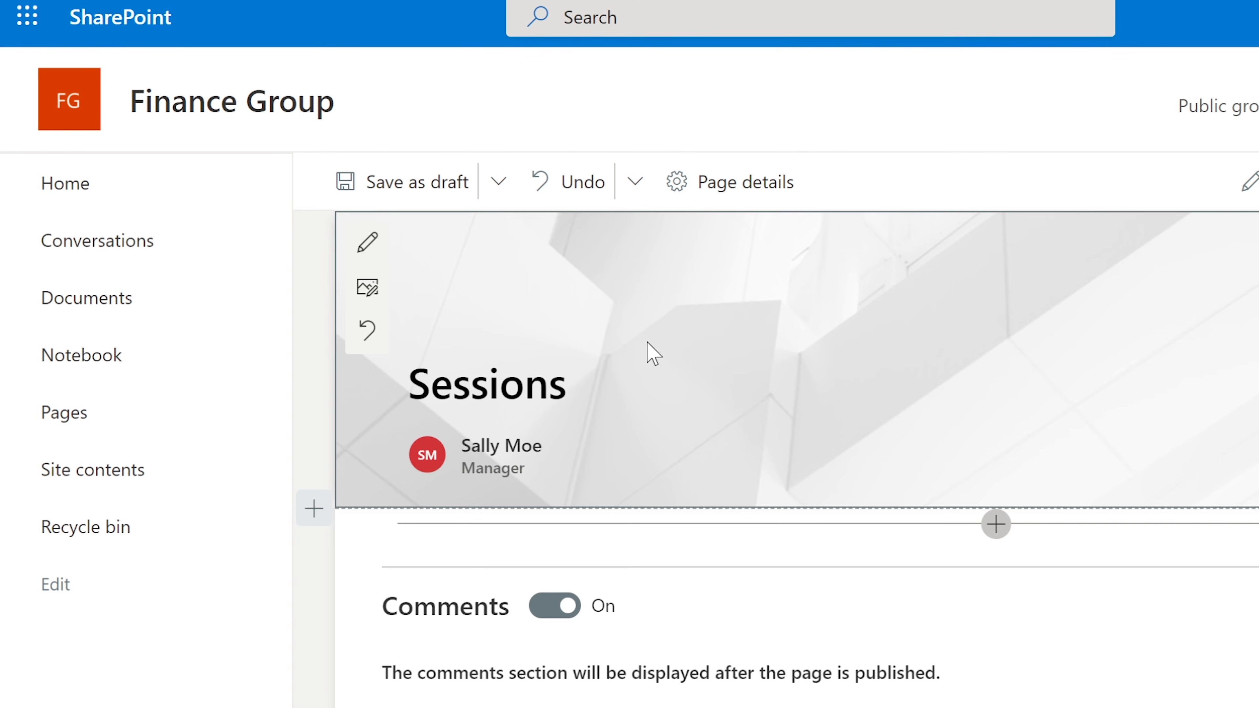
type("Work")
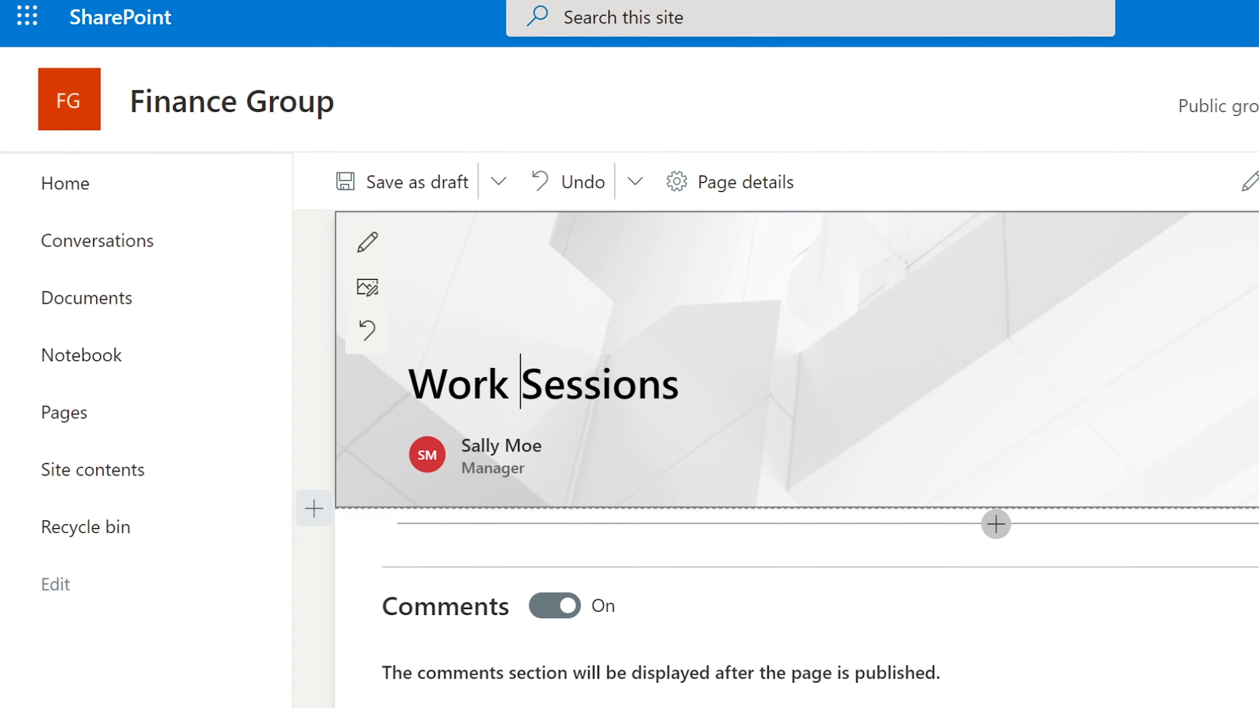
left_click(510, 463)
mouse_move(498, 477)
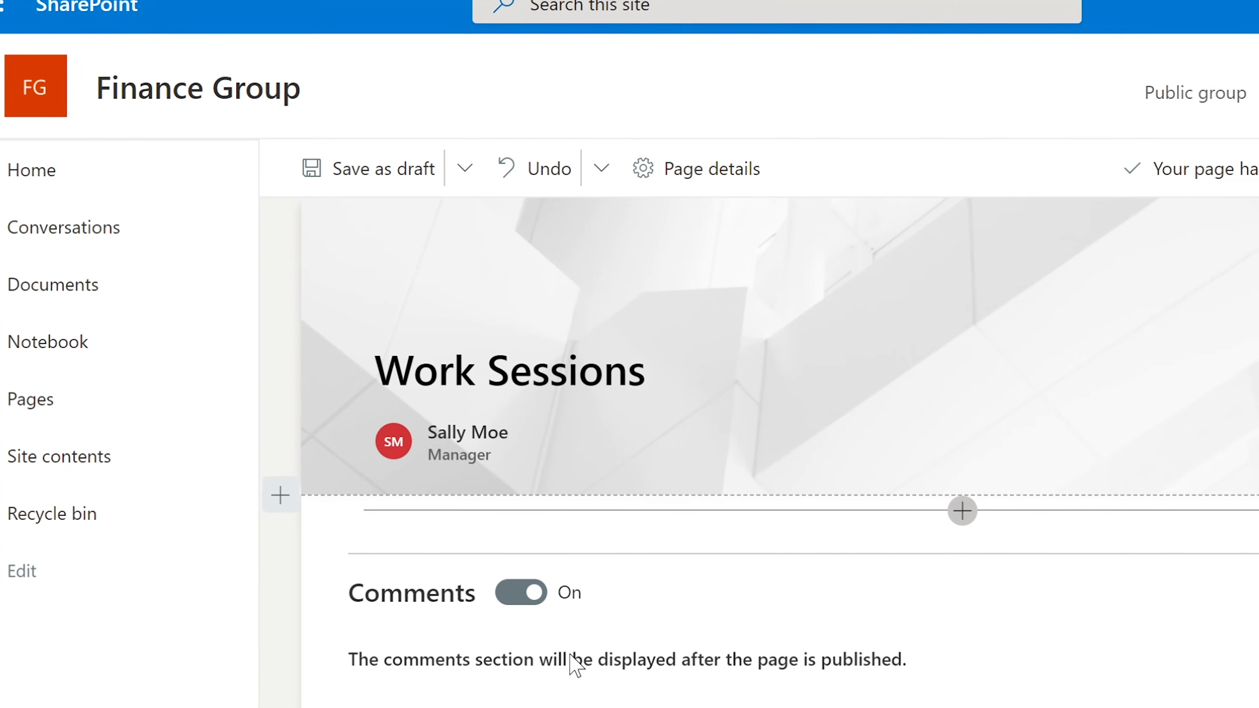
left_click(957, 509)
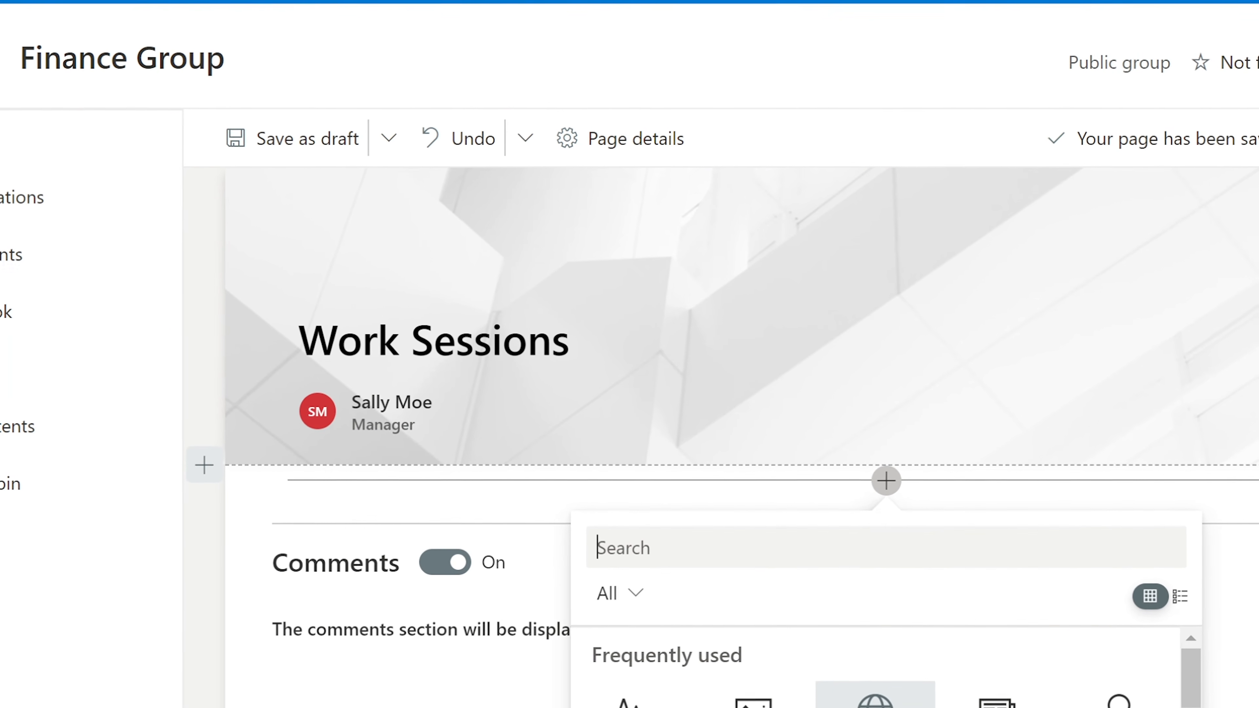
Add a text section reading '1. Meeting.' below the banner and publish the Work Sessions page
scroll(871, 702, "down", 3)
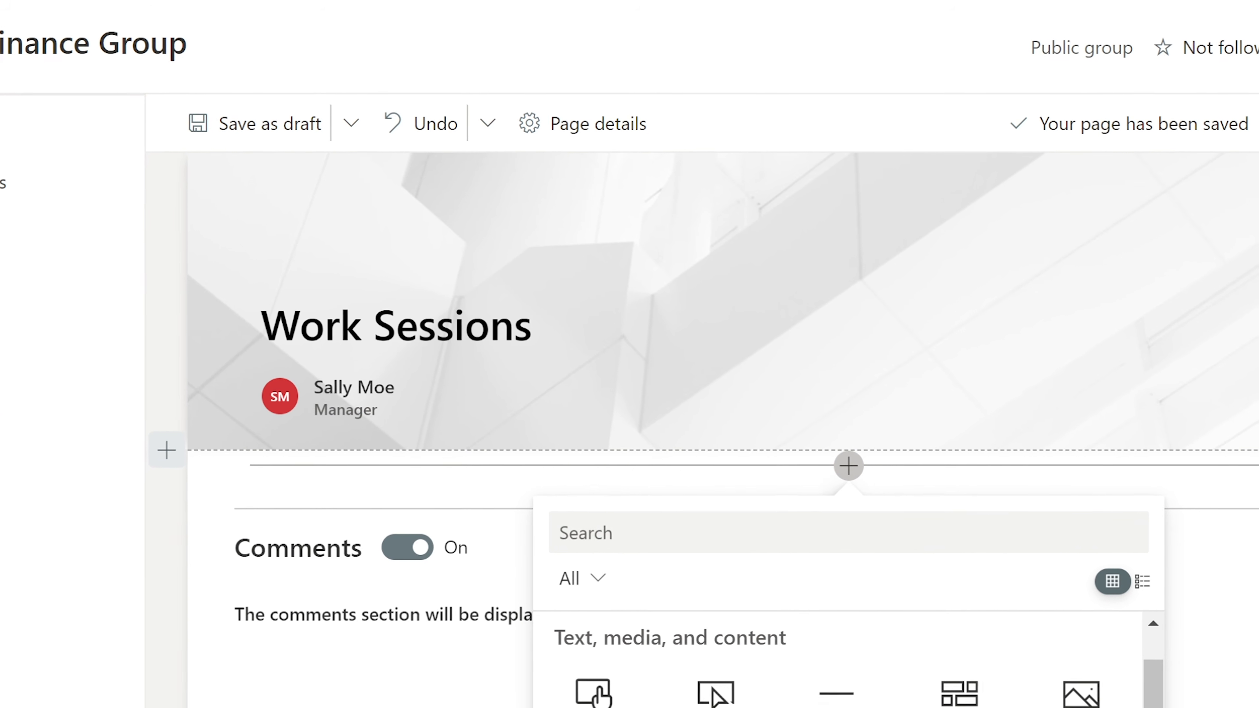
scroll(815, 690, "up", 3)
scroll(813, 655, "down", 1)
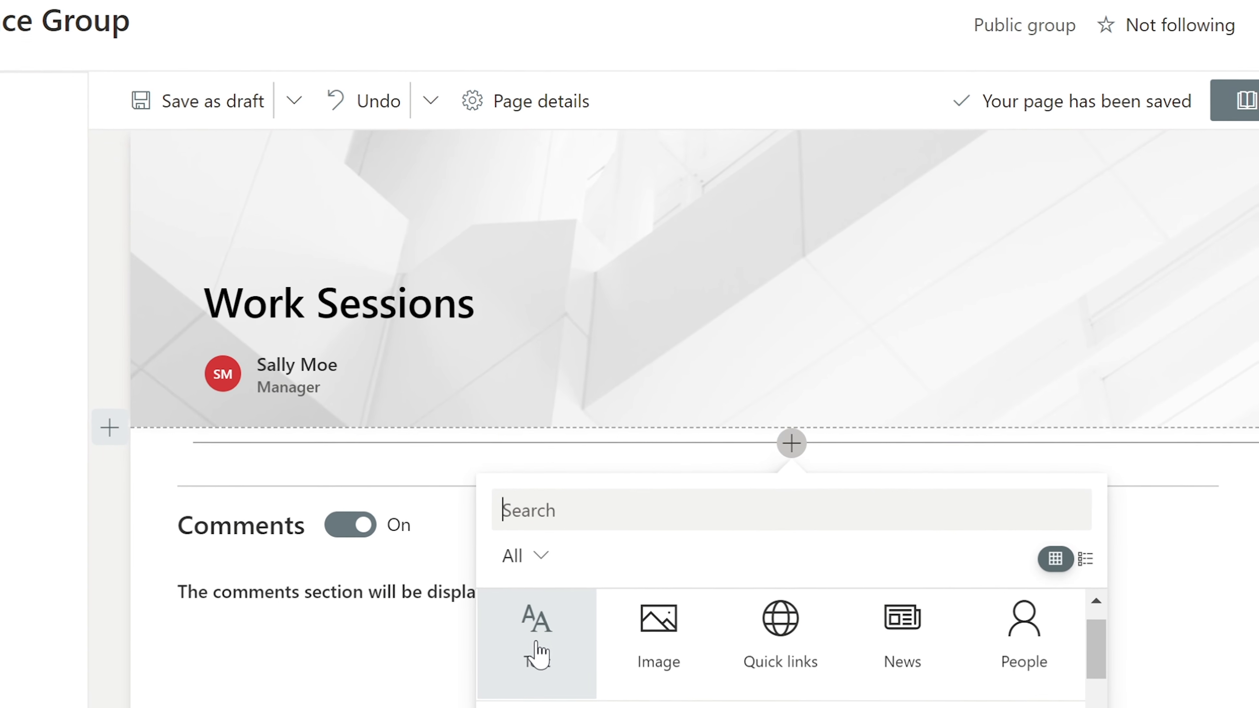
left_click(533, 654)
type("1. Meeting")
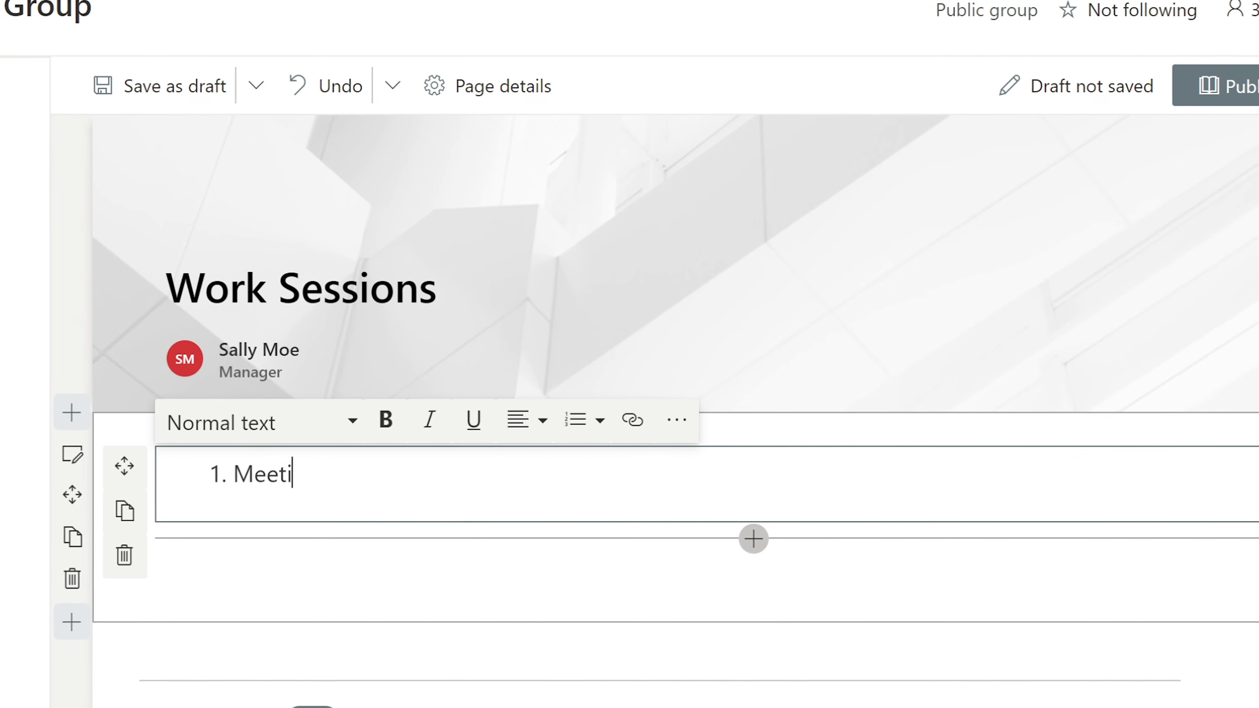
type(".")
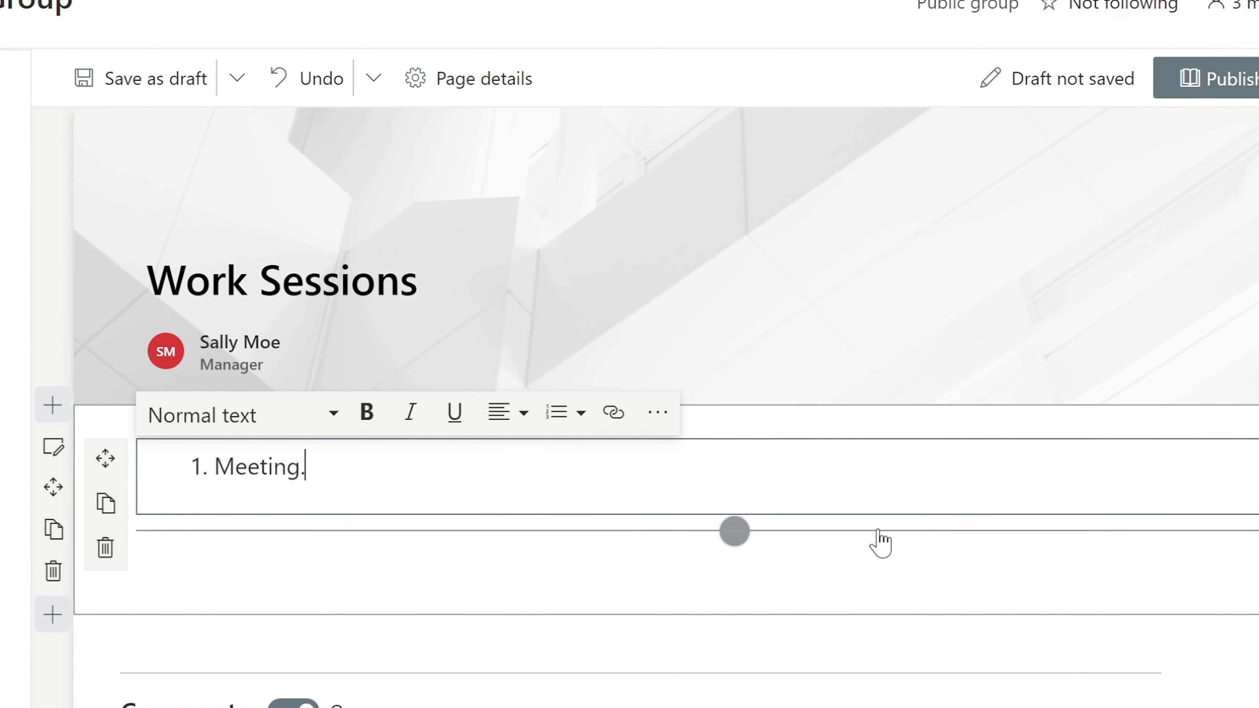
left_click(1239, 84)
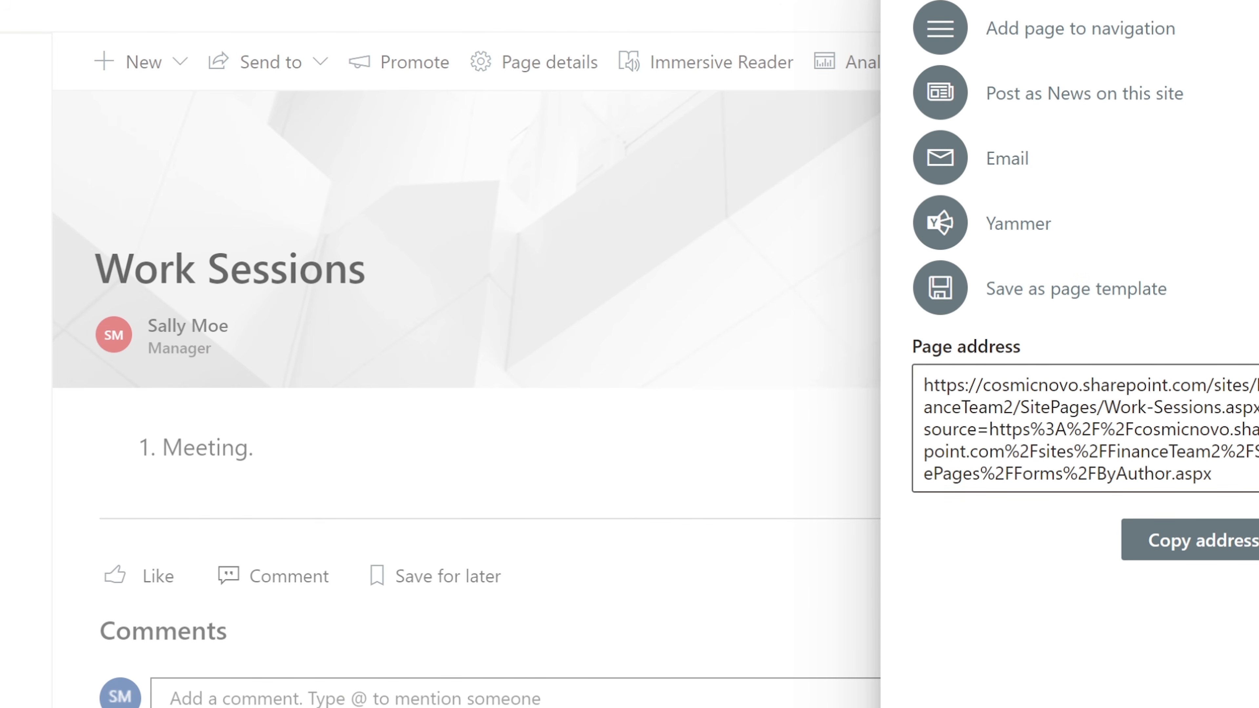
Close the share panel and reopen Work-Sessions.aspx from the Site Pages list
key("Escape")
left_click(25, 294)
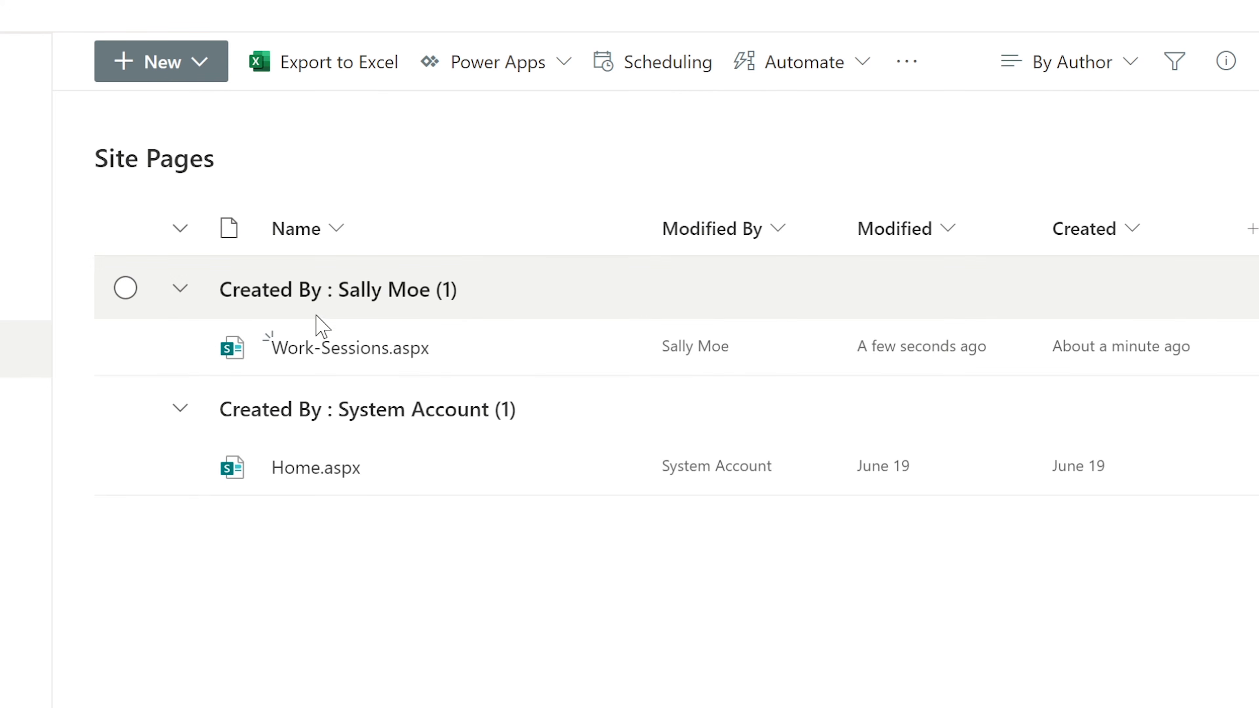
left_click(324, 350)
Go to the team site home and reopen Work Sessions from its recent activity card
left_click(25, 63)
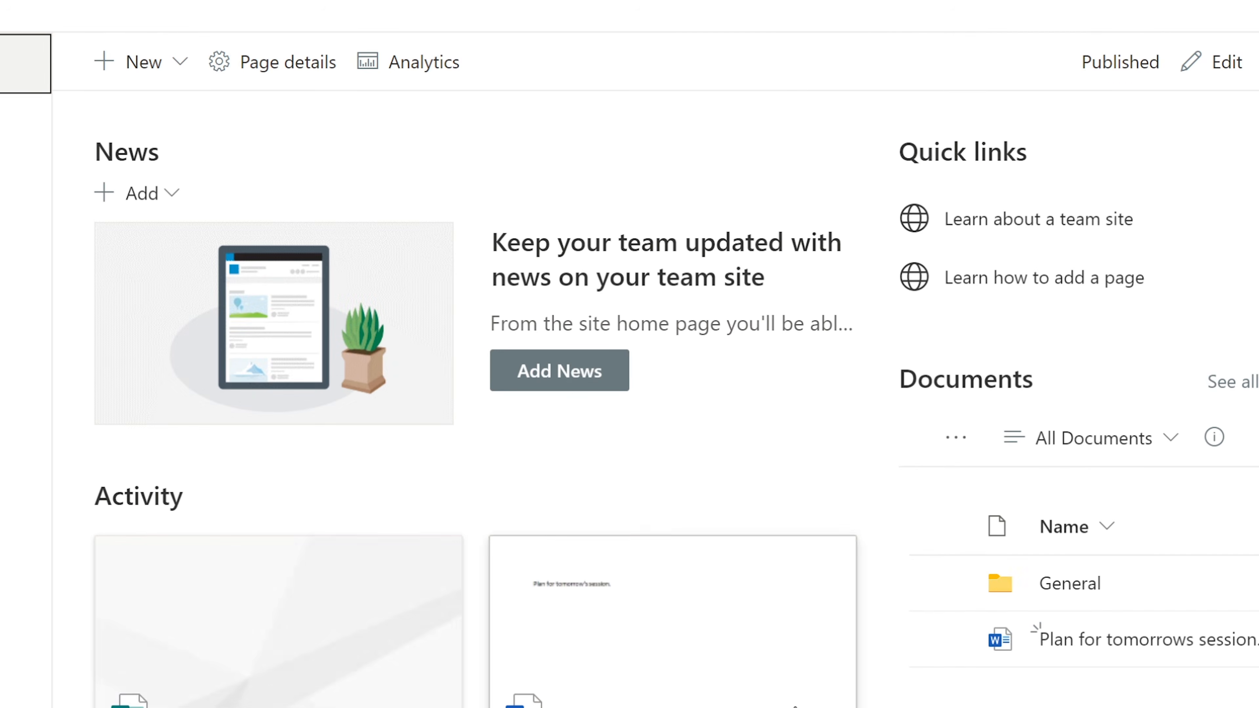
scroll(787, 703, "down", 5)
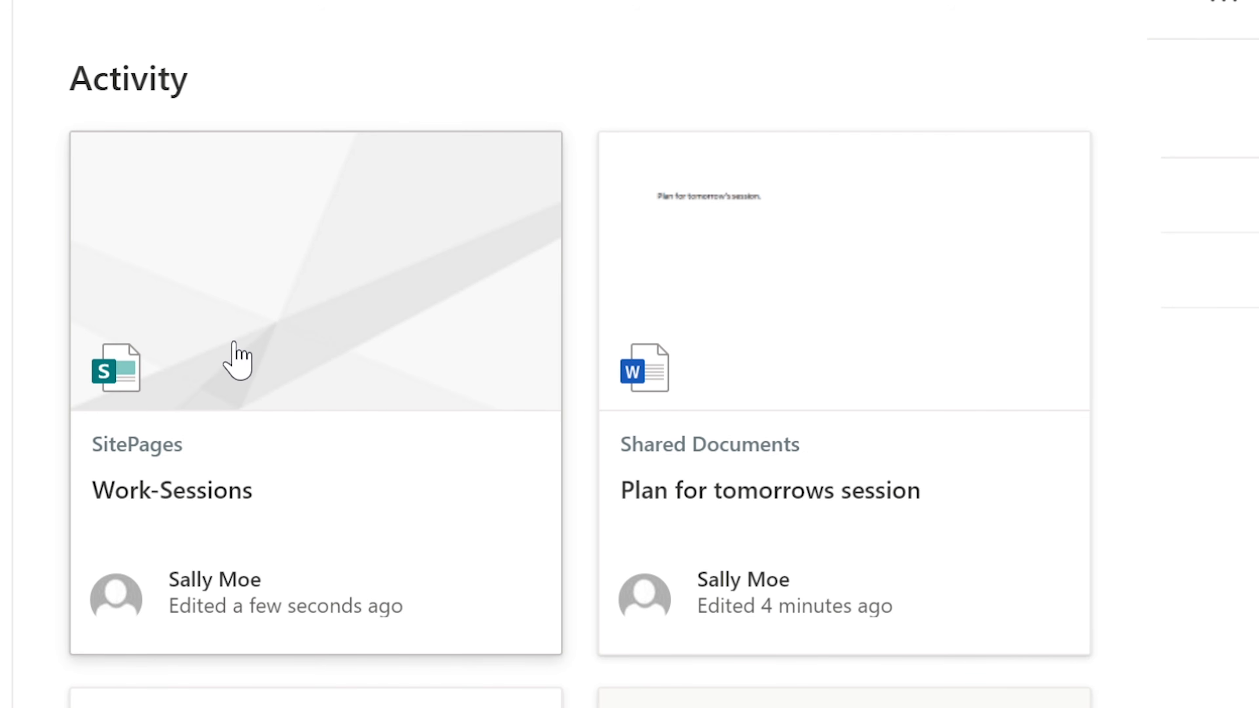
left_click(250, 347)
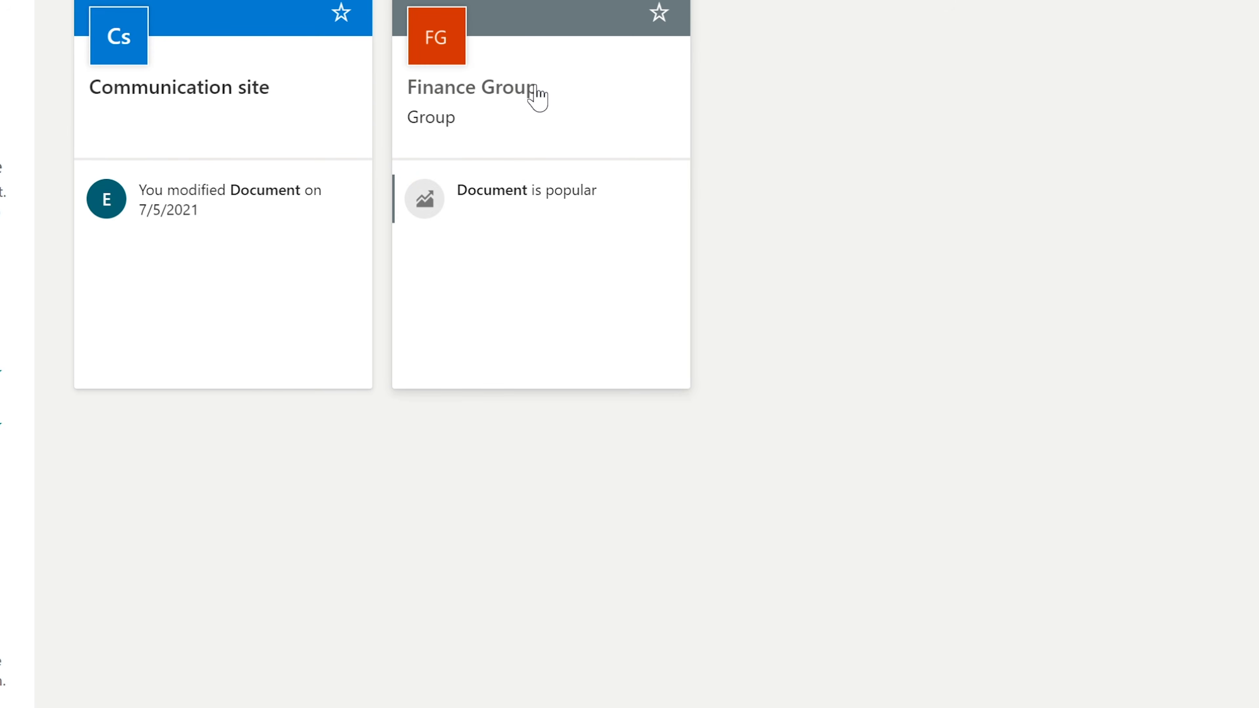
Post a congratulatory comment starting 'Grea' on Finance Group's Work-Sessions page, then switch windows
left_click(538, 97)
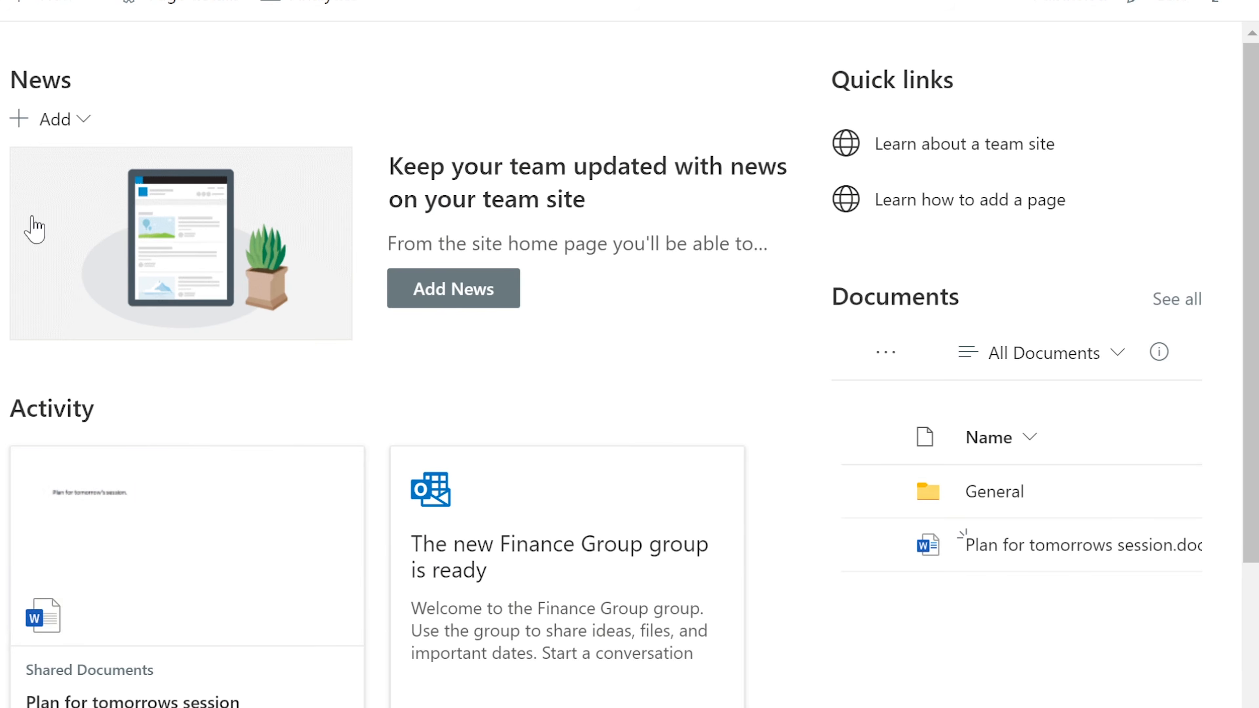
left_click(186, 687)
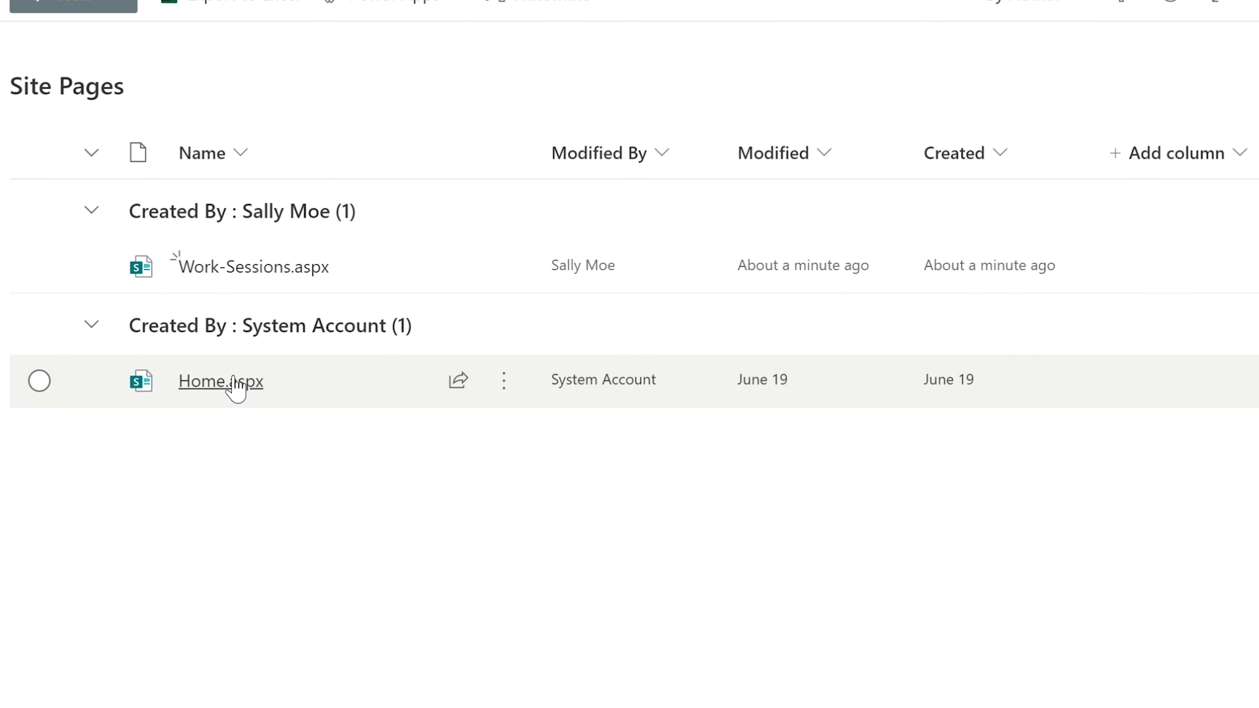
left_click(239, 268)
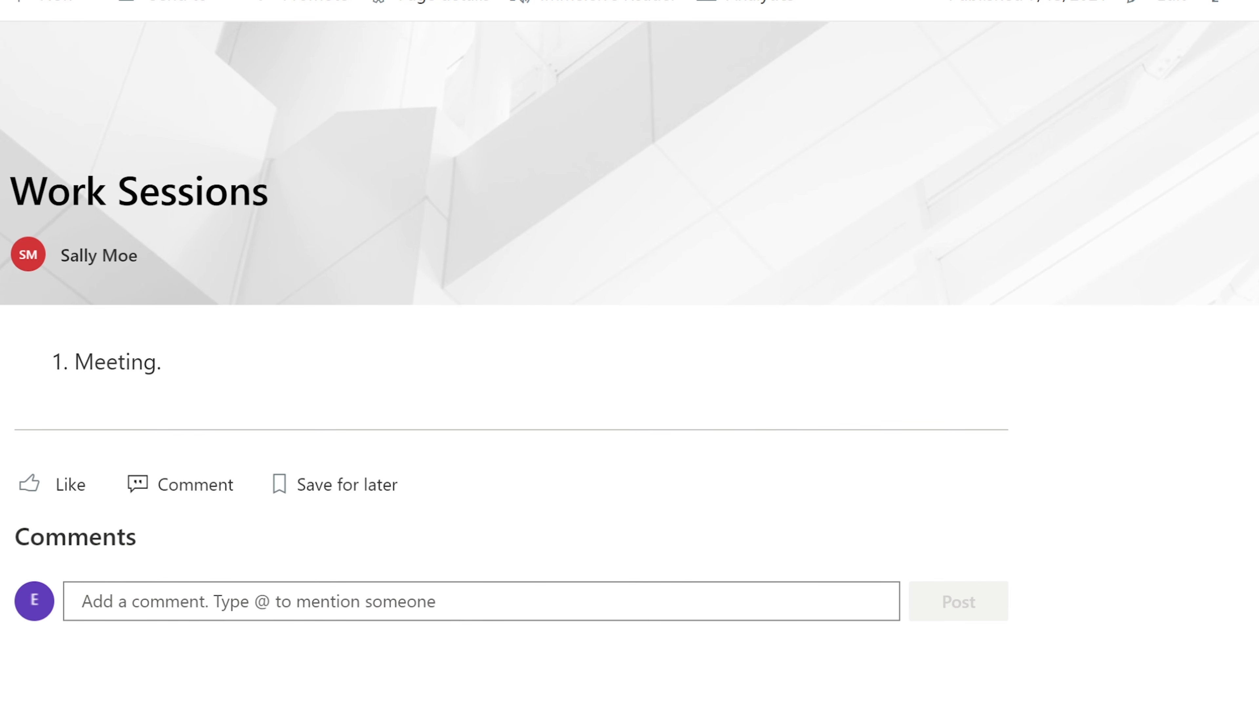
type("Great Job Sally!")
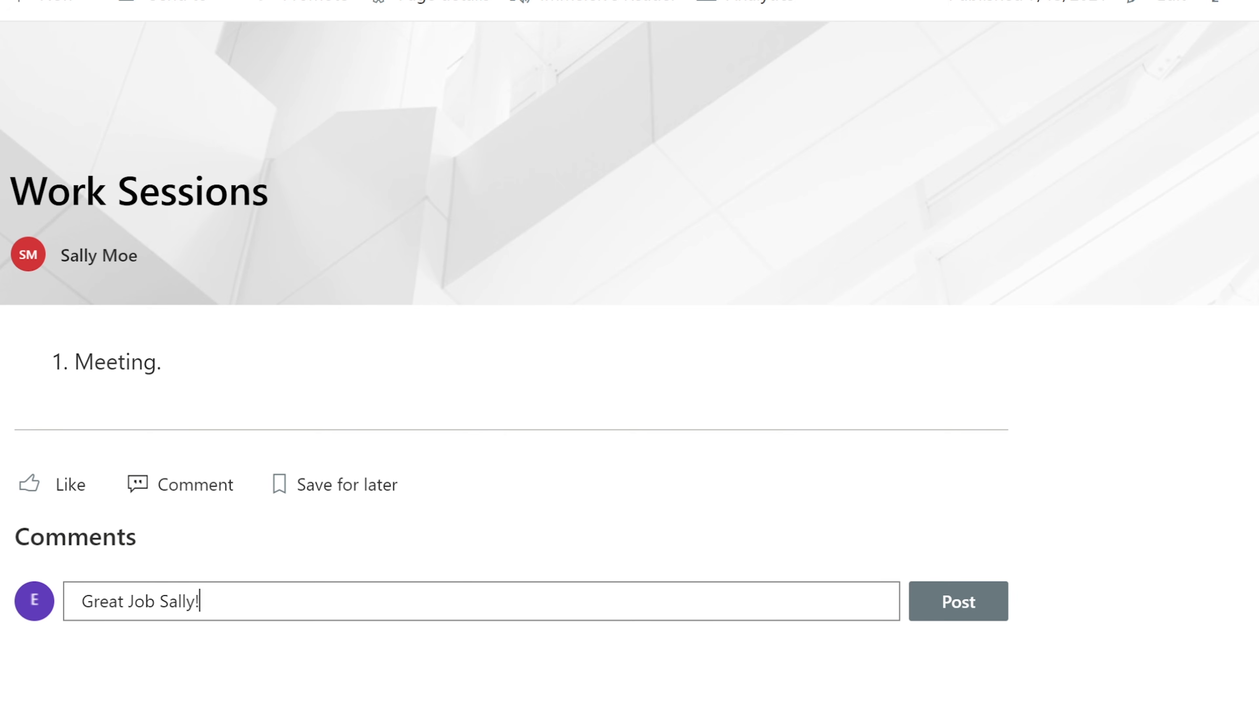
left_click(984, 612)
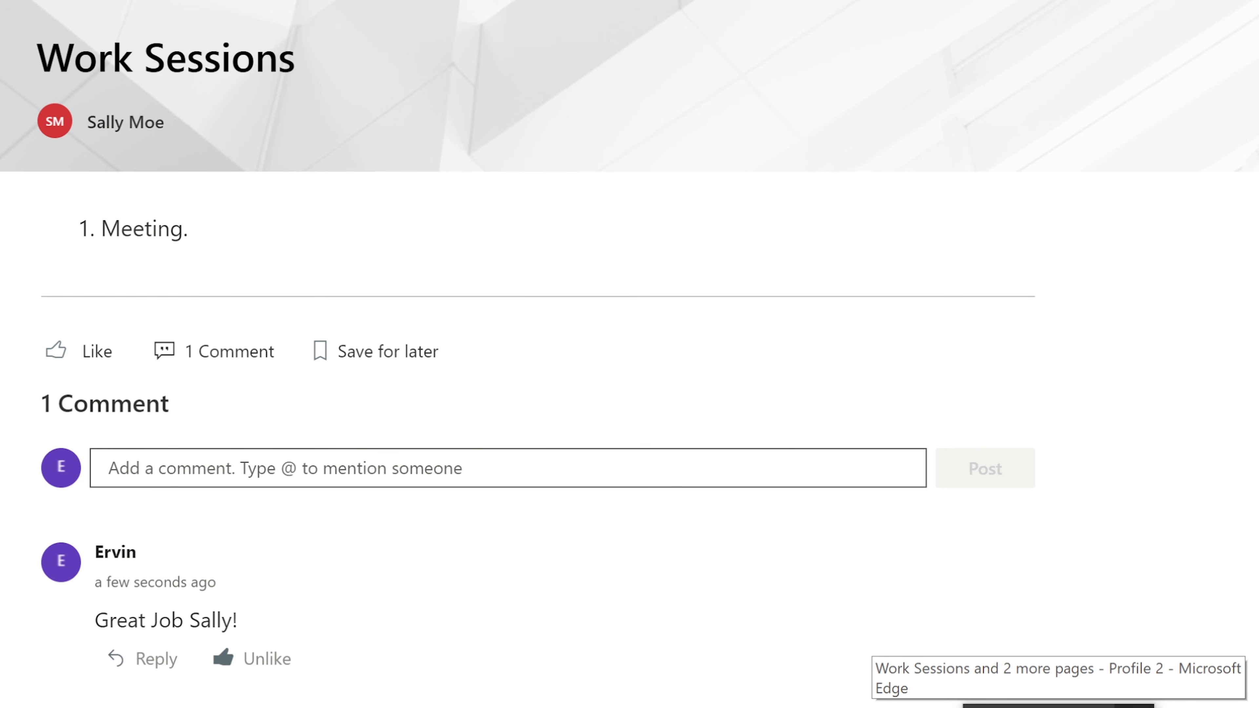
left_click(1058, 706)
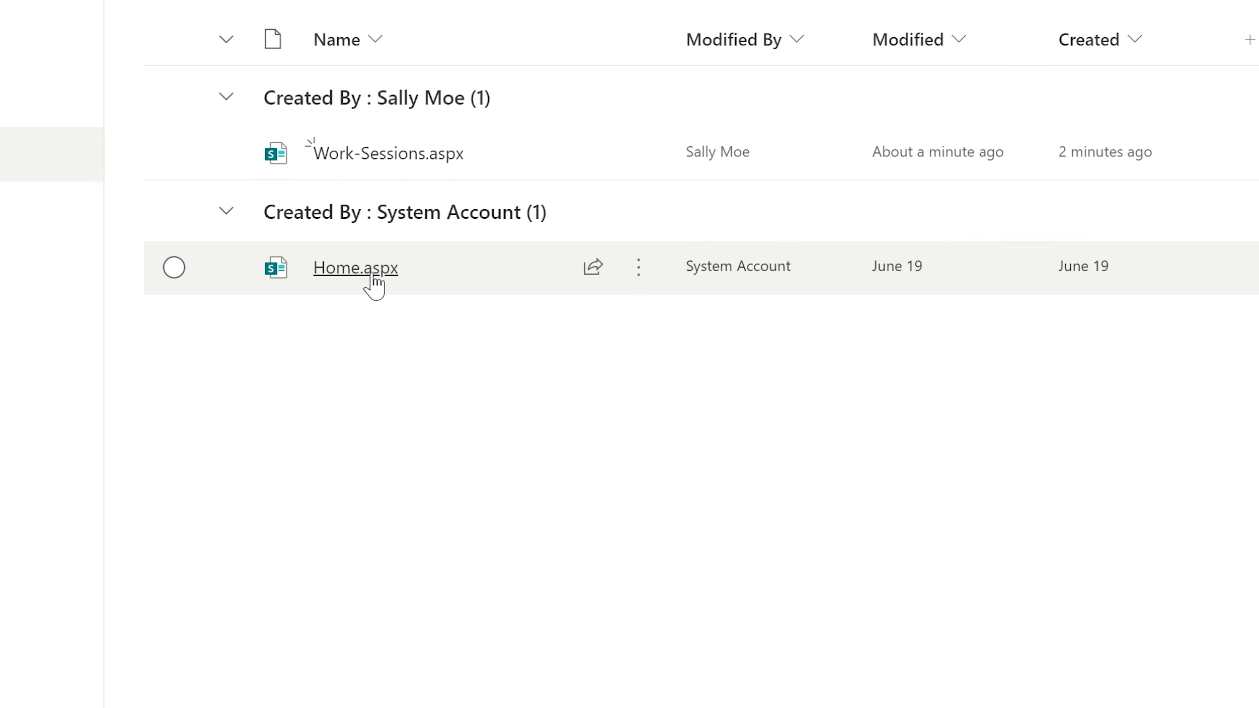
Check the comment on Work-Sessions.aspx, then browse Site contents and the Documents library
left_click(377, 159)
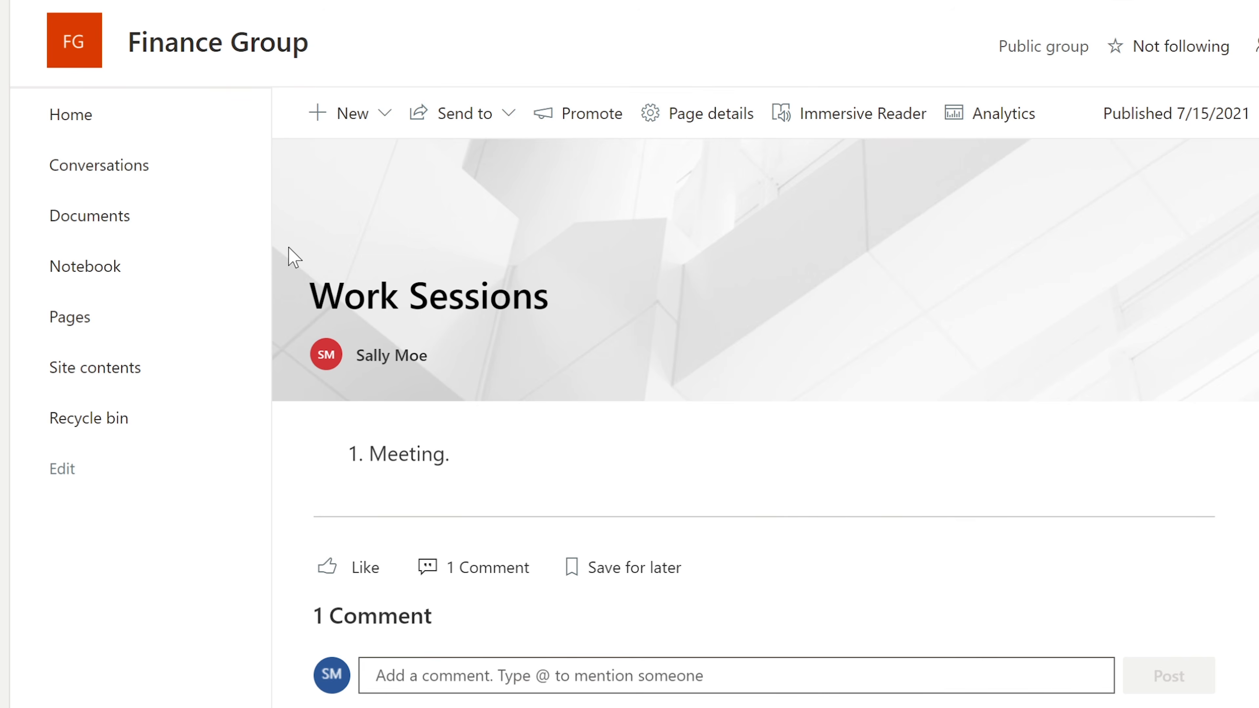
left_click(113, 373)
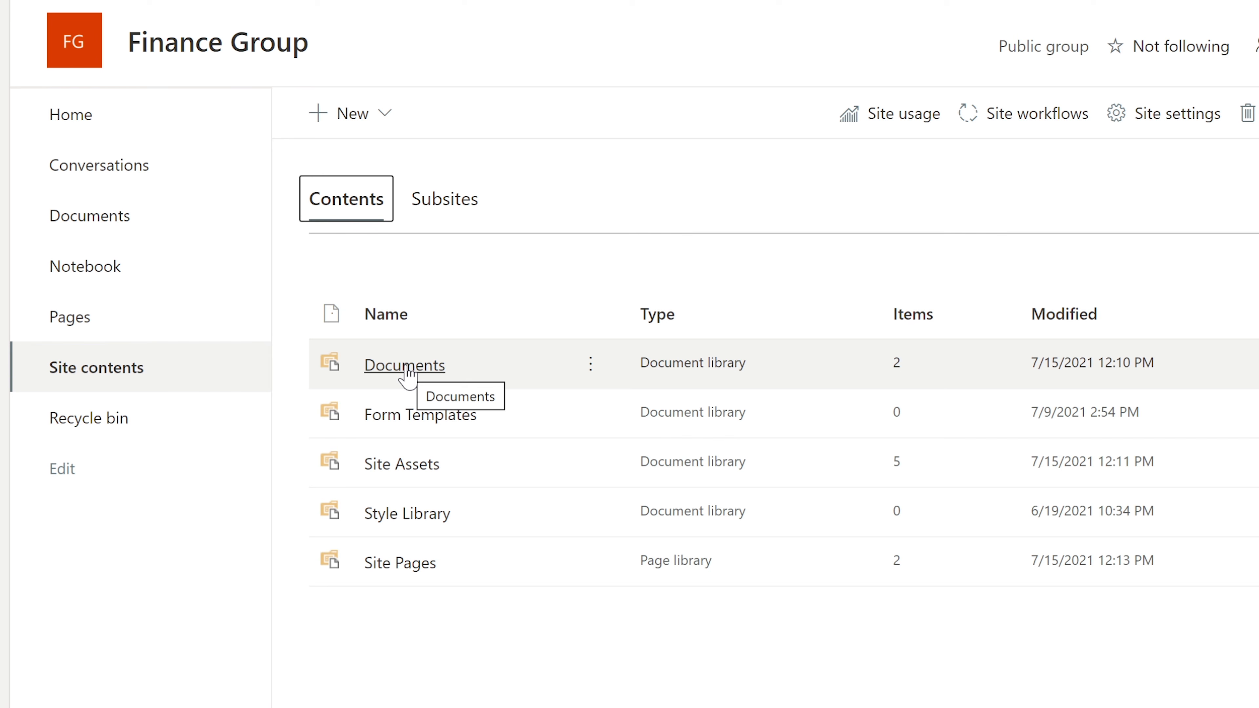
left_click(423, 379)
mouse_move(520, 365)
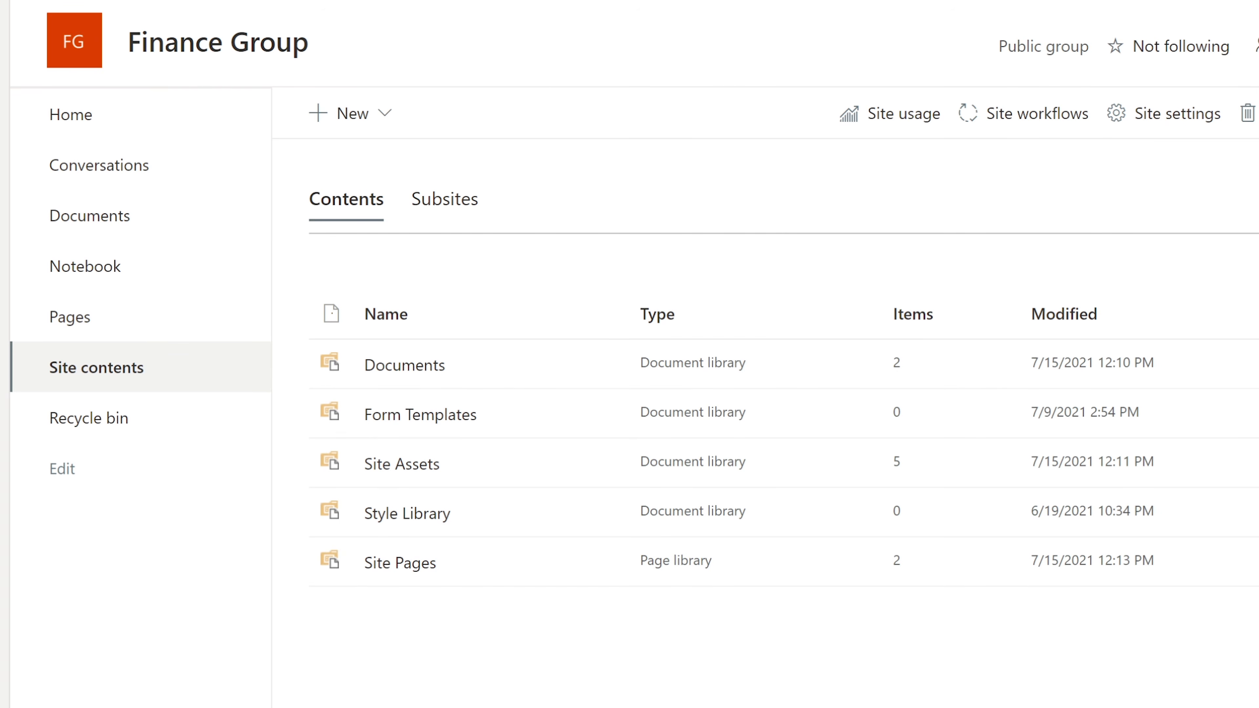
Reach Finance Group from the start page, check its empty recycle bin, then return to Site contents
left_click(5, 25)
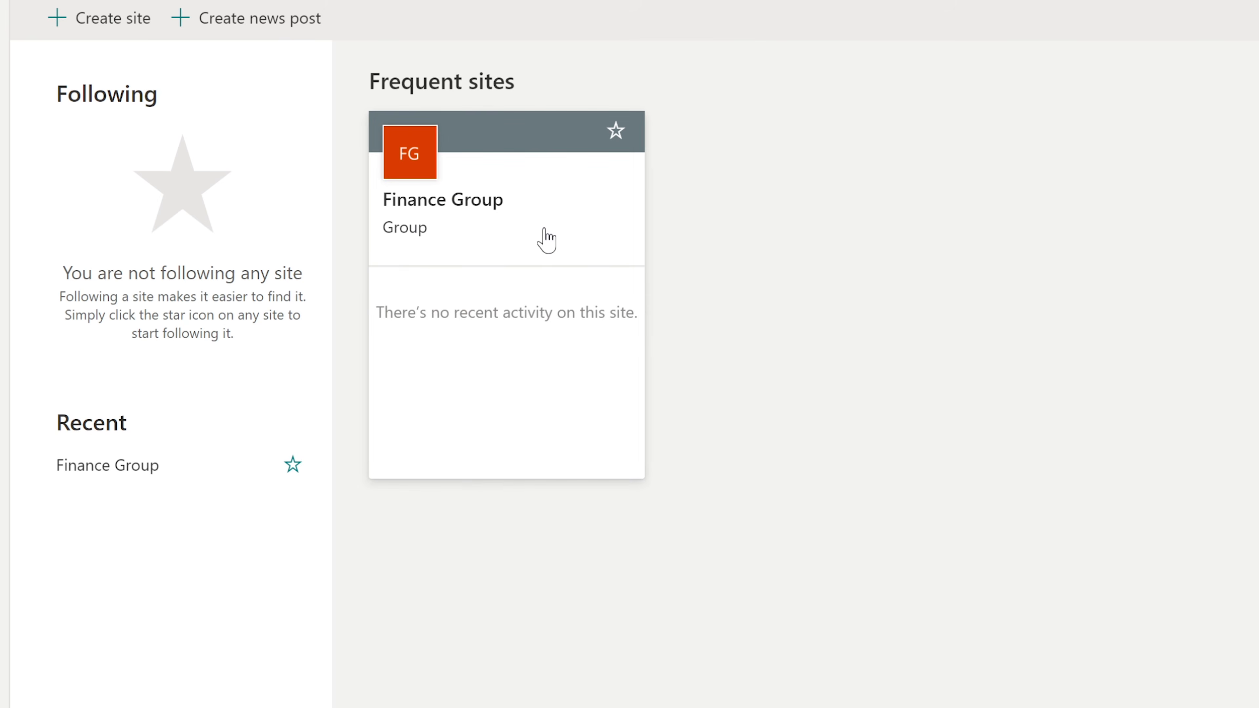
left_click(547, 241)
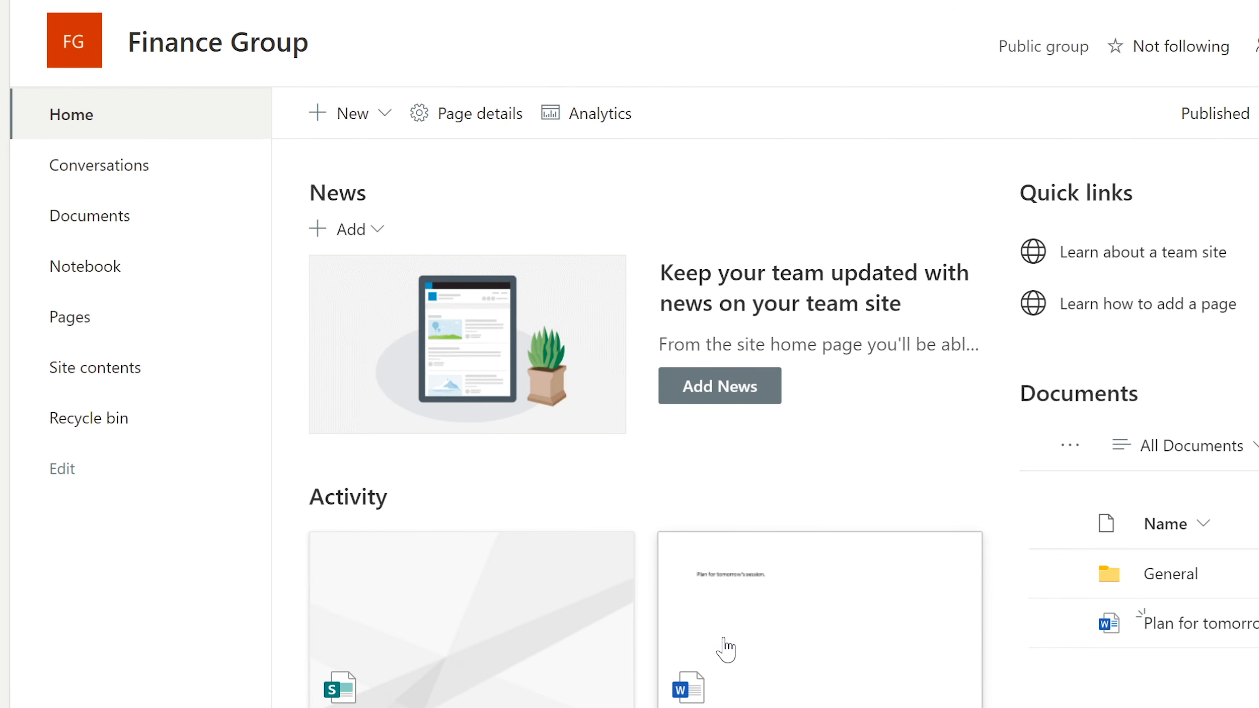
scroll(725, 647, "down", 5)
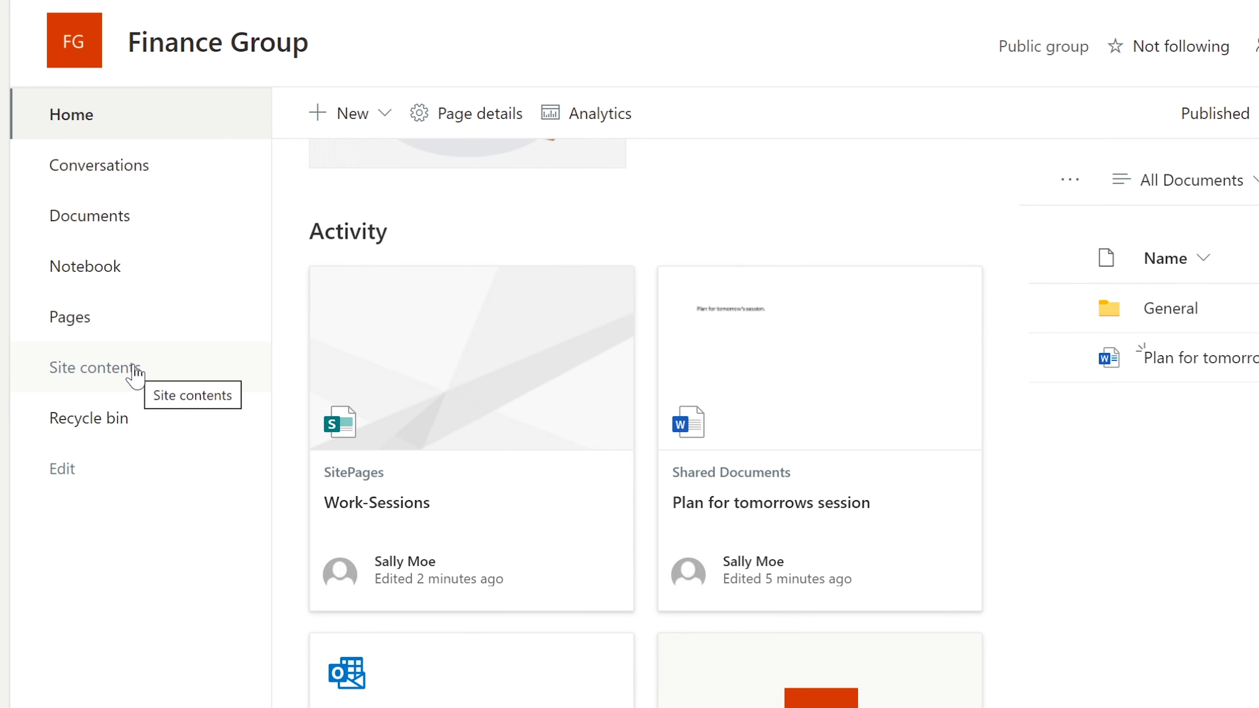
left_click(102, 418)
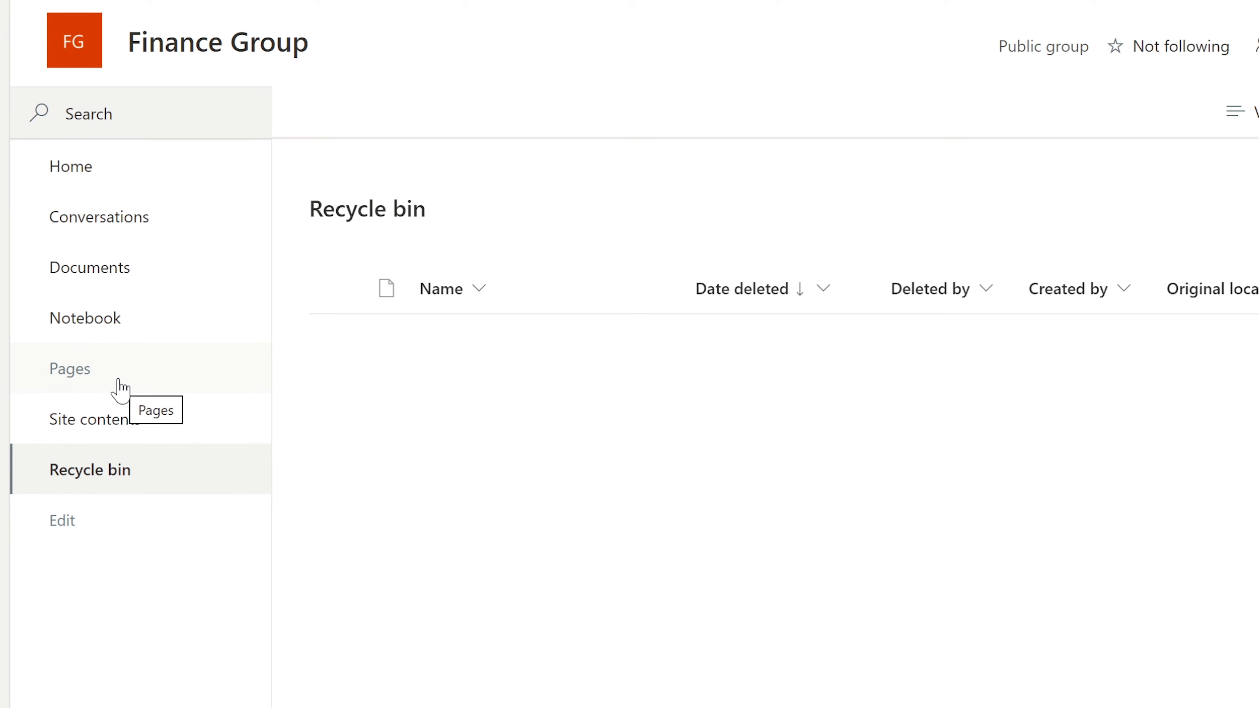
left_click(101, 421)
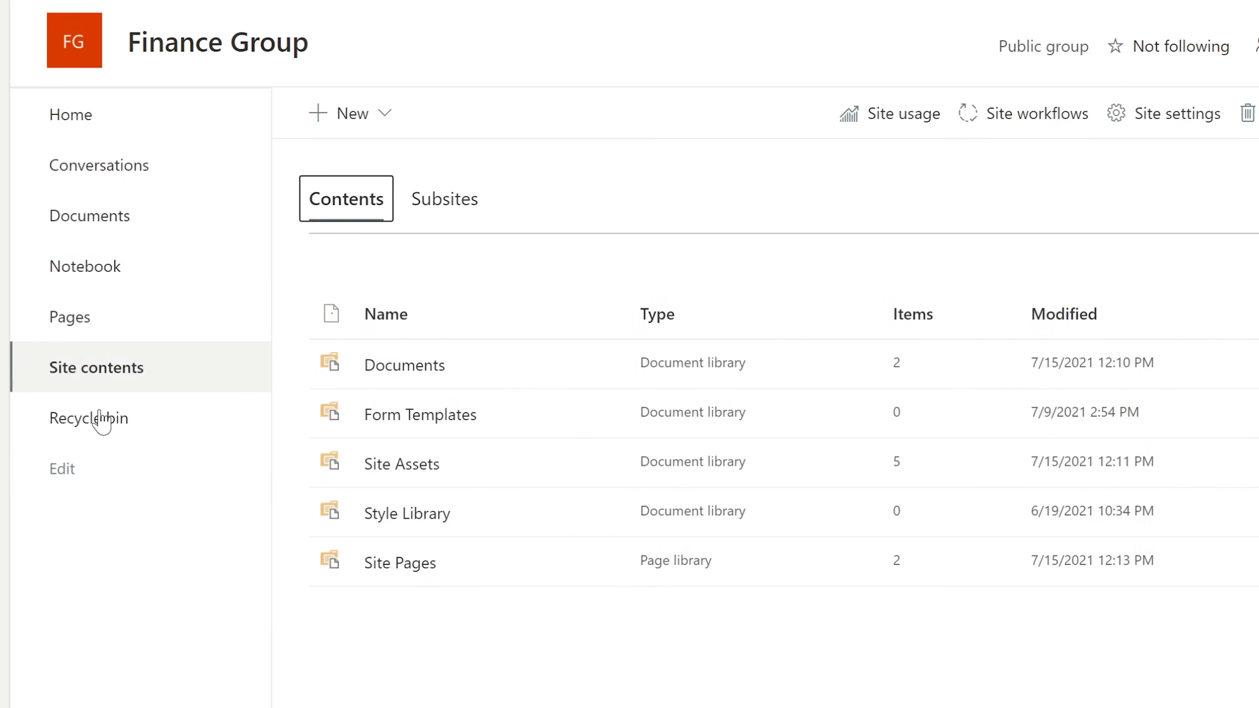
Delete Plan for tomorrows session.docx from Documents, confirming Delete anyway
left_click(429, 367)
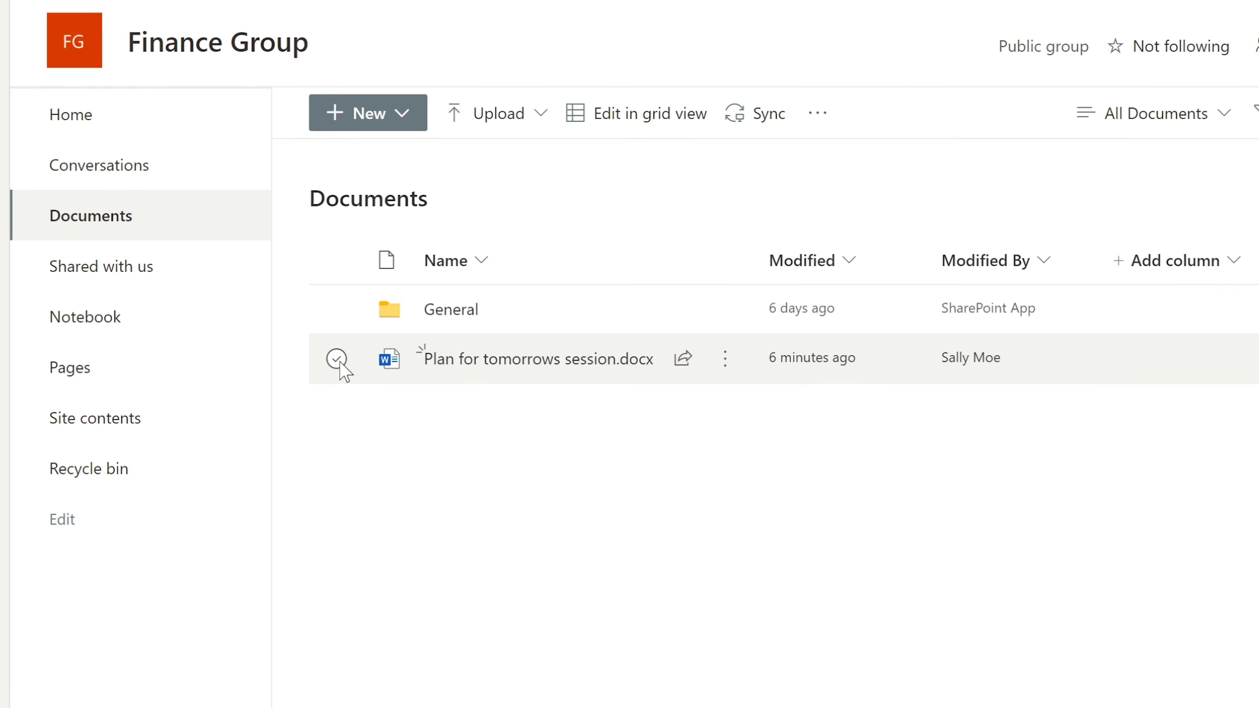
left_click(337, 360)
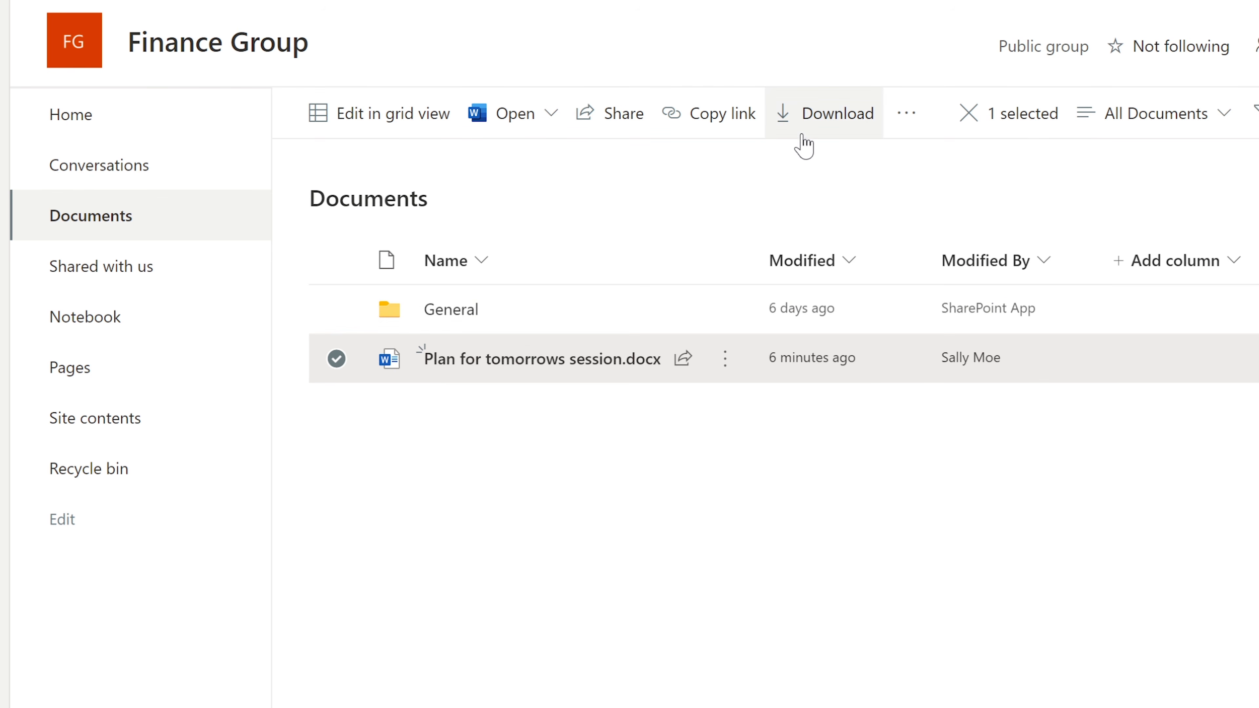
left_click(726, 364)
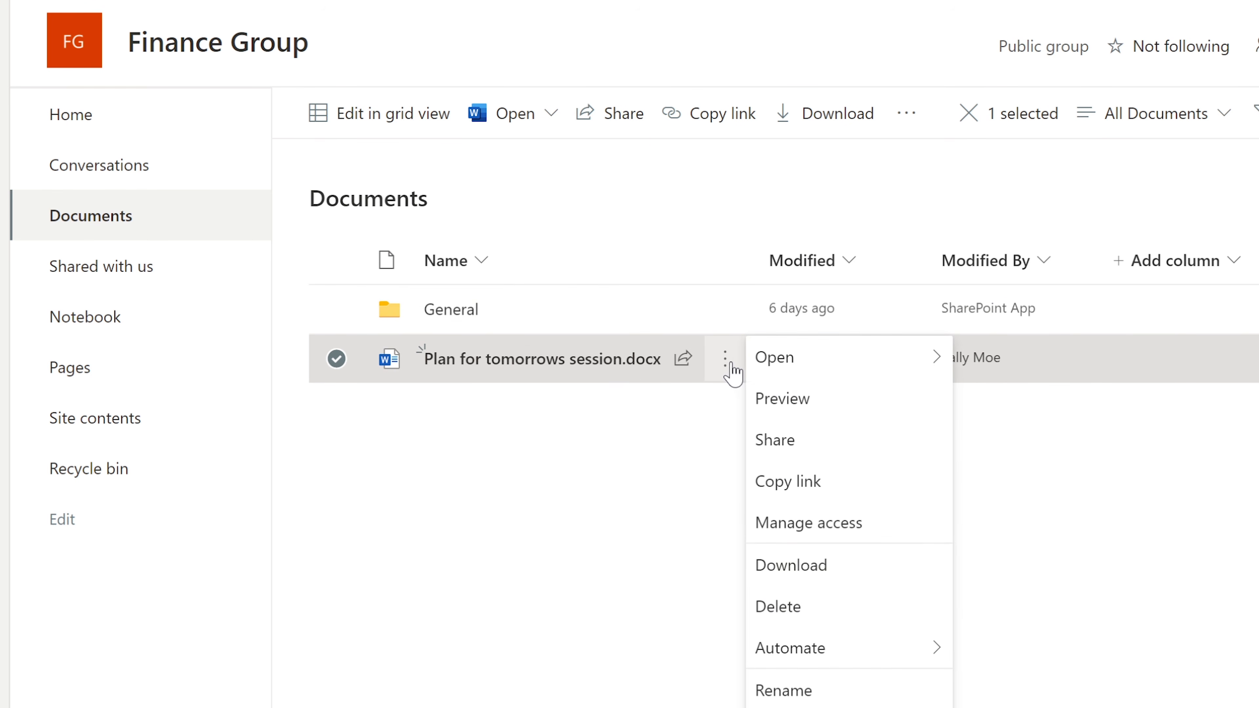
left_click(809, 609)
left_click(716, 546)
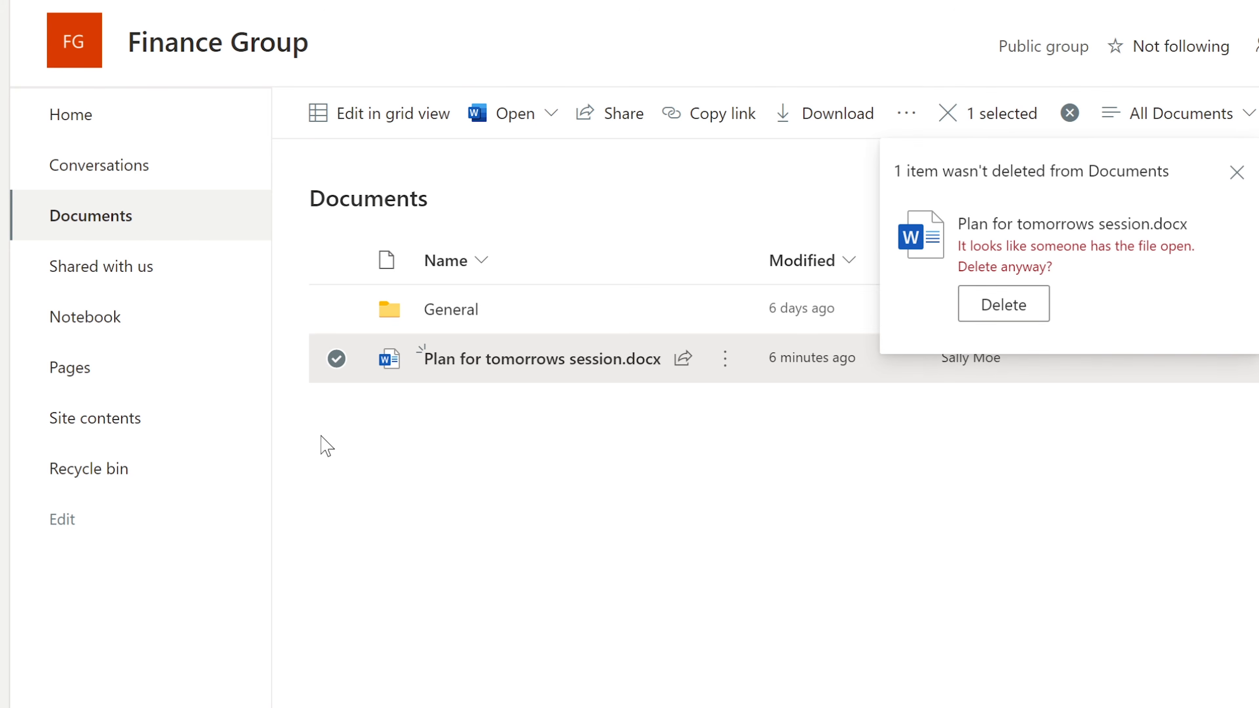
left_click(1001, 303)
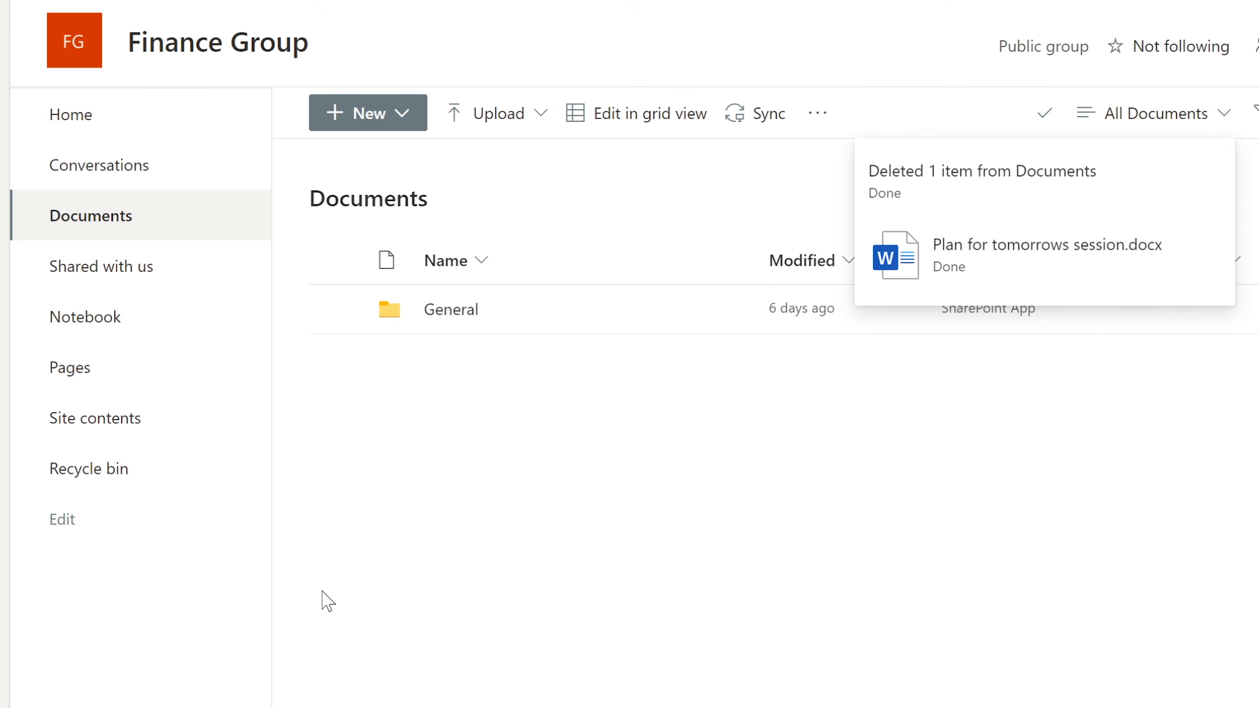
Restore Plan for tomorrows session.docx from the recycle bin and return to the site home
left_click(119, 475)
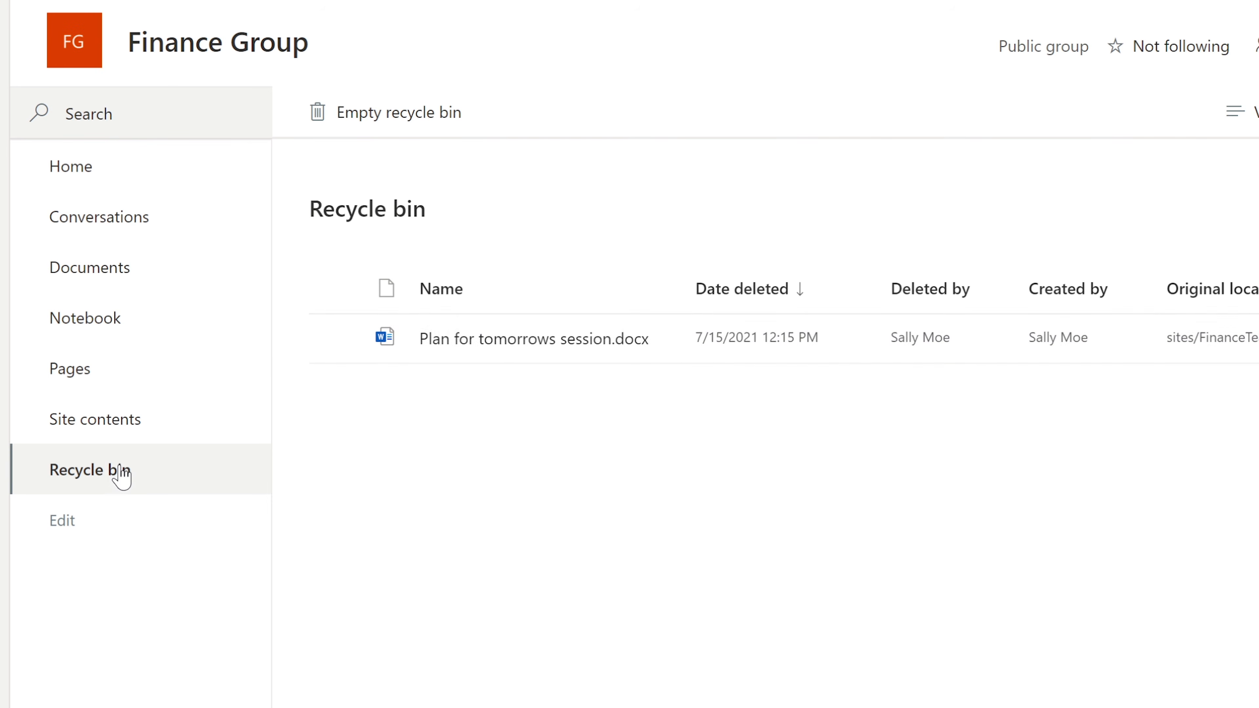
left_click(337, 341)
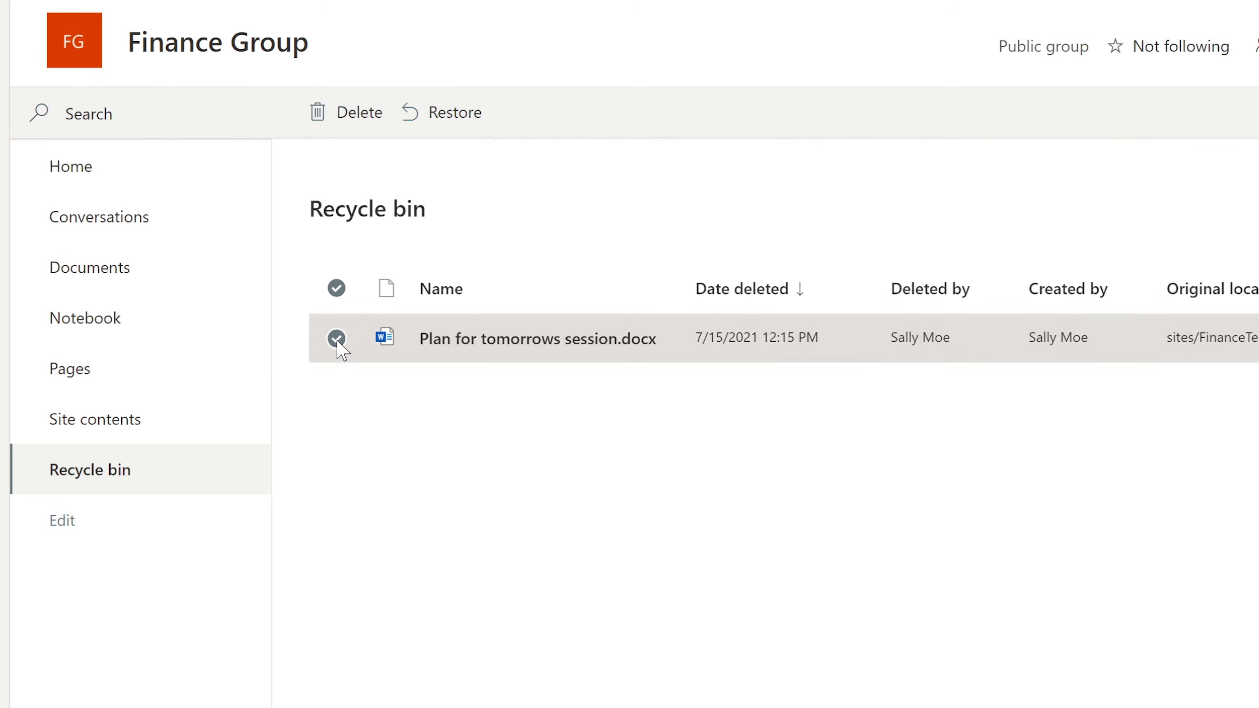
left_click(439, 116)
left_click(107, 176)
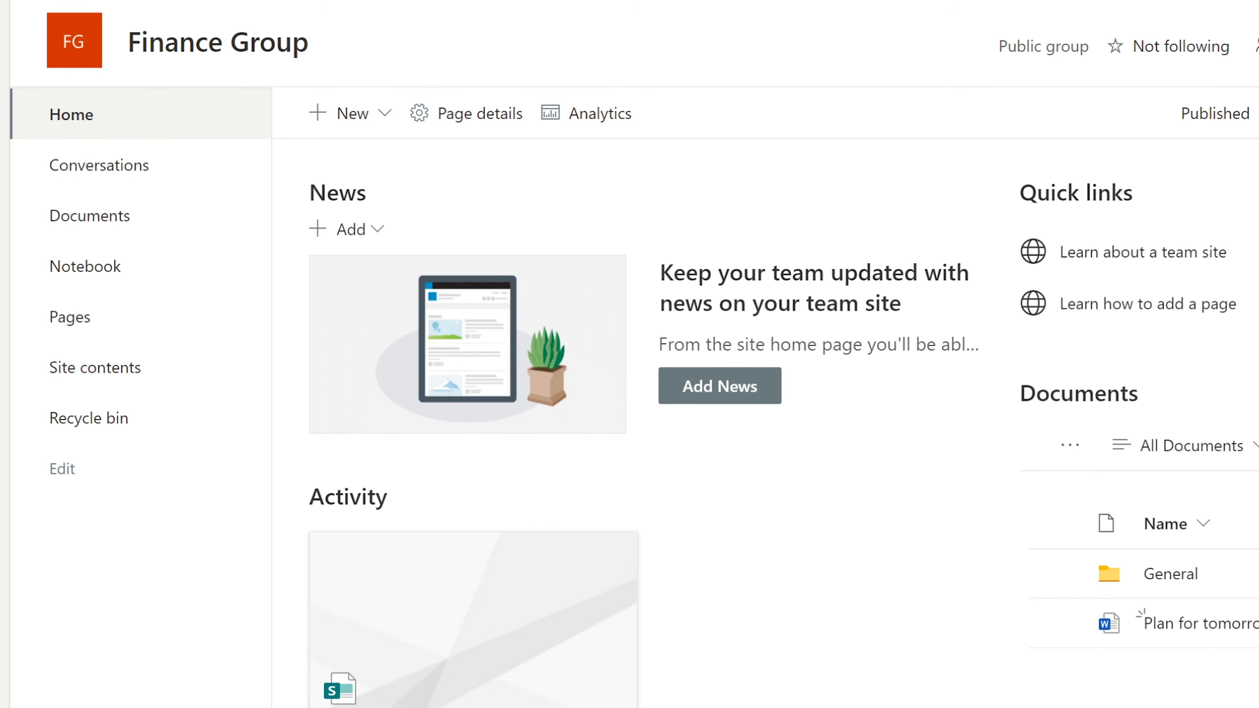
Return to the SharePoint start page and reopen the Finance Group site
left_click(7, 50)
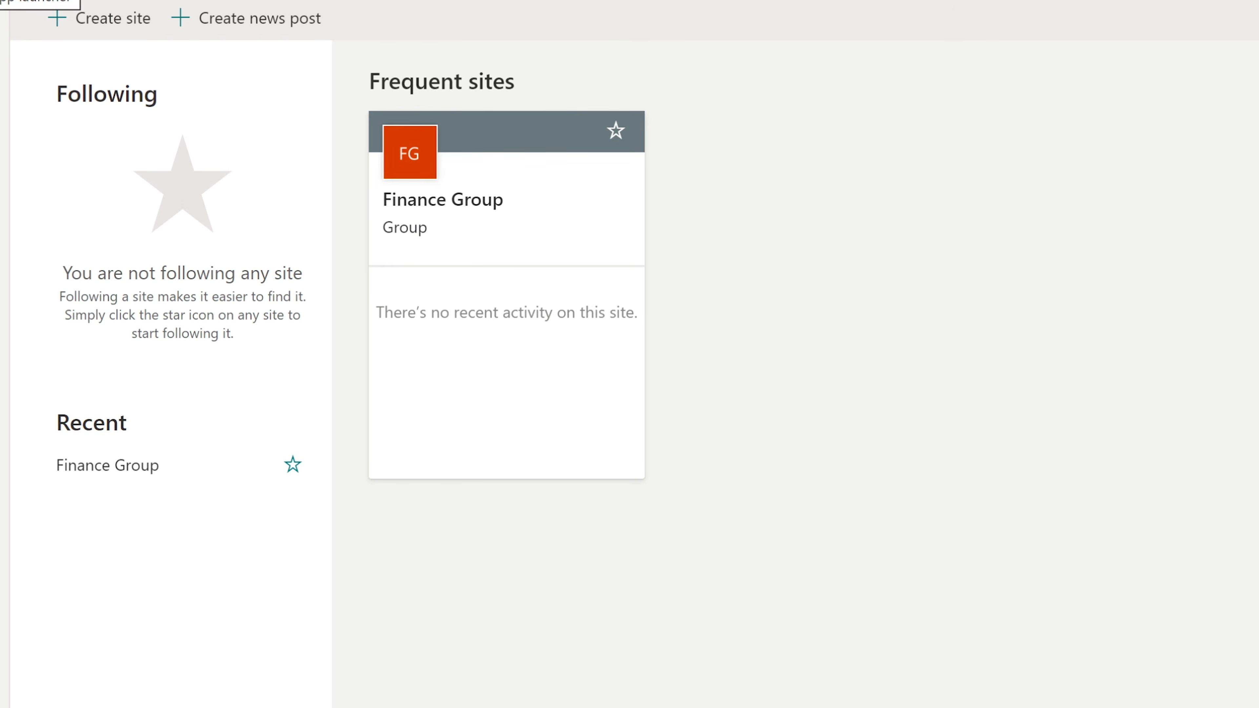
left_click(475, 177)
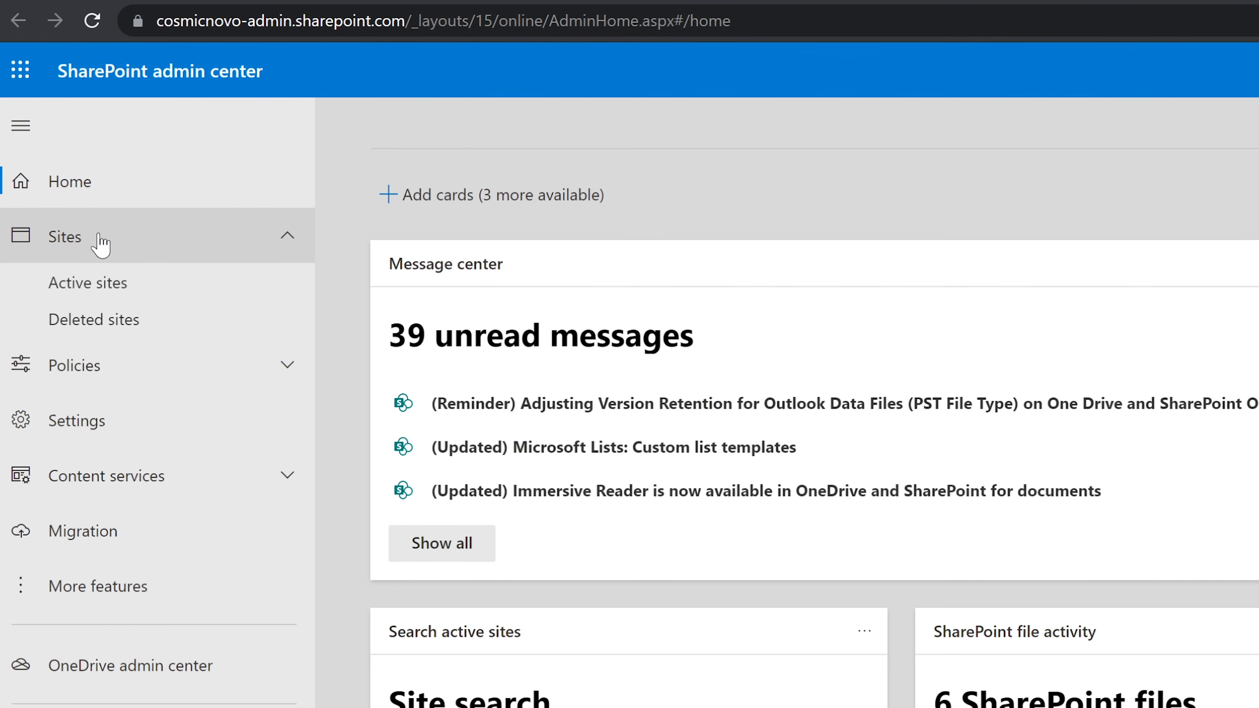
In Active sites, open Finance Group's URL and return to the admin tab showing its details
left_click(73, 239)
left_click(74, 242)
left_click(88, 282)
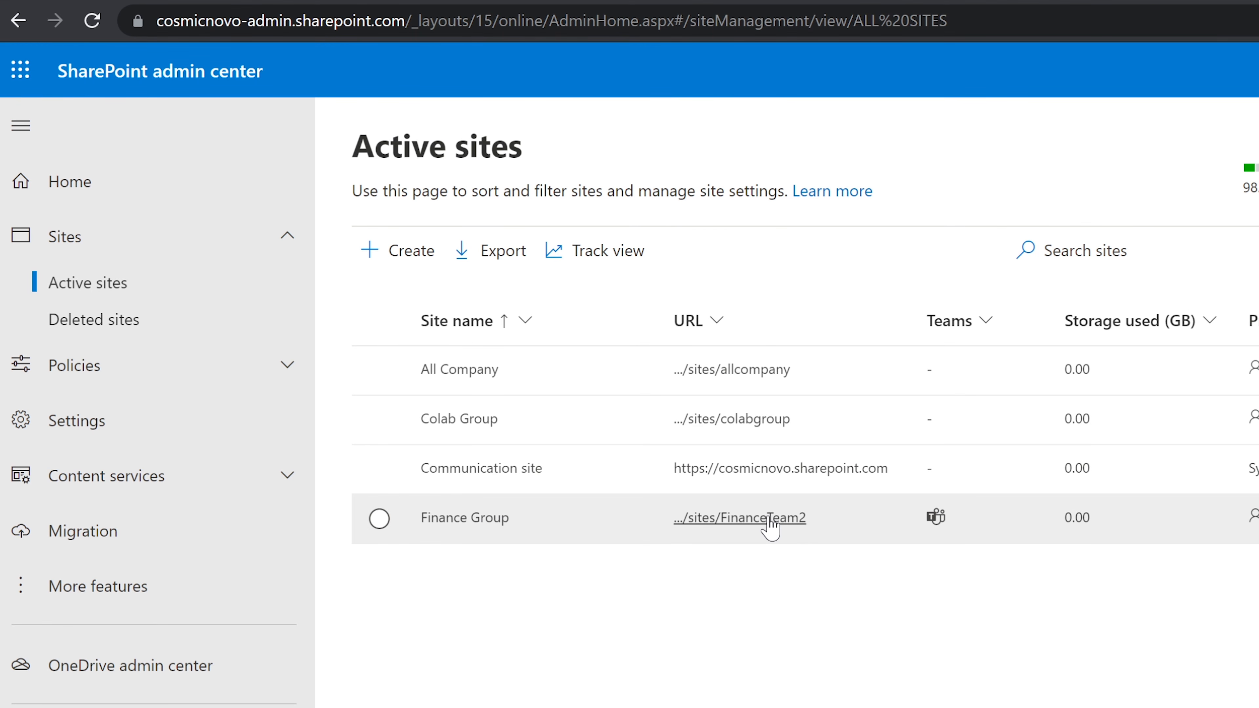
left_click(781, 520)
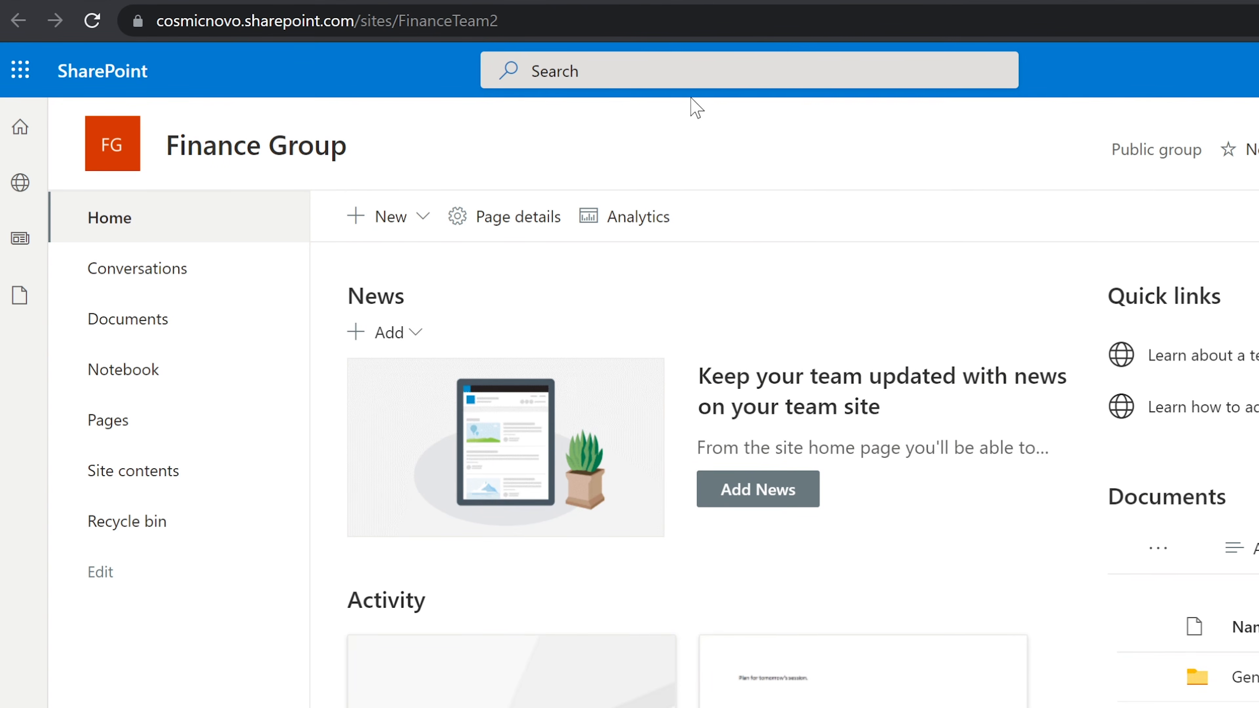
key("ctrl+shift+Tab")
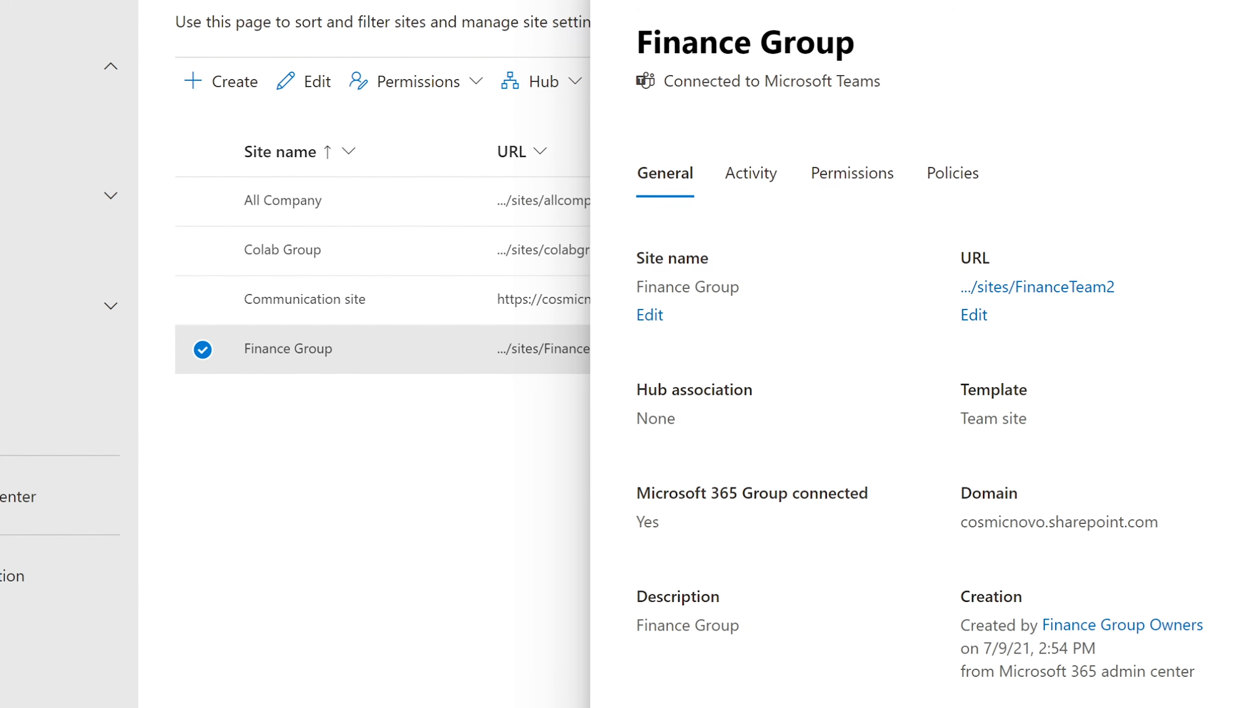
Review the Finance Group site's Activity statistics
left_click_drag(962, 515, 1183, 537)
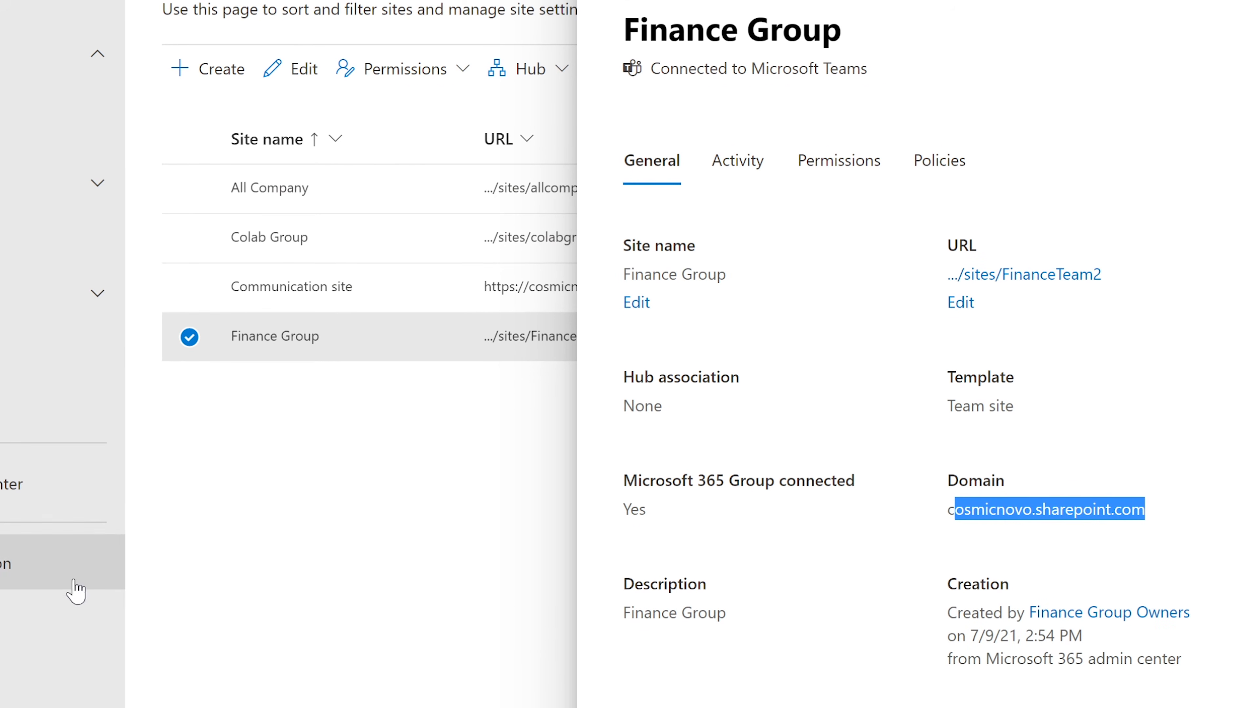
left_click(310, 563)
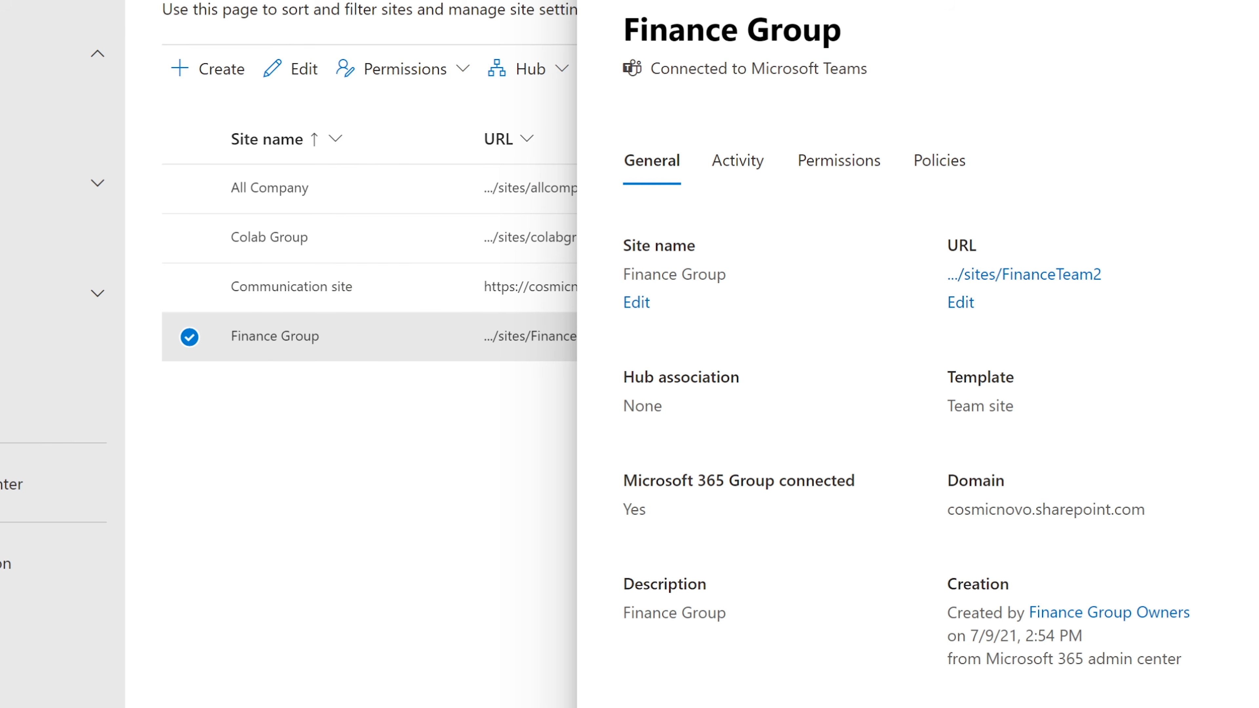
left_click(739, 164)
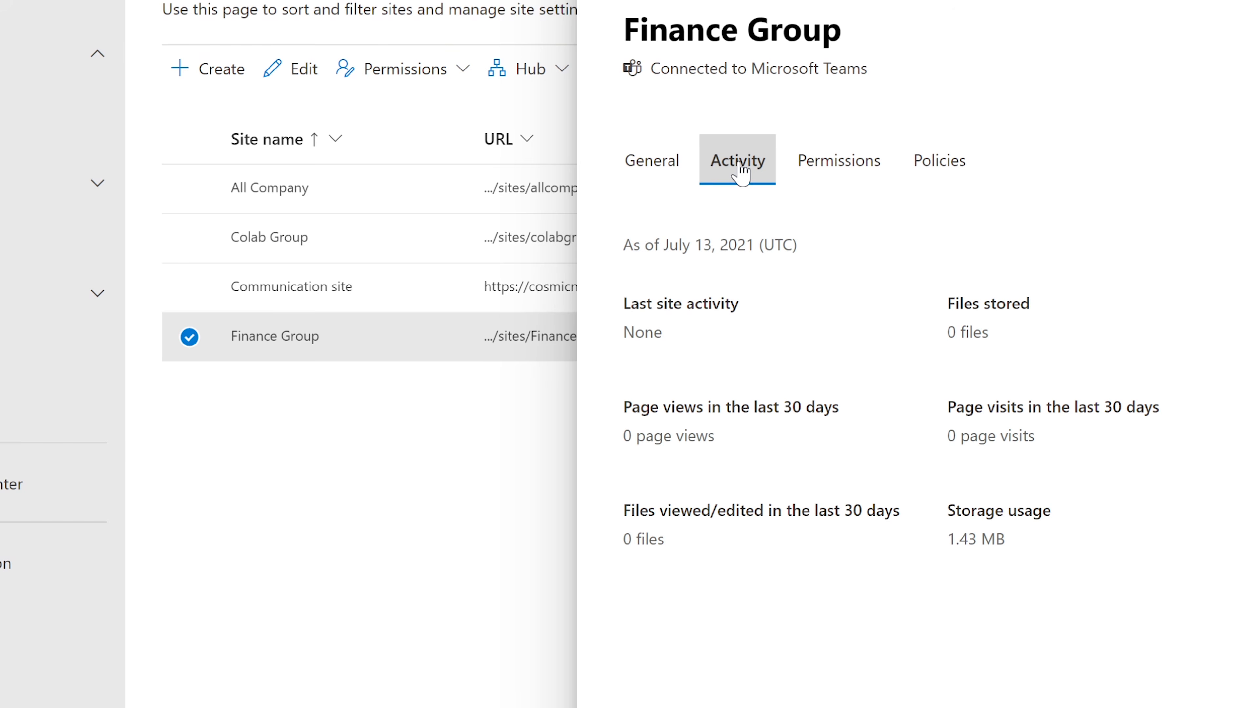
Scroll through Finance Group's Permissions admins, then view its Policies tab
left_click(815, 164)
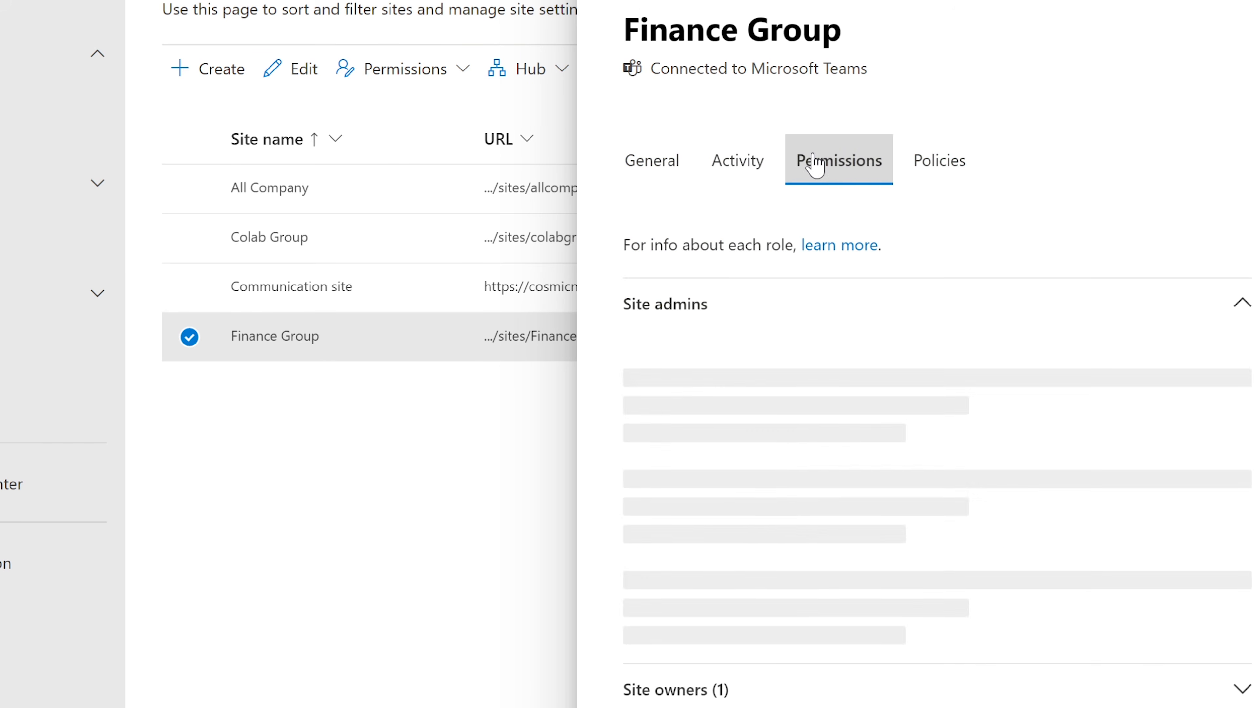
mouse_move(873, 446)
scroll(992, 371, "down", 1)
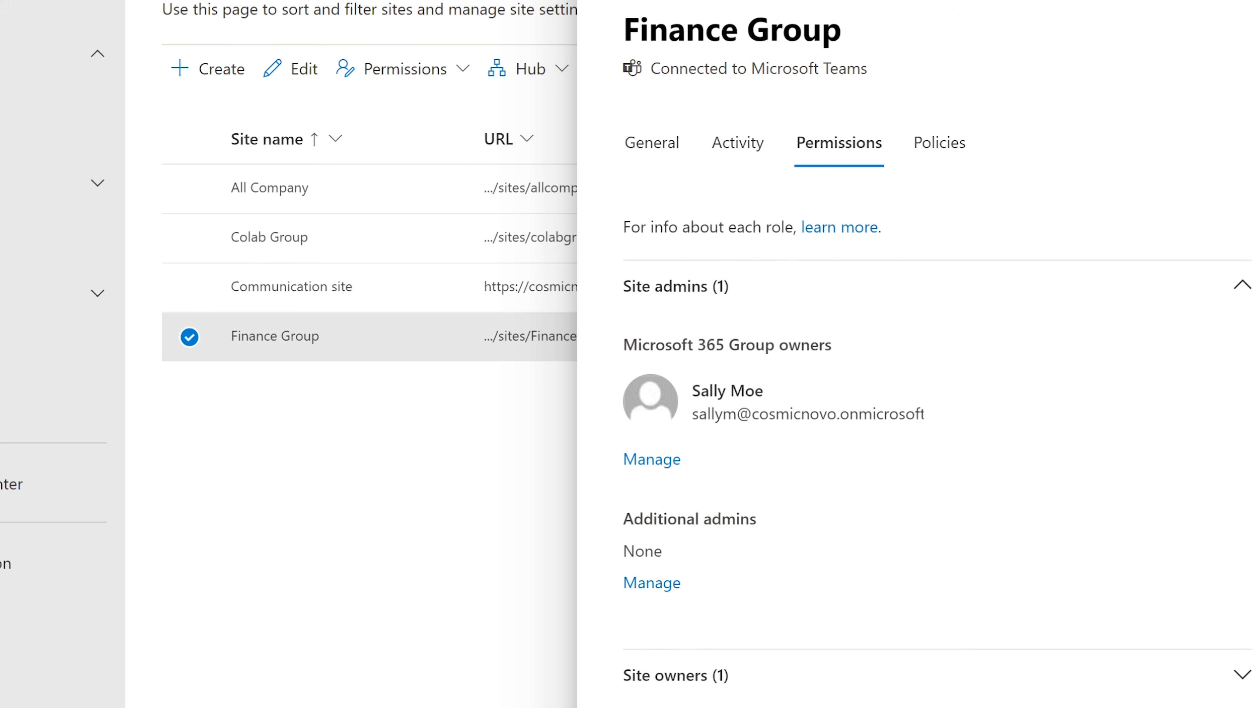
scroll(885, 603, "down", 3)
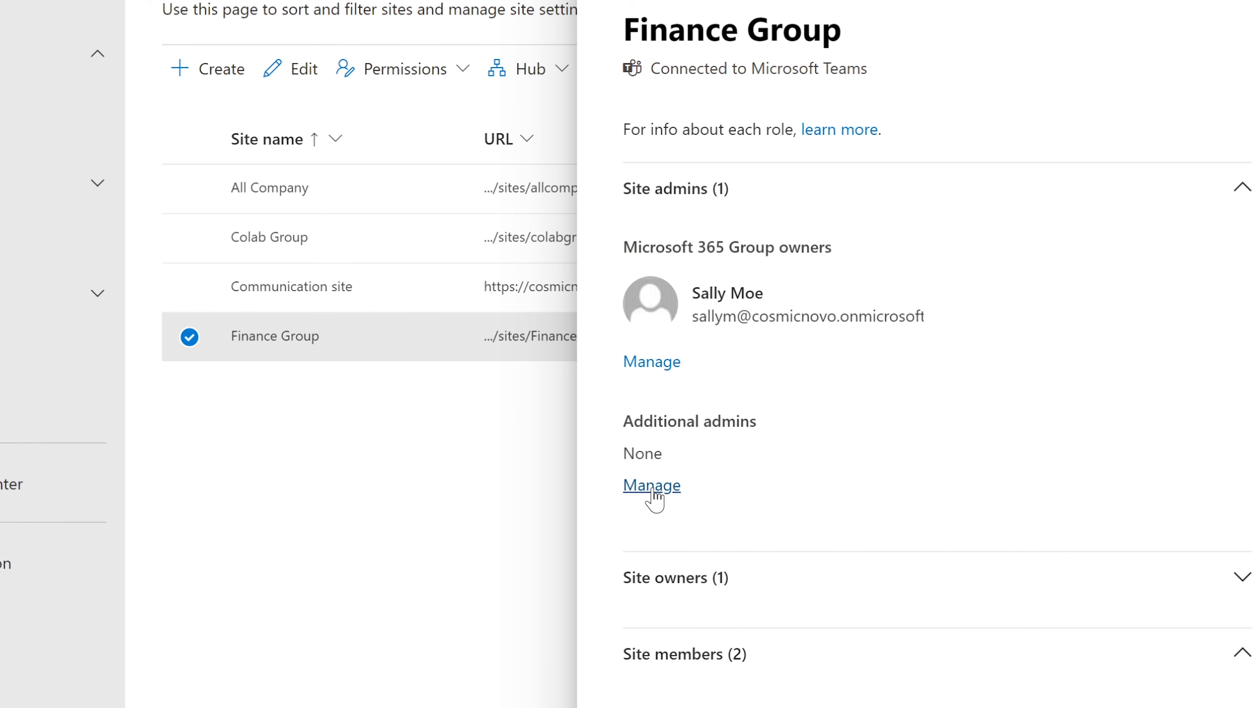
scroll(795, 275, "up", 3)
left_click(936, 160)
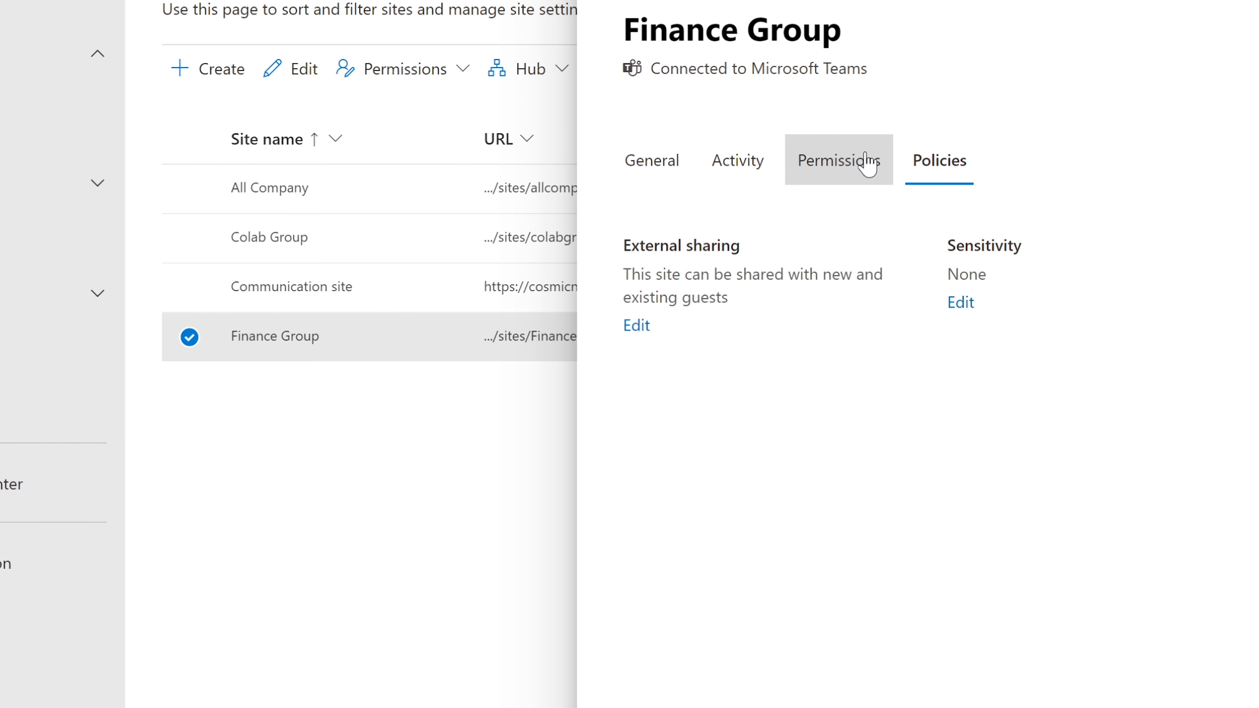
Set Finance Group's external sharing to 'Only people in your organization' and save
left_click(630, 327)
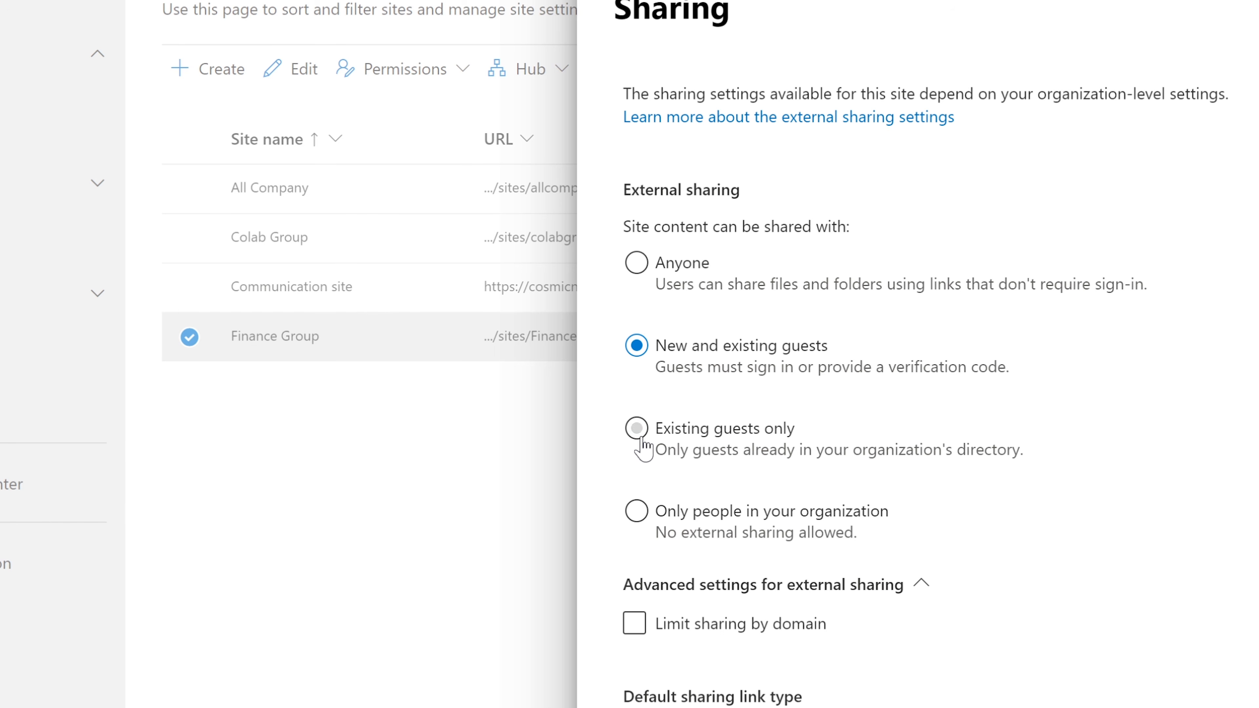
left_click(636, 511)
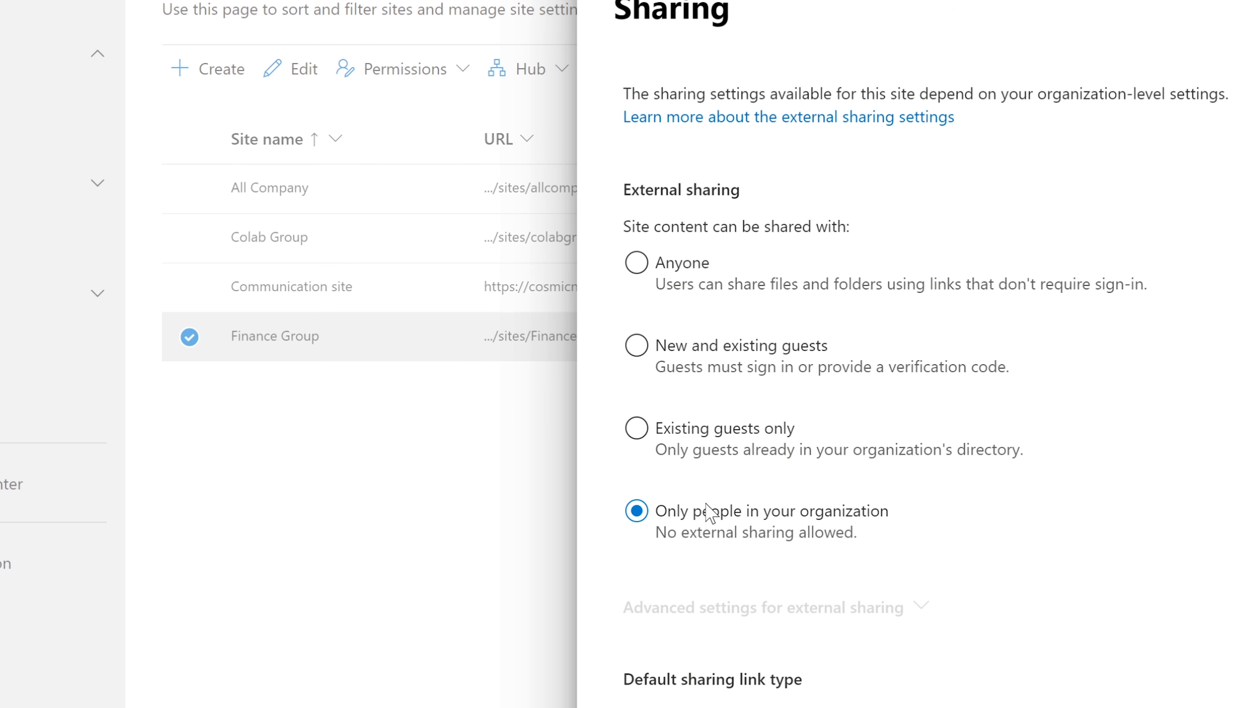
scroll(710, 512, "down", 5)
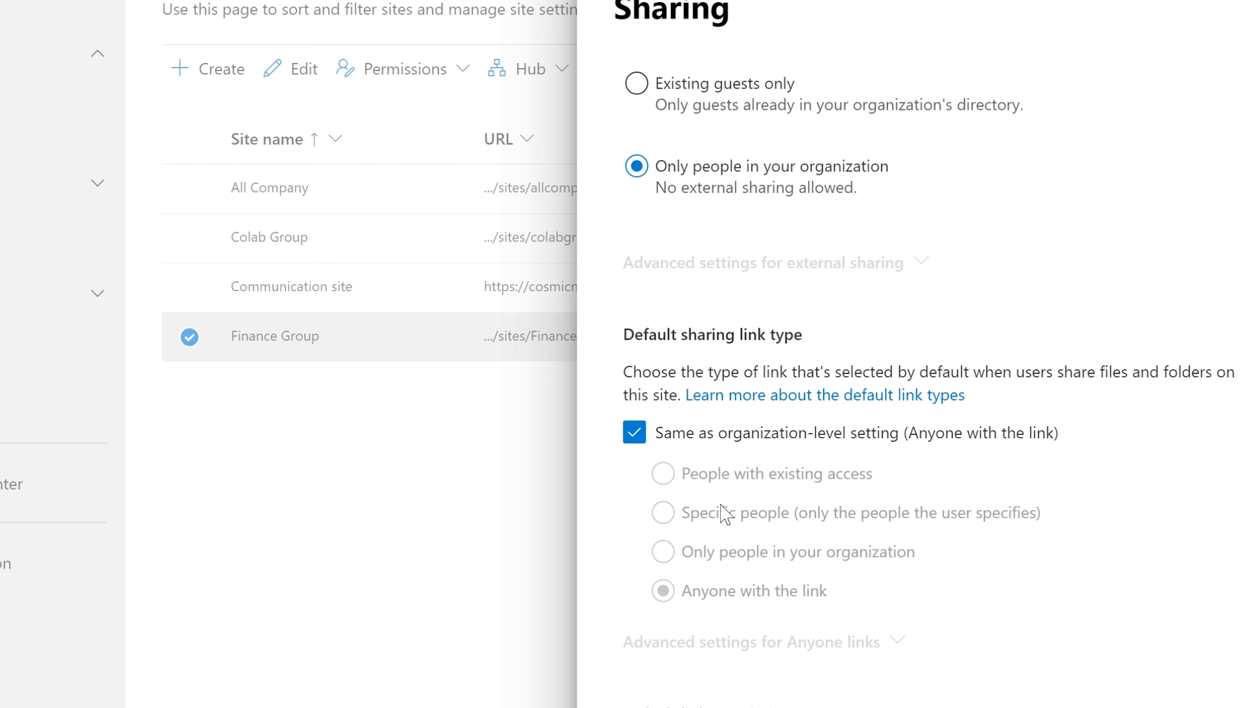
scroll(719, 511, "up", 2)
scroll(839, 505, "down", 2)
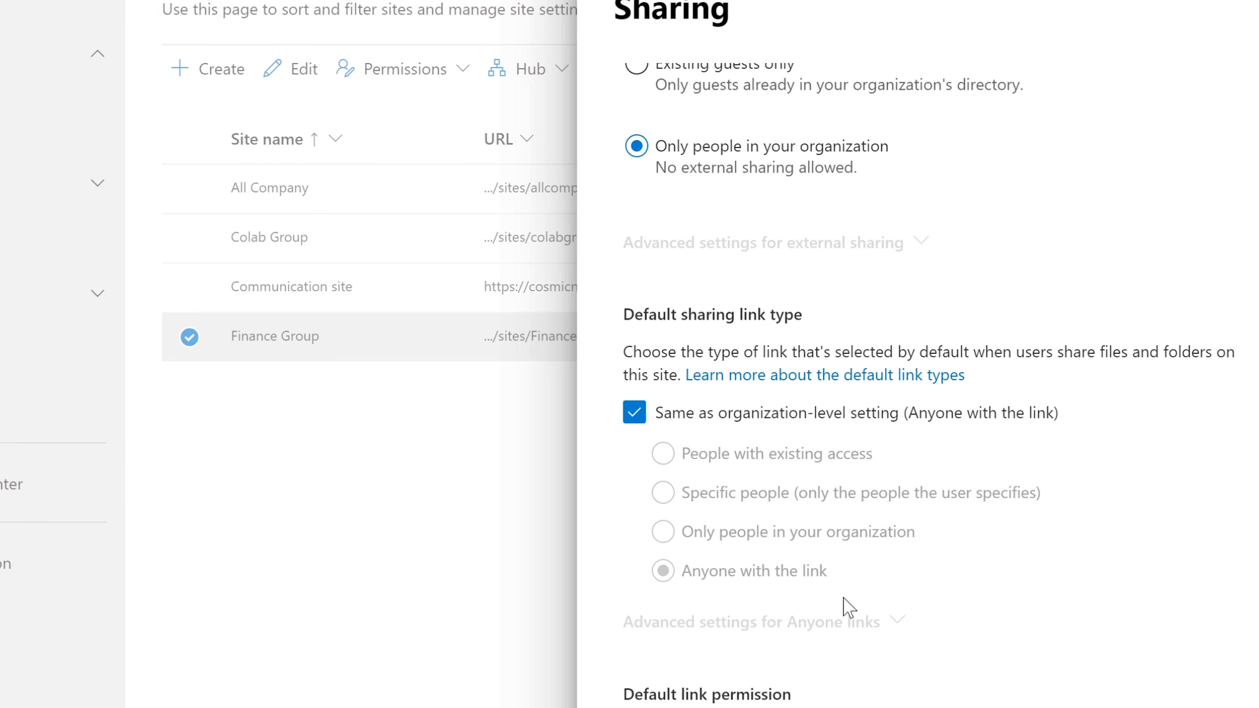
left_click(654, 707)
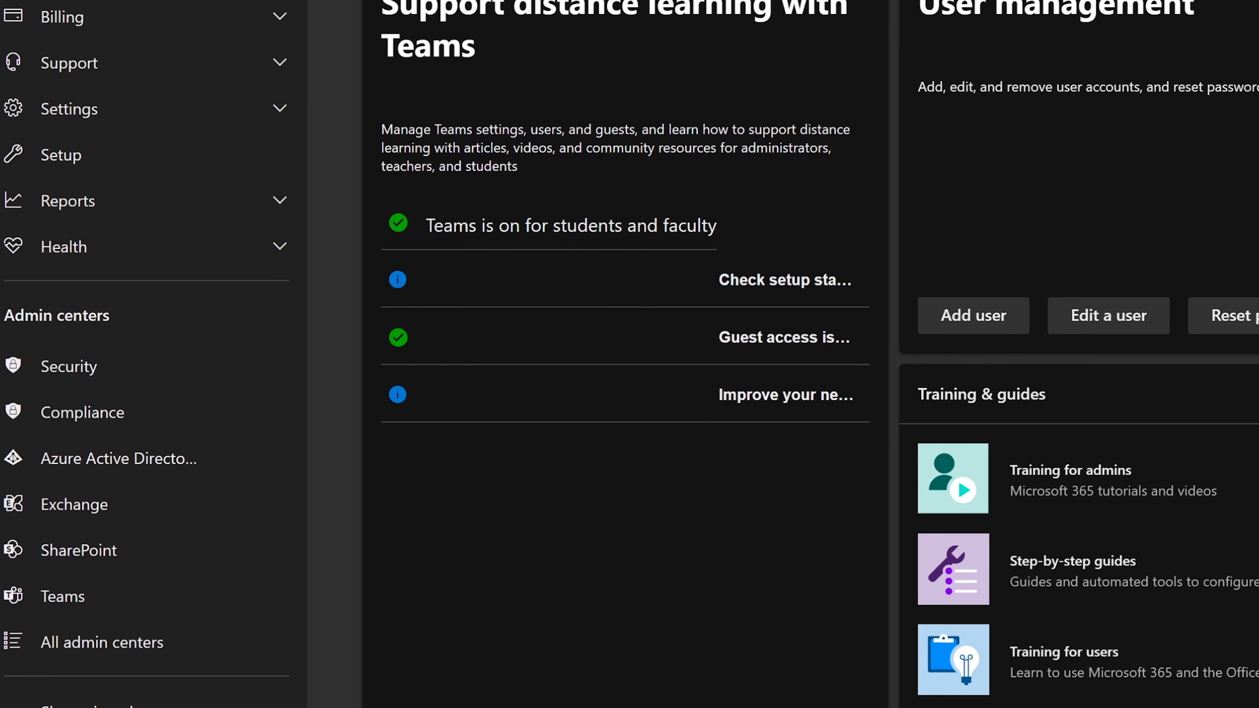
scroll(110, 32, "up", 1)
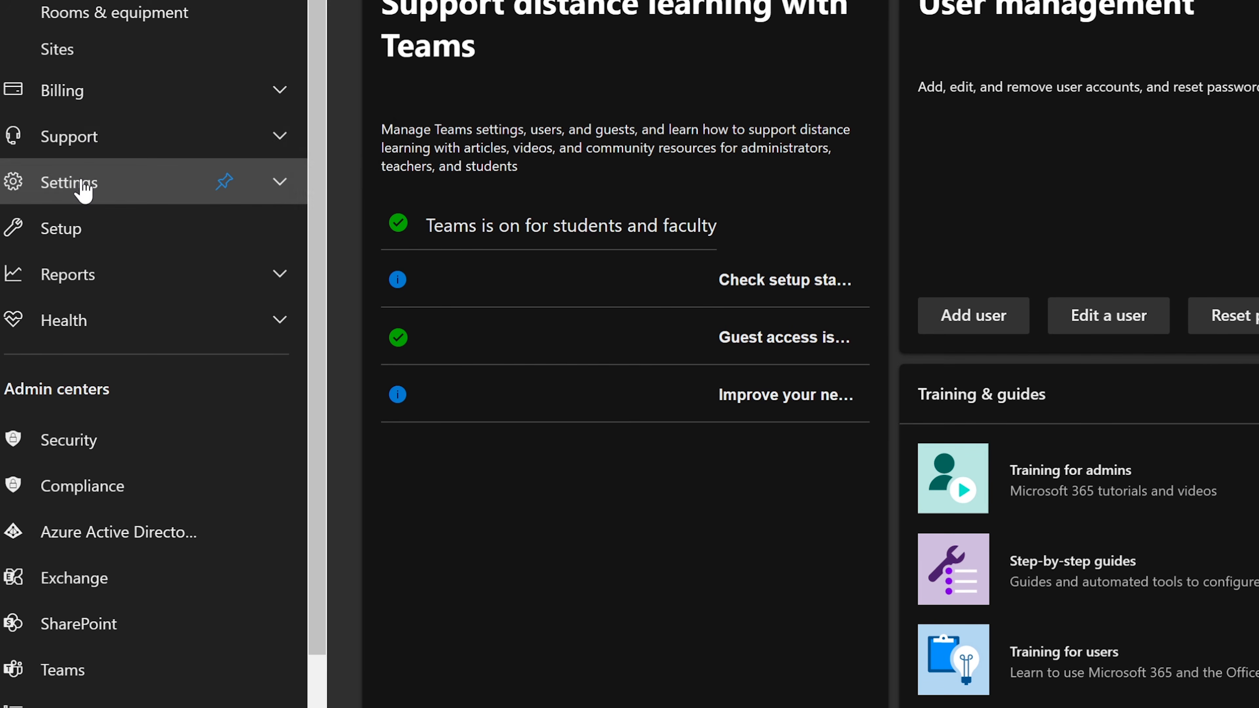
scroll(94, 274, "down", 1)
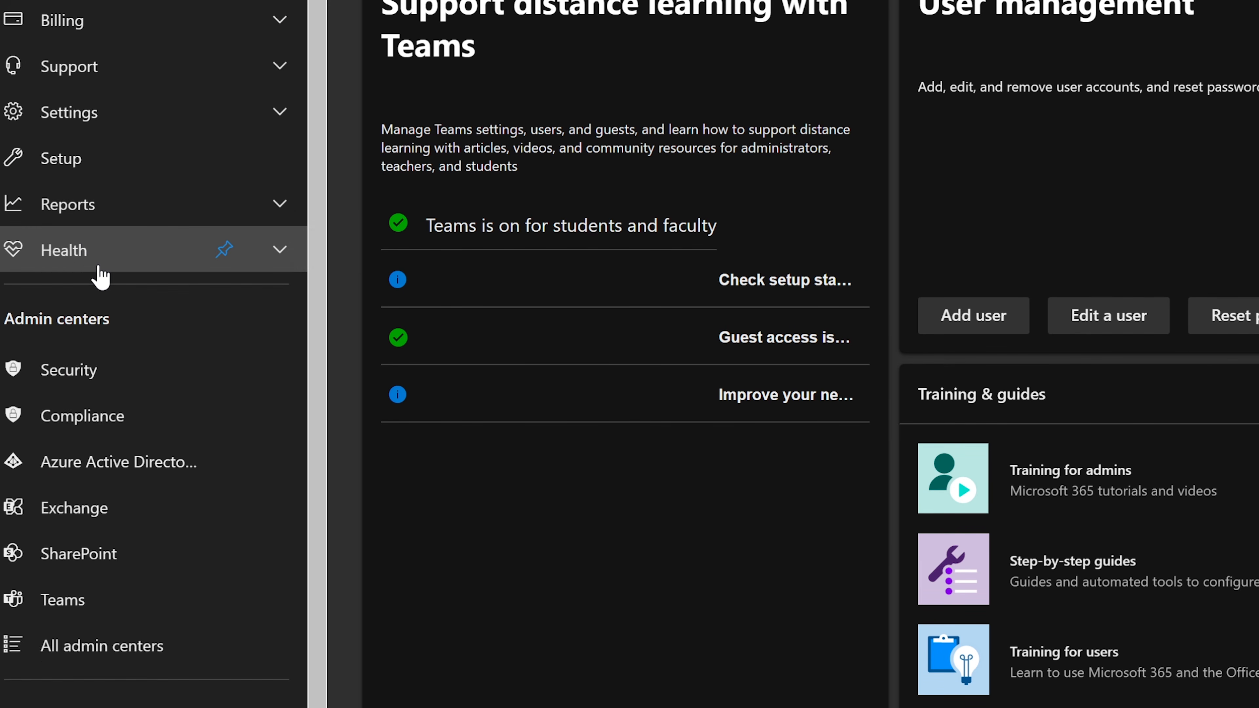
left_click(102, 269)
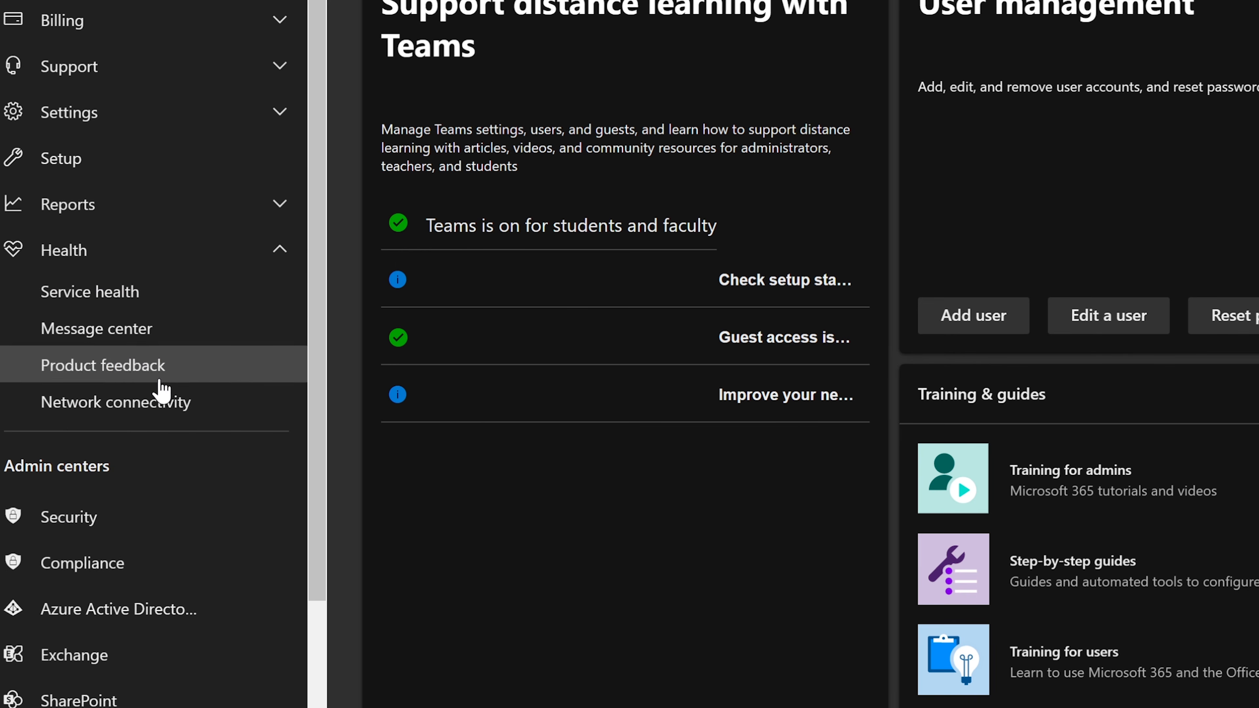
scroll(228, 388, "down", 3)
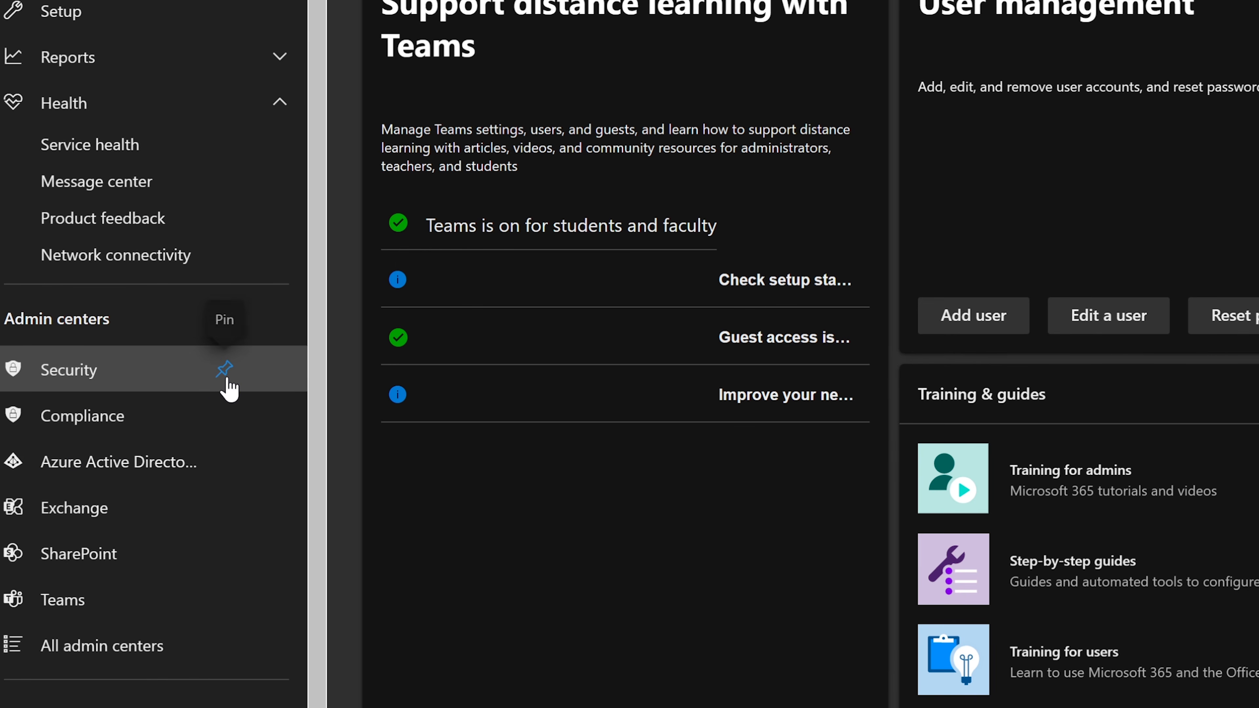
left_click(89, 603)
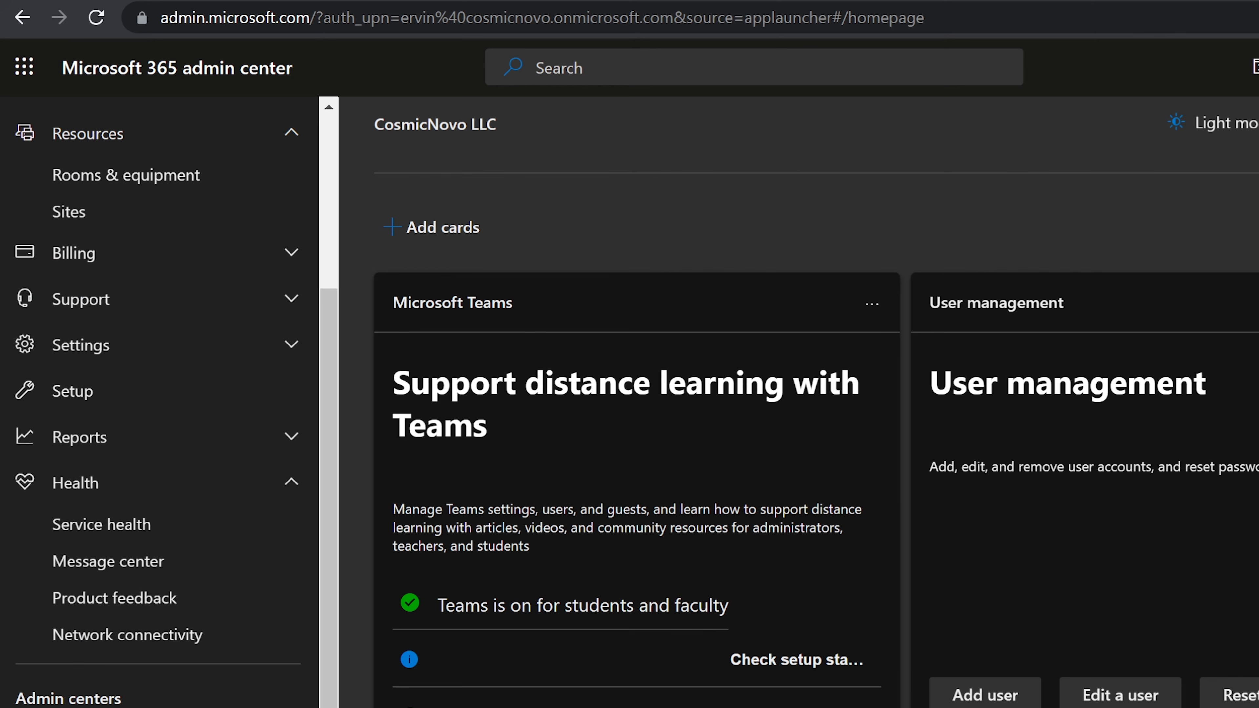
scroll(158, 397, "up", 2)
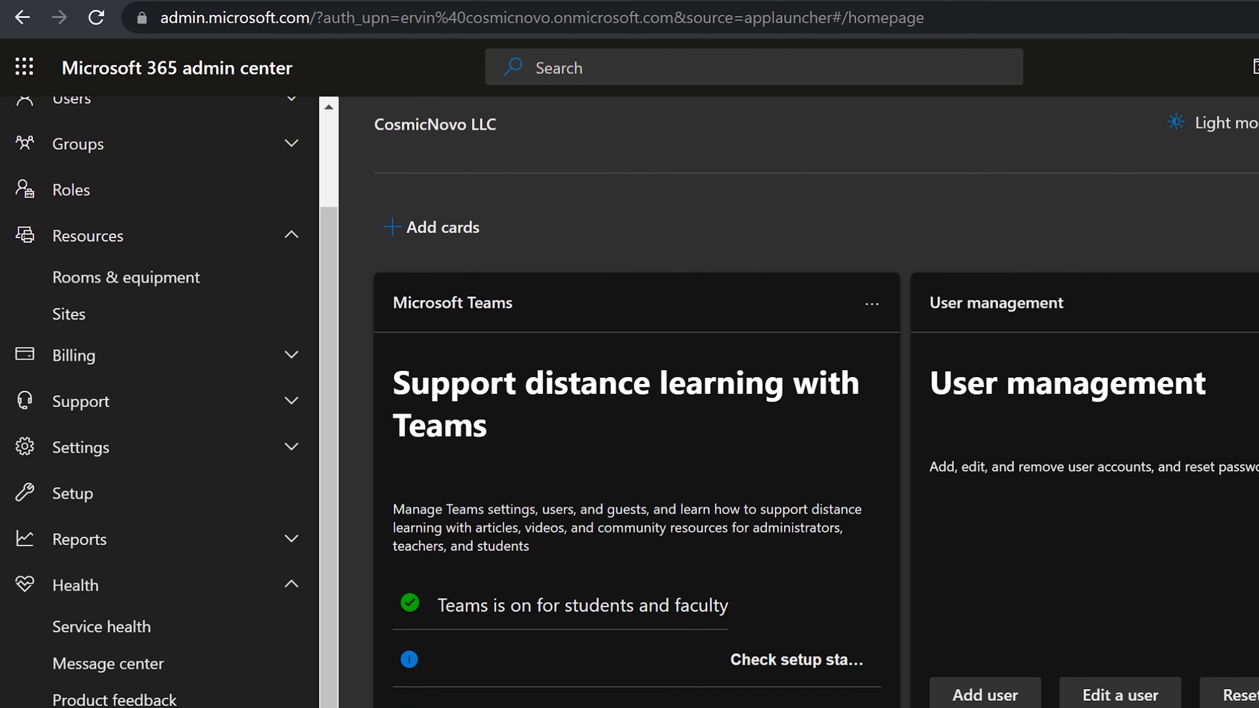